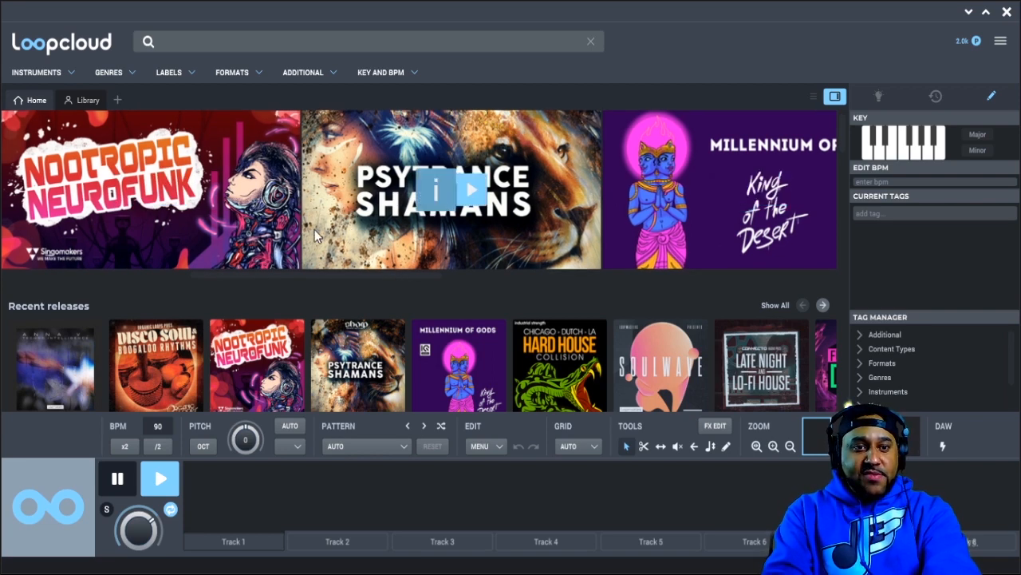
# Look through the recent releases, popular packs and plugins on the home page
pyautogui.scroll(-1, 314, 229)
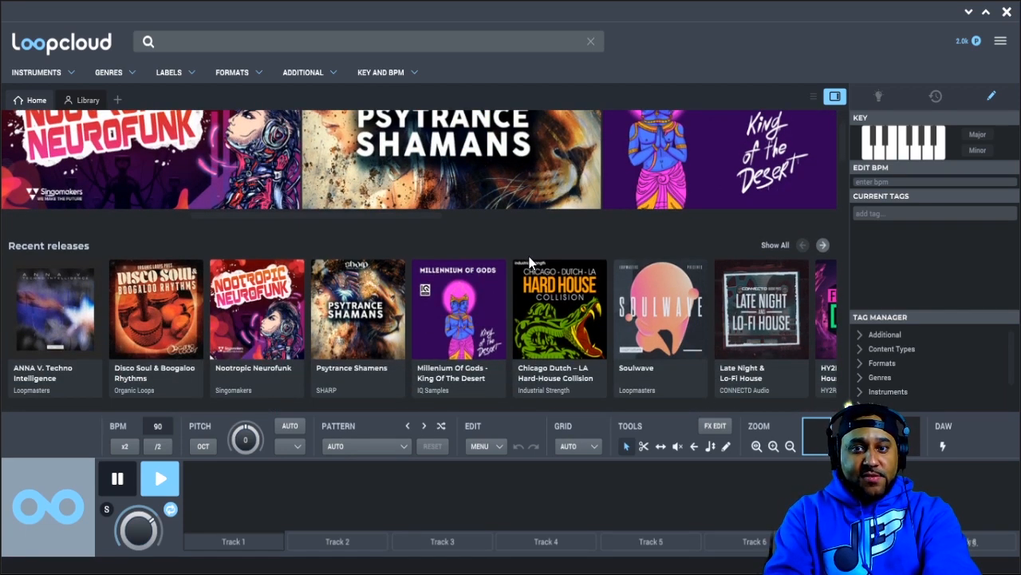
pyautogui.scroll(-2, 530, 262)
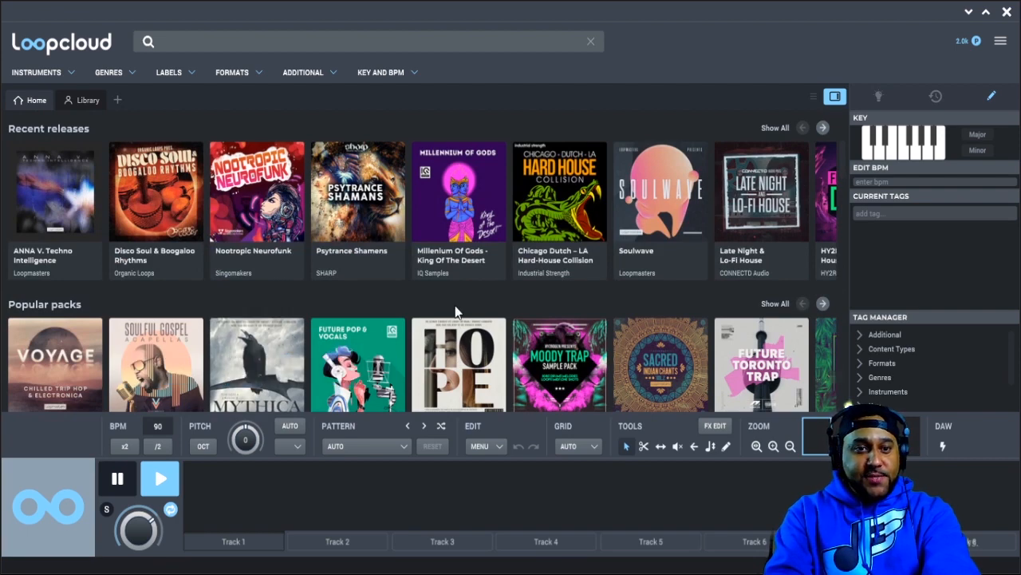
pyautogui.scroll(-3, 455, 309)
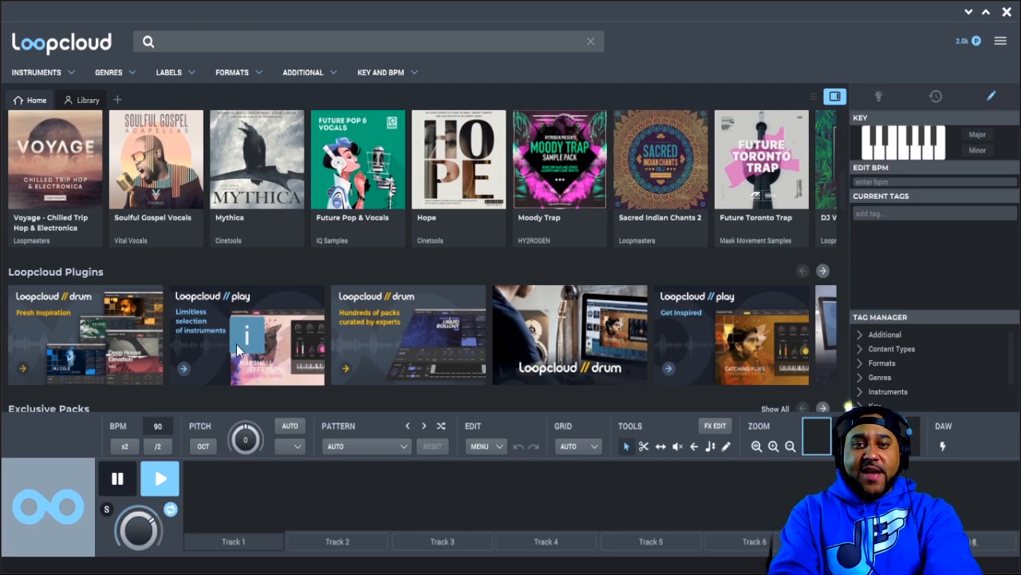
pyautogui.scroll(1, 404, 280)
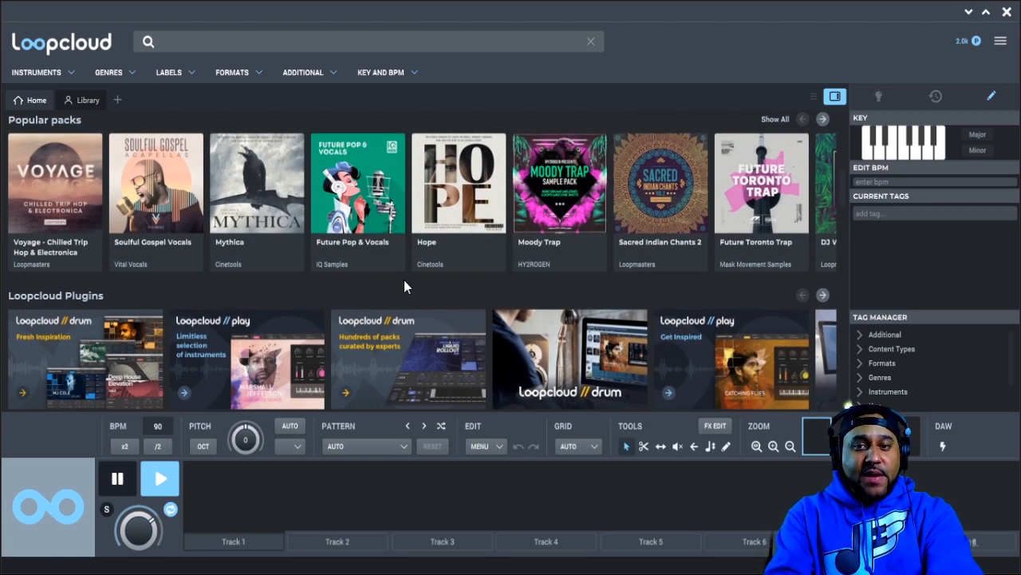
pyautogui.scroll(3, 404, 281)
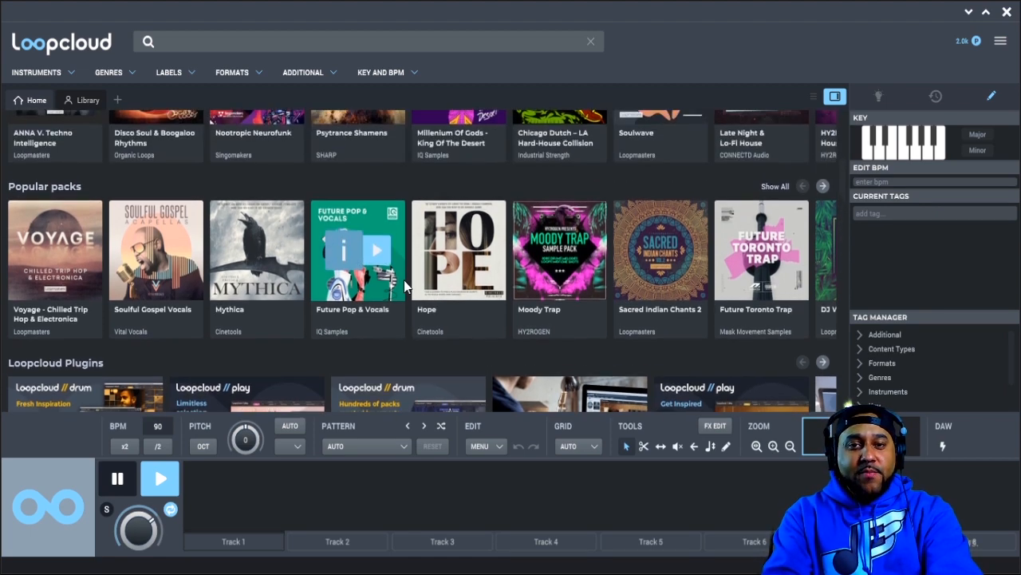
pyautogui.scroll(2, 403, 280)
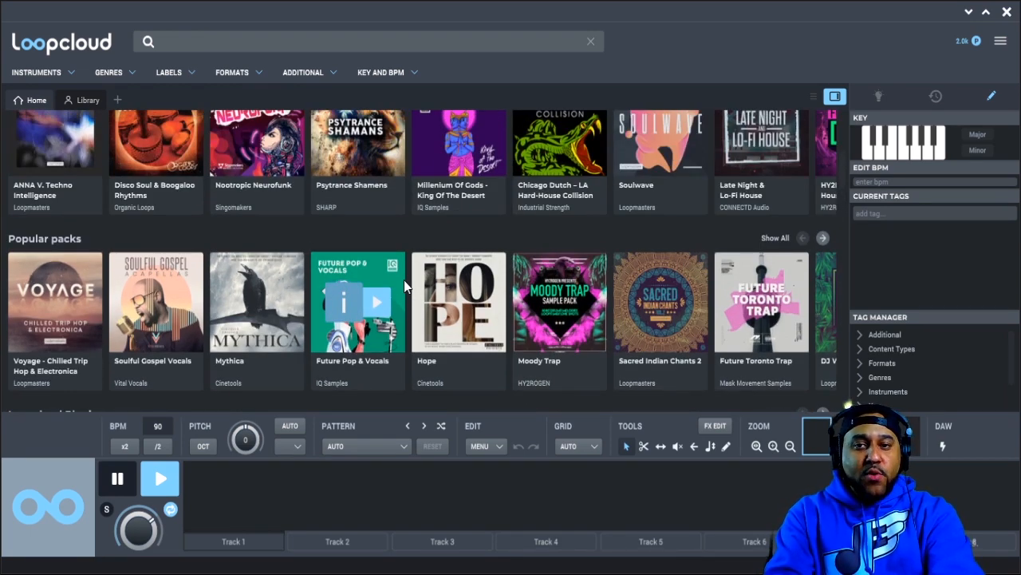
pyautogui.scroll(3, 404, 280)
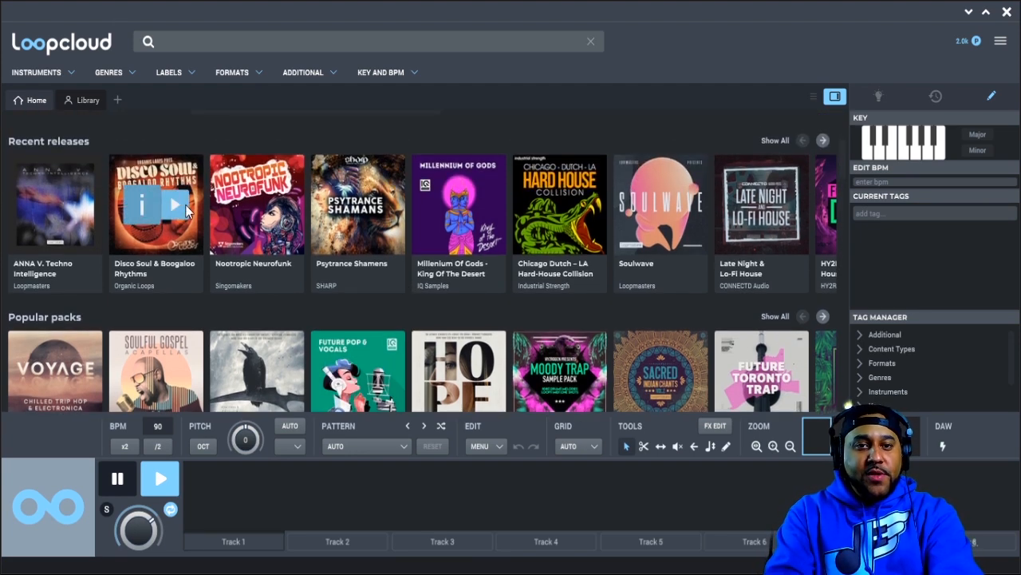
pyautogui.scroll(-1, 256, 371)
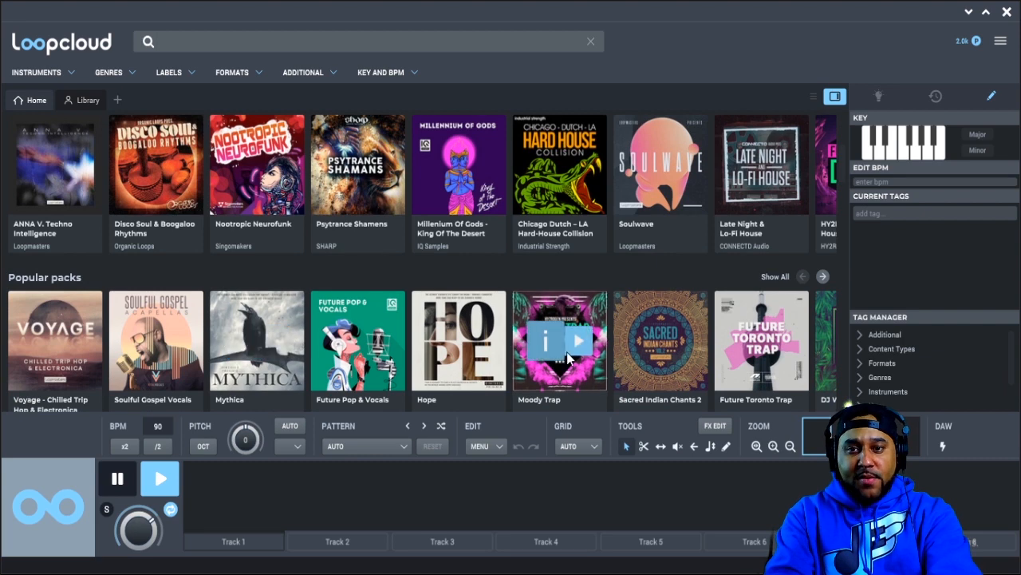
# Preview the Moody Trap pack's demo at several points, then play and pause the Future Toronto Trap demo
pyautogui.click(579, 357)
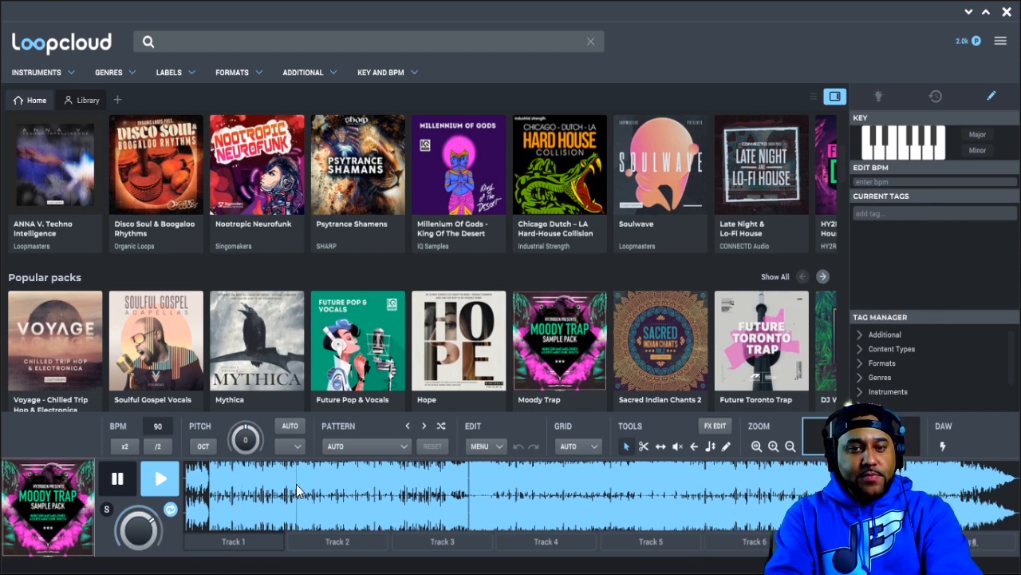
pyautogui.click(356, 488)
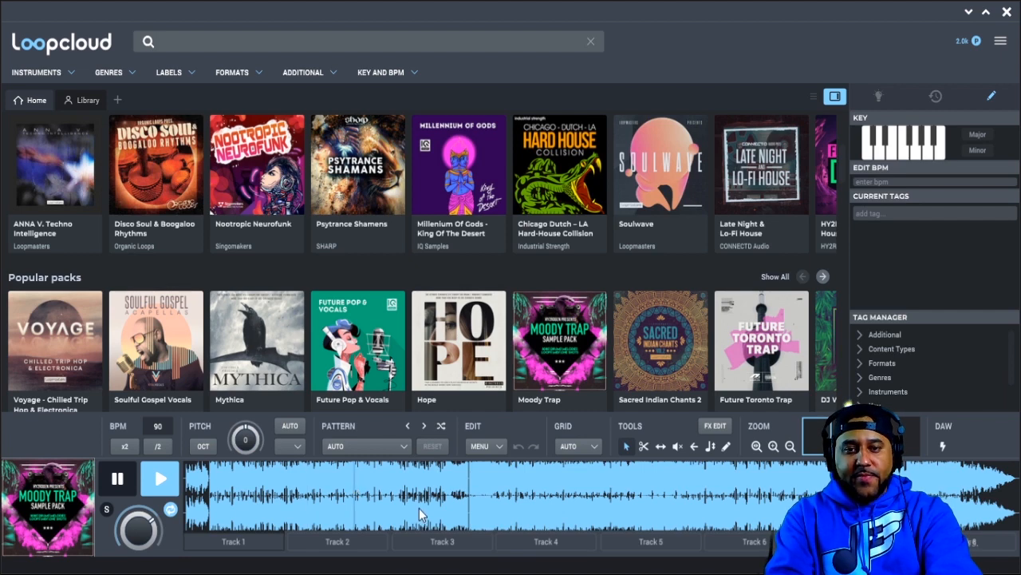
pyautogui.click(456, 490)
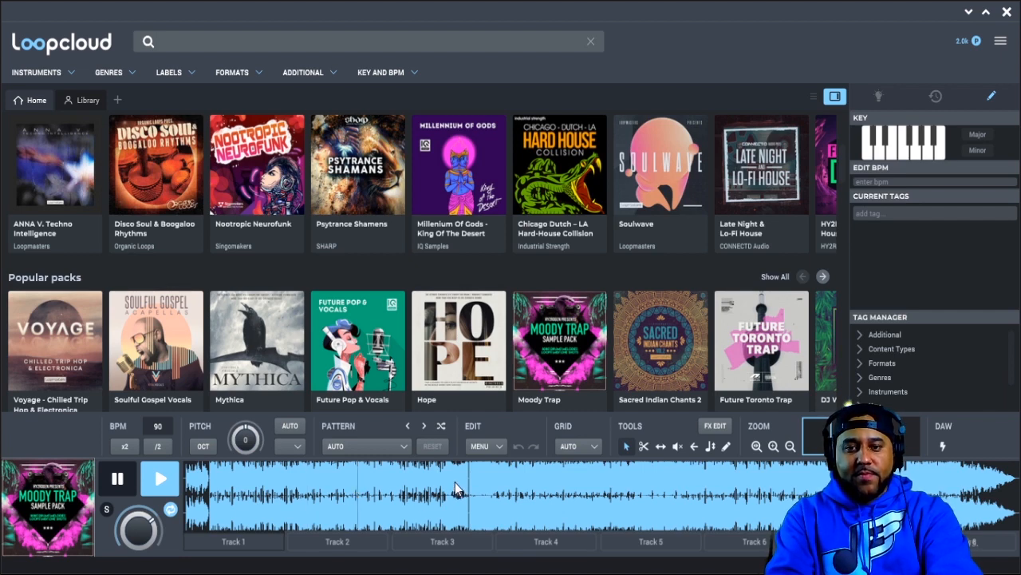
pyautogui.click(562, 488)
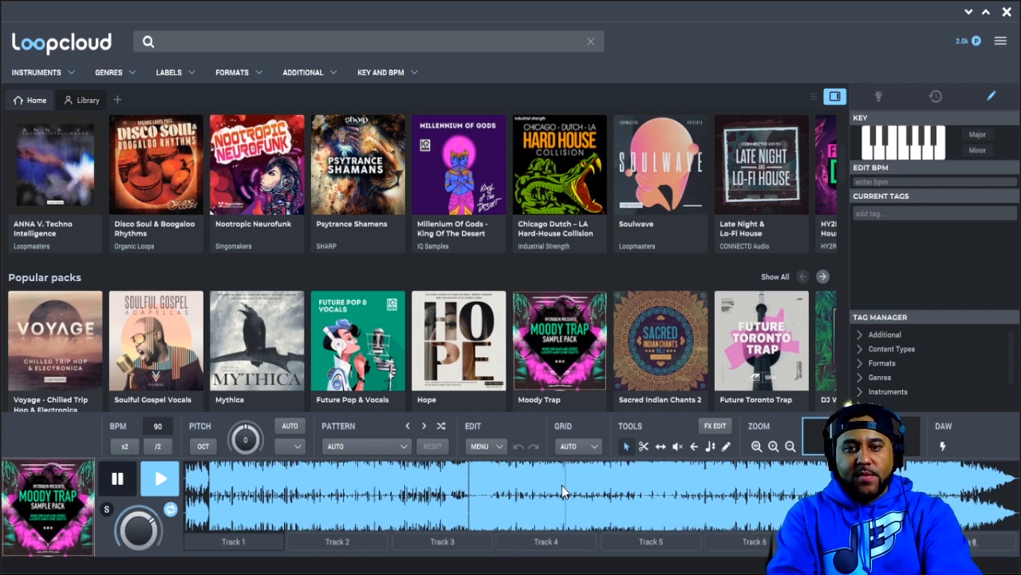
pyautogui.press('space')
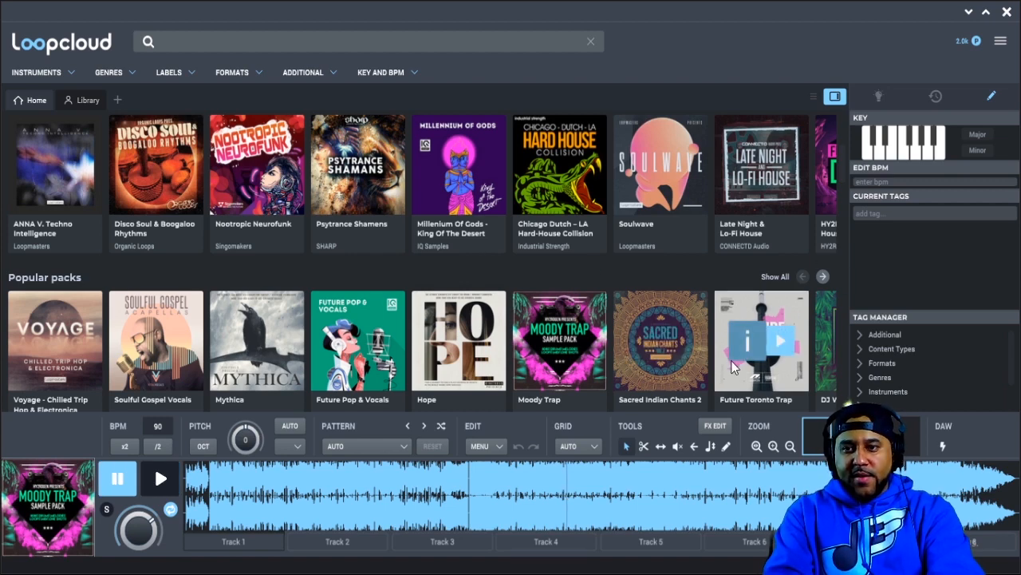
pyautogui.click(780, 348)
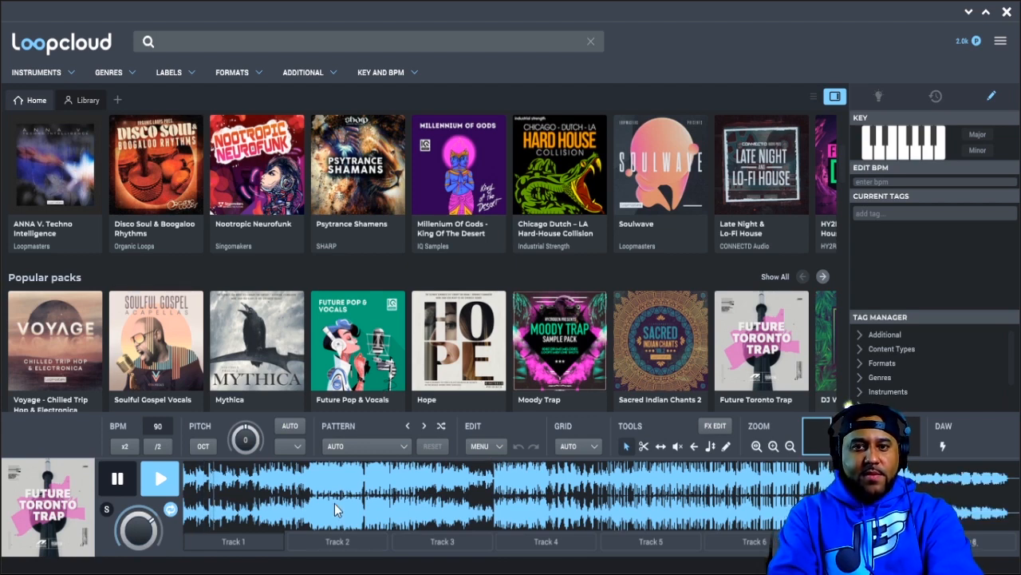
pyautogui.press('space')
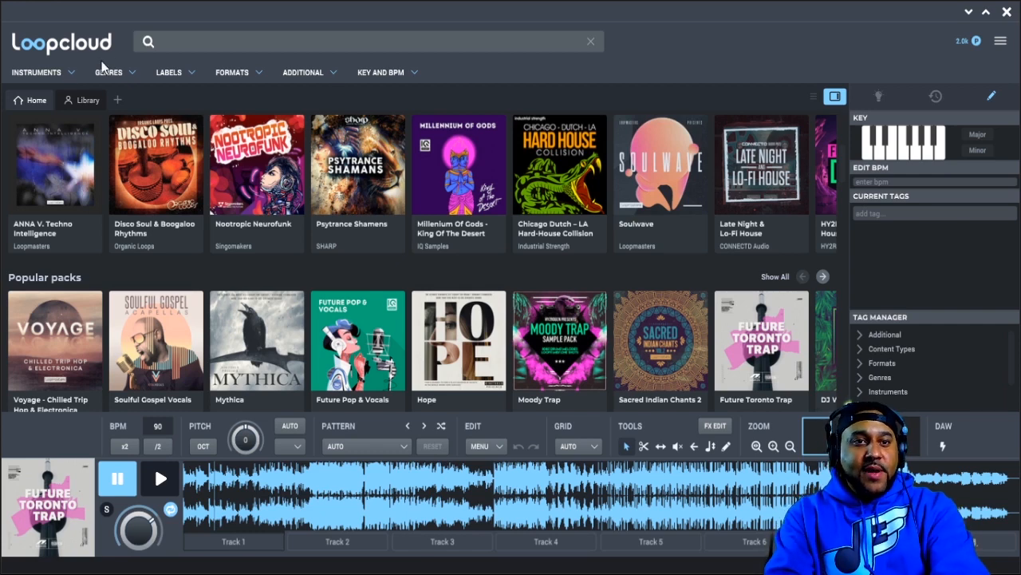
# Examine the available instrument, genre, label, format and additional filter options
pyautogui.click(72, 71)
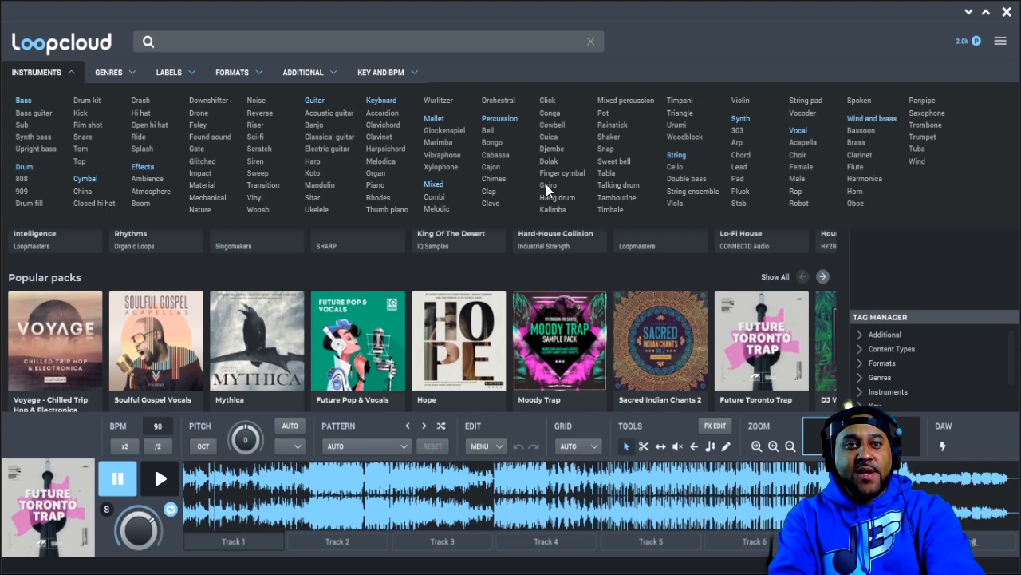
pyautogui.click(112, 72)
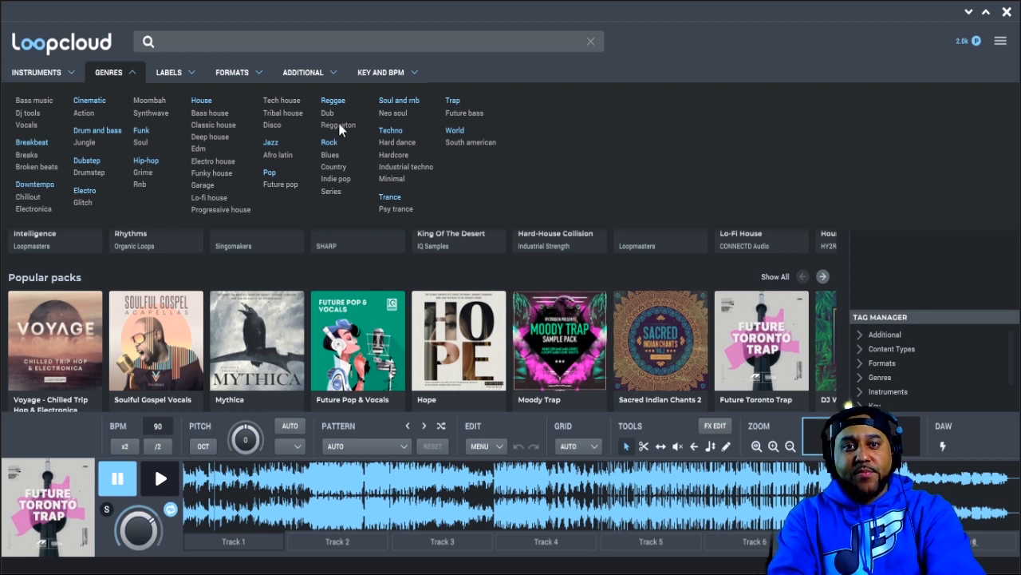
pyautogui.click(163, 73)
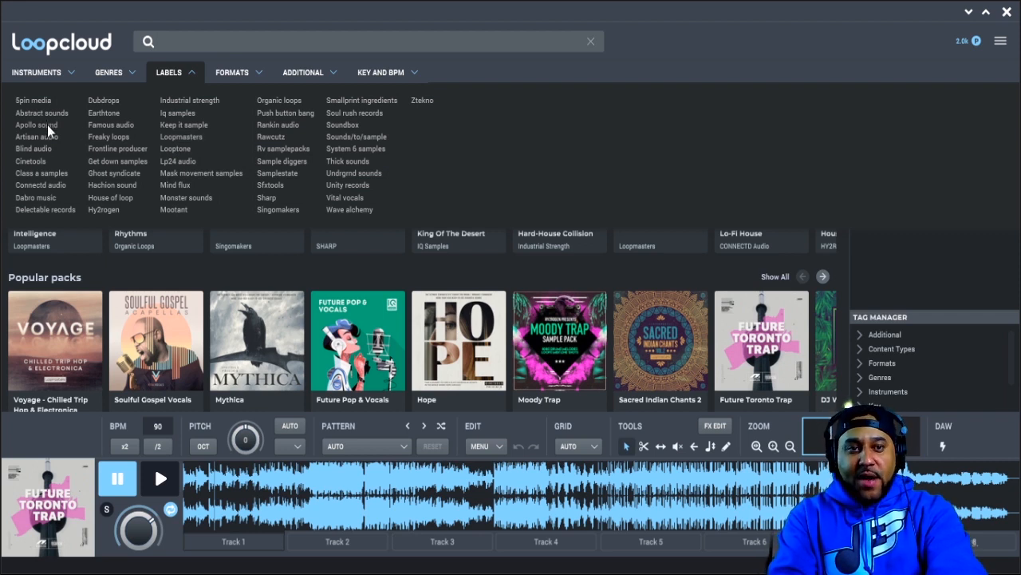
pyautogui.click(244, 72)
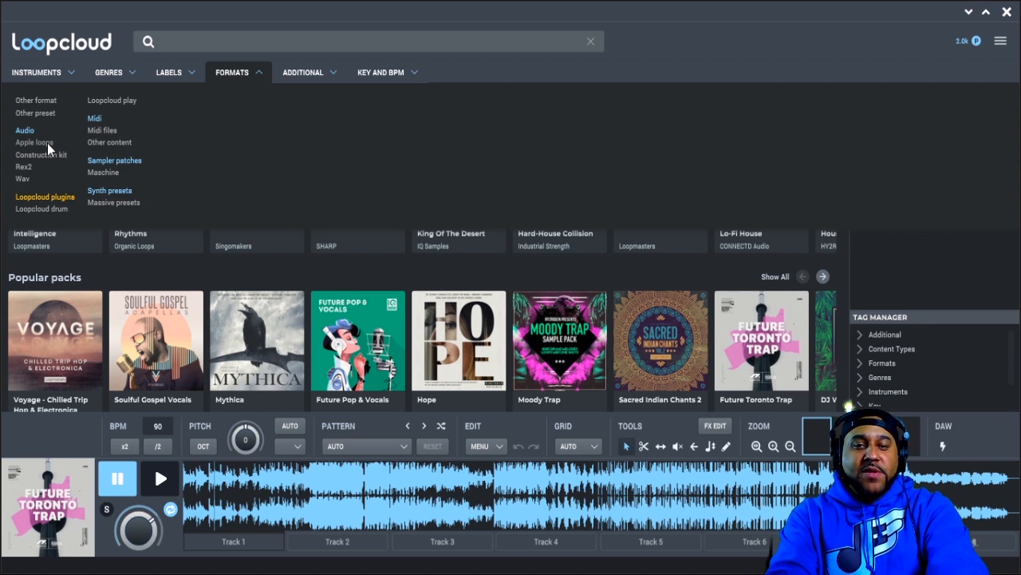
pyautogui.click(294, 76)
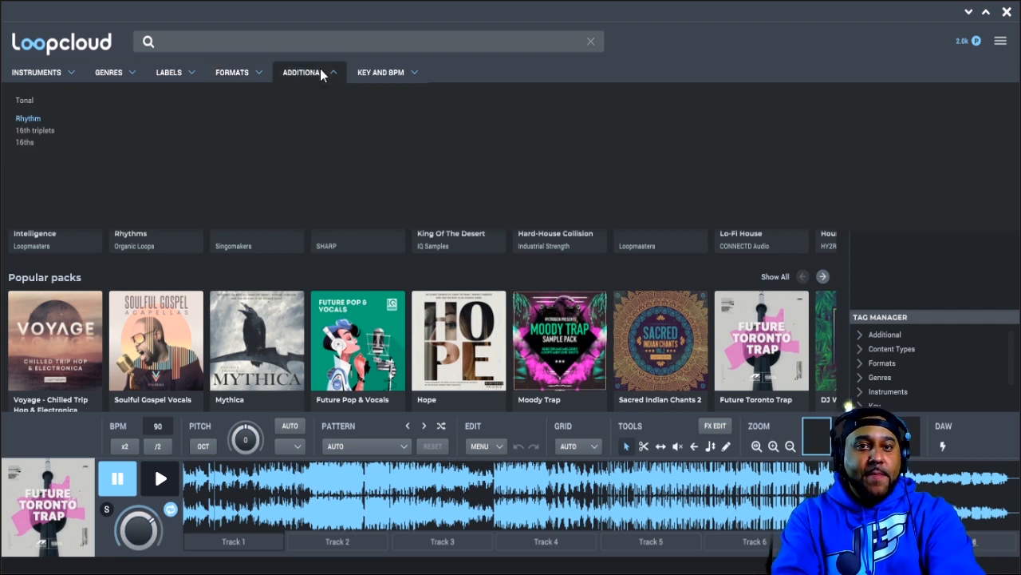
# Filter the samples by the key of D and look through the results
pyautogui.click(374, 72)
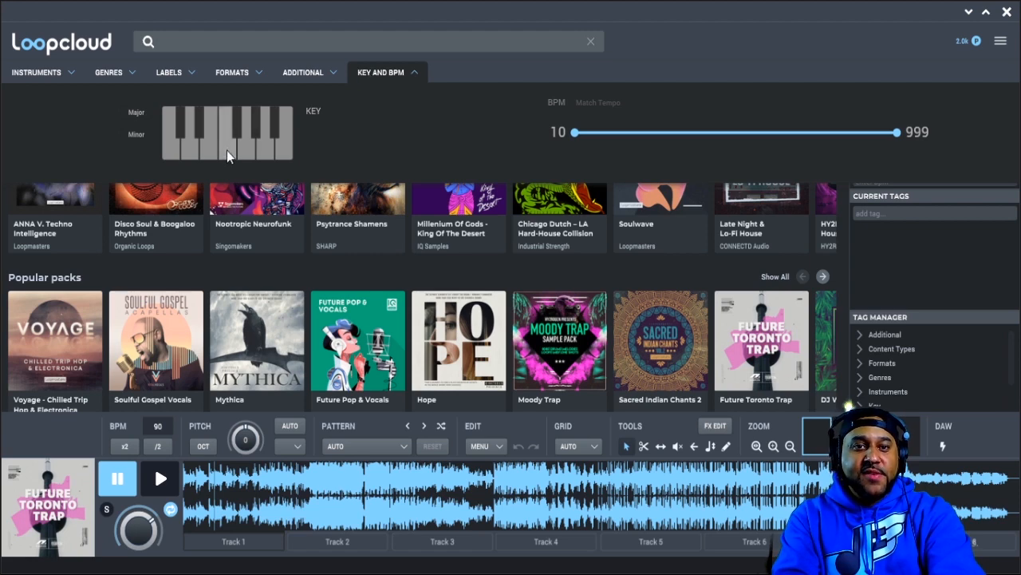
pyautogui.click(193, 148)
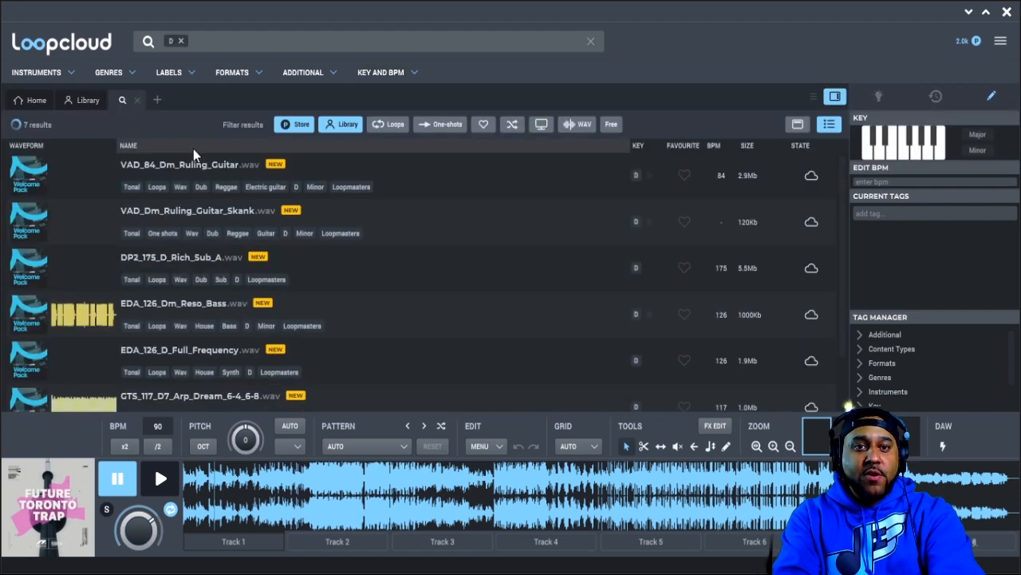
pyautogui.scroll(-1, 662, 308)
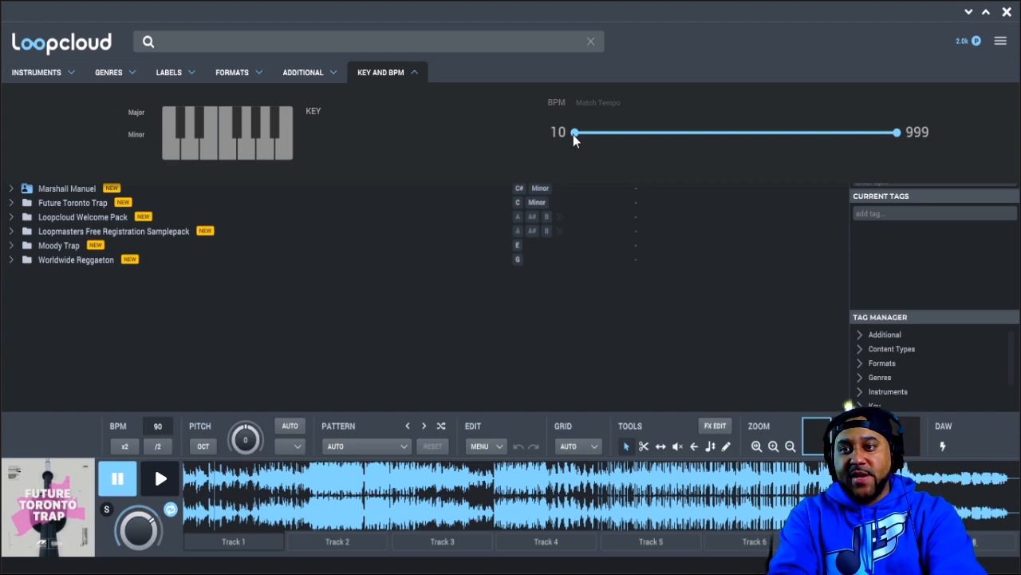
# Filter the samples to a tempo range of 108 to 140 BPM
pyautogui.moveTo(575, 133); pyautogui.dragTo(680, 143)
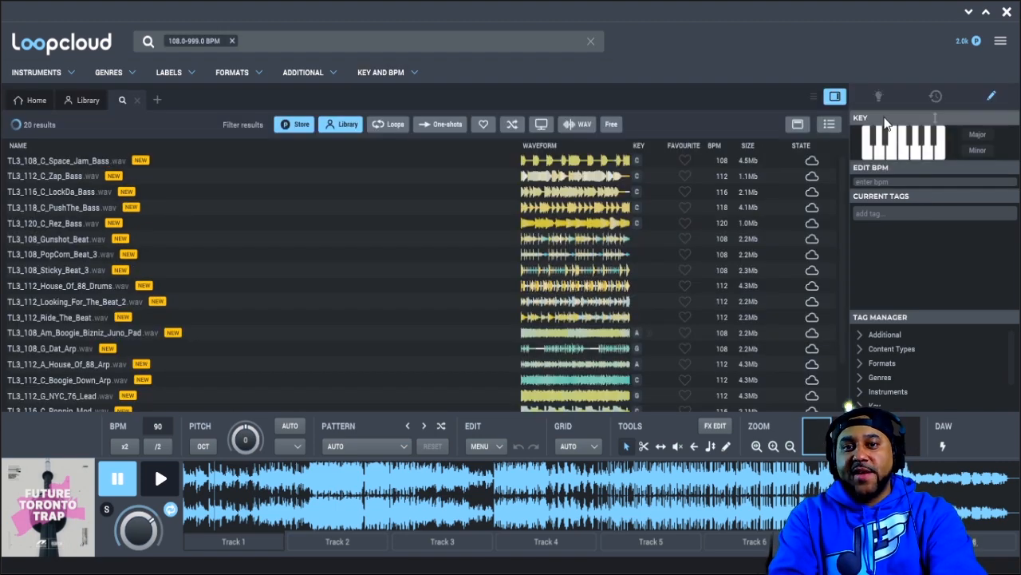
pyautogui.click(354, 72)
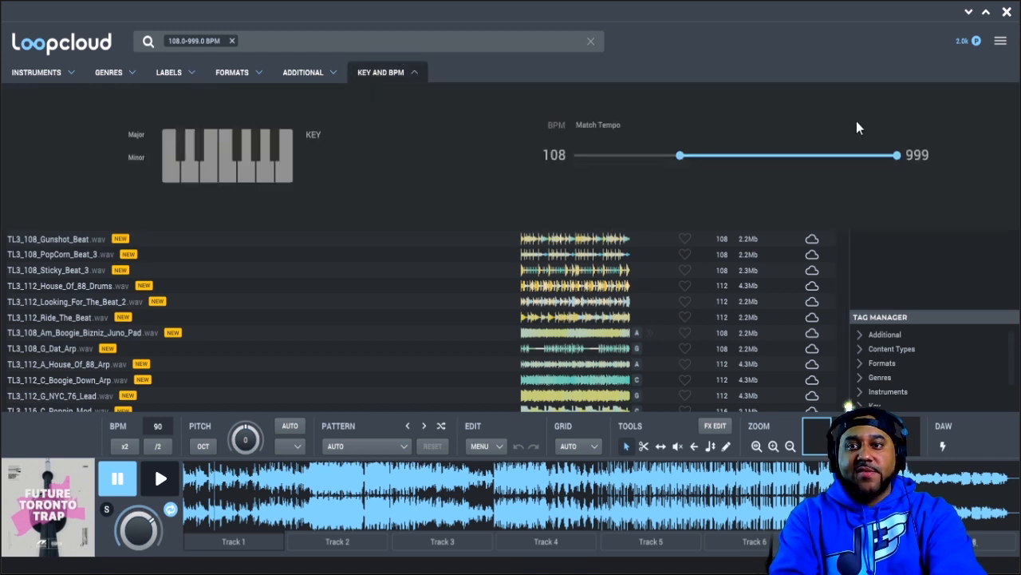
pyautogui.moveTo(900, 158); pyautogui.dragTo(722, 166)
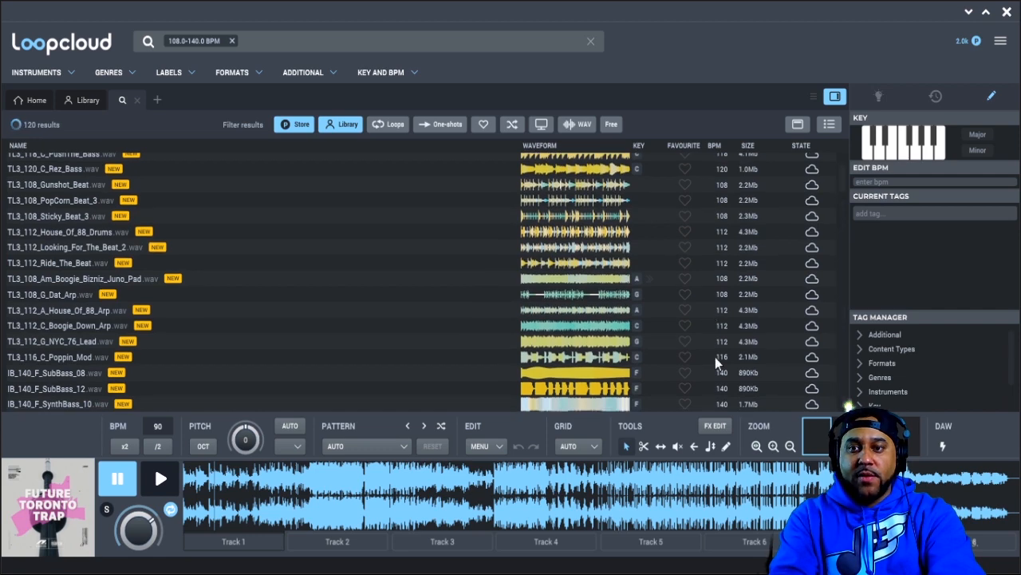
# Reset the tempo filter to the full range of 10 to 999 BPM
pyautogui.click(385, 75)
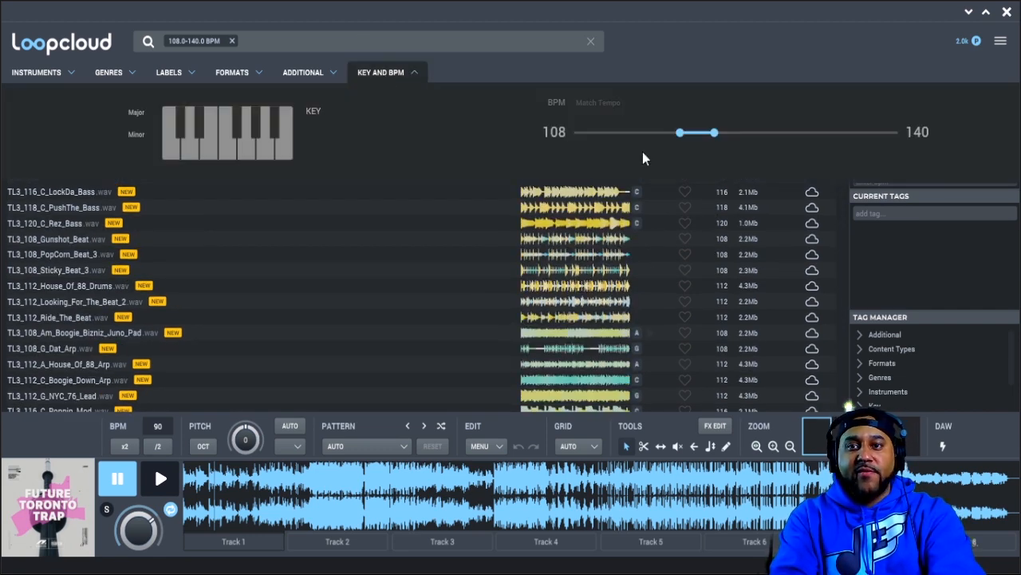
pyautogui.moveTo(680, 133); pyautogui.dragTo(497, 133)
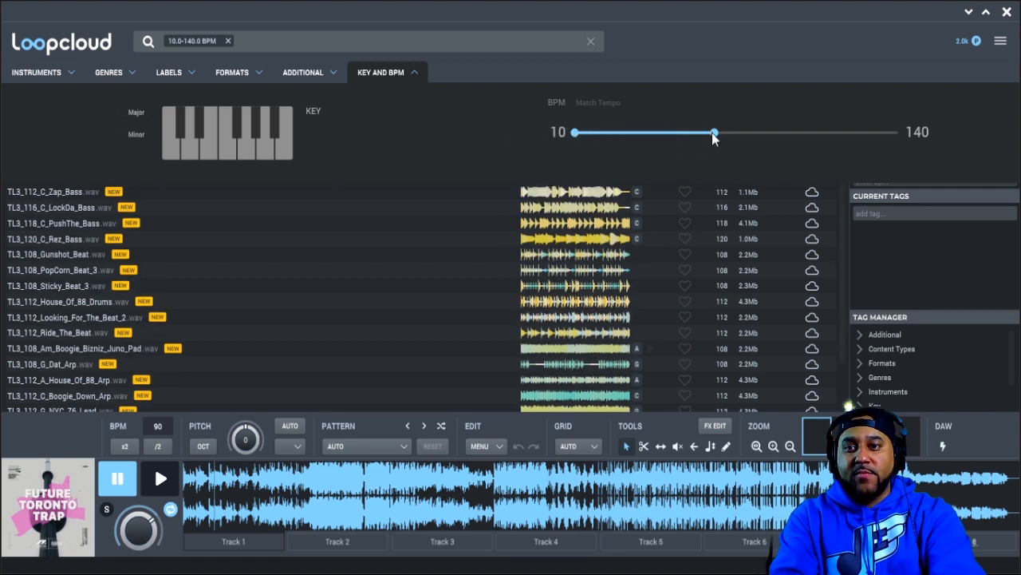
pyautogui.moveTo(713, 133); pyautogui.dragTo(942, 160)
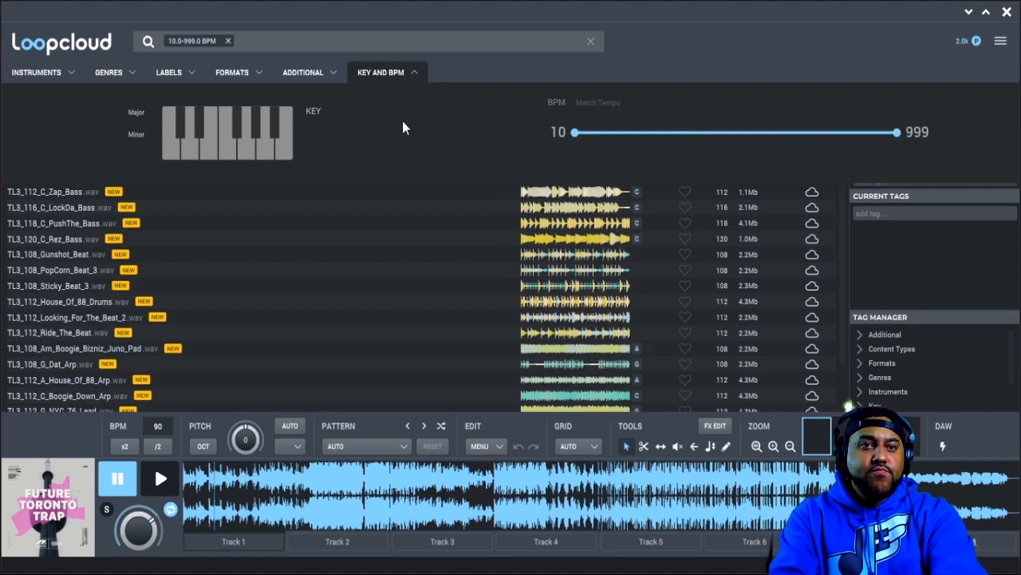
pyautogui.click(255, 218)
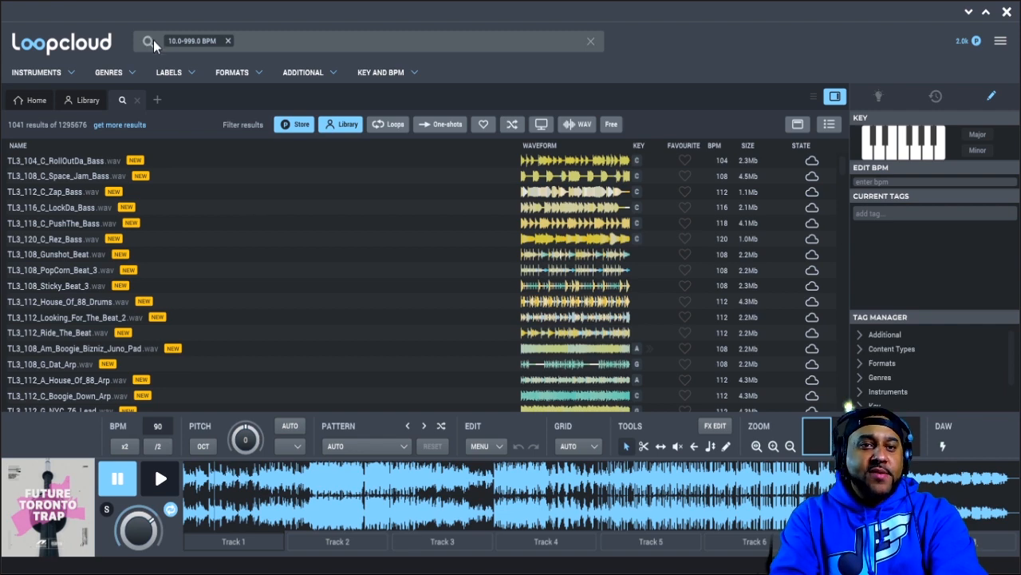
# Close the search results and open the Future Toronto Trap pack's sample list from the home page
pyautogui.click(138, 98)
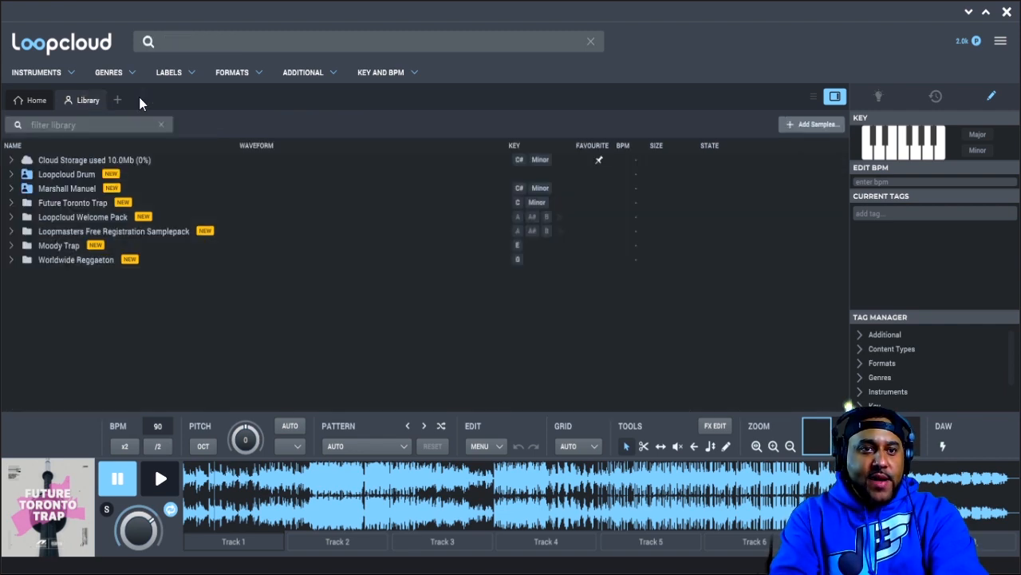
pyautogui.click(43, 98)
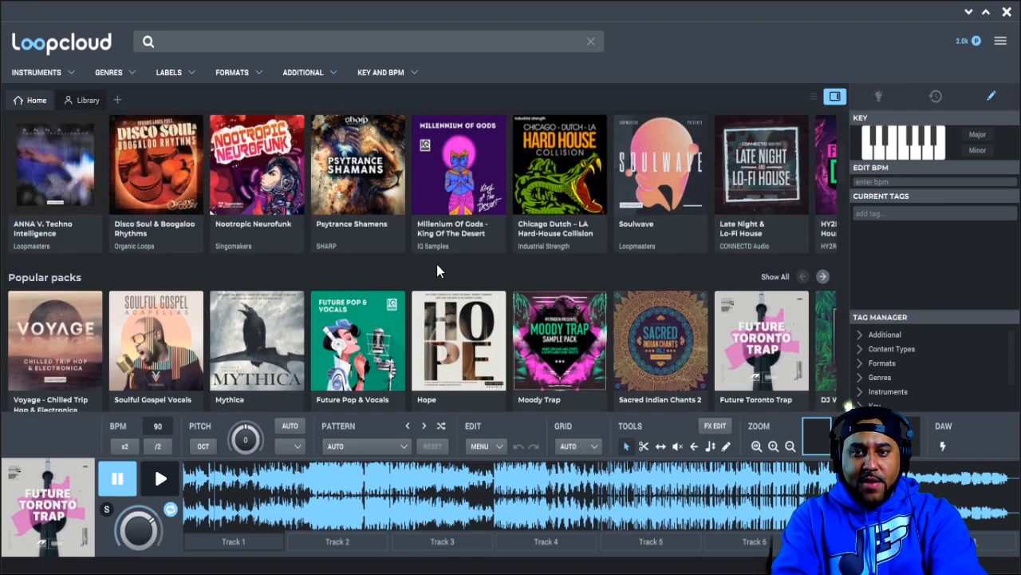
pyautogui.moveTo(786, 347)
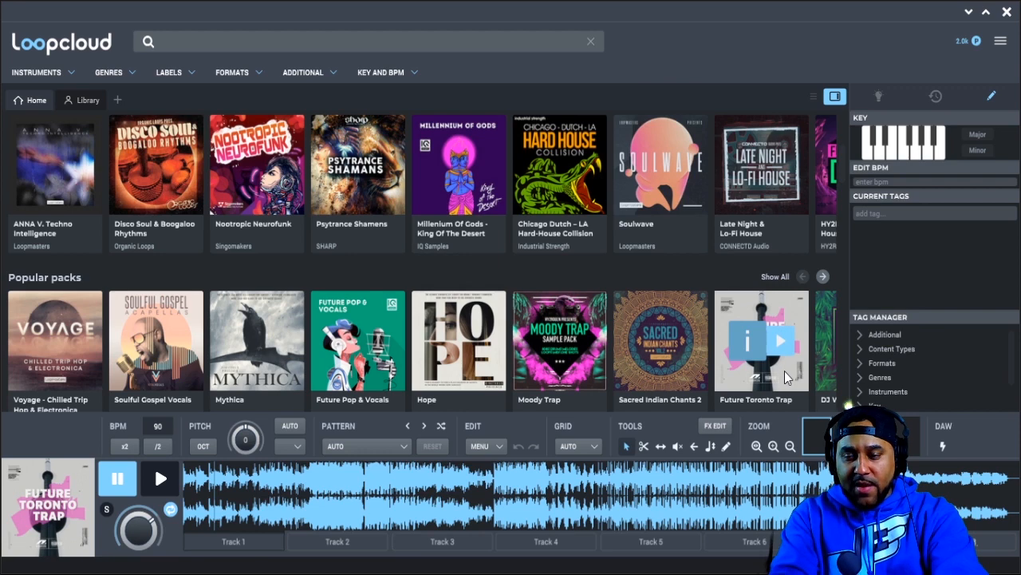
pyautogui.click(751, 378)
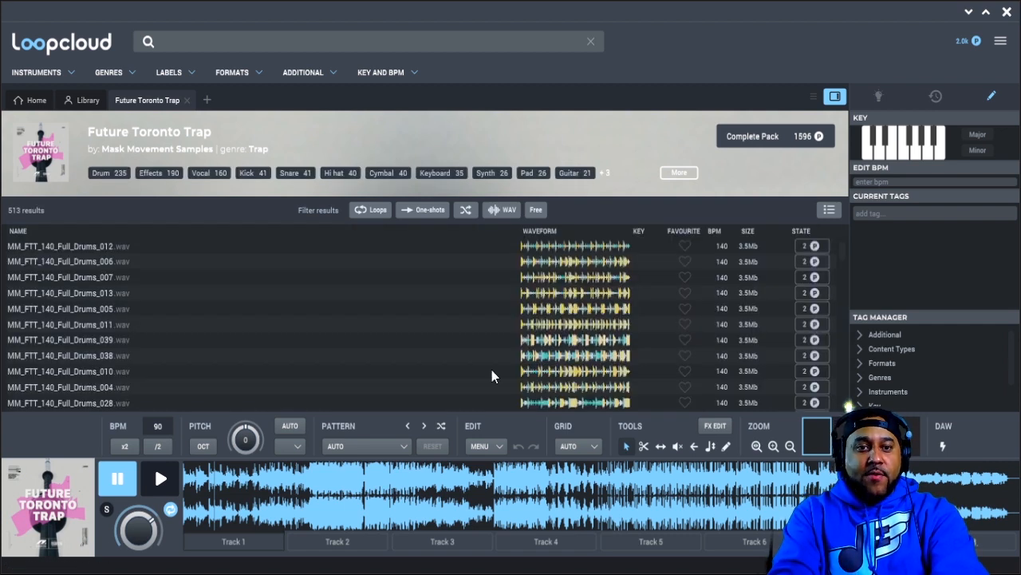
# Switch to Maschine and load the Loopmasters Loopcloud plug-in into Sound 1 of the Melody group
pyautogui.click(156, 426)
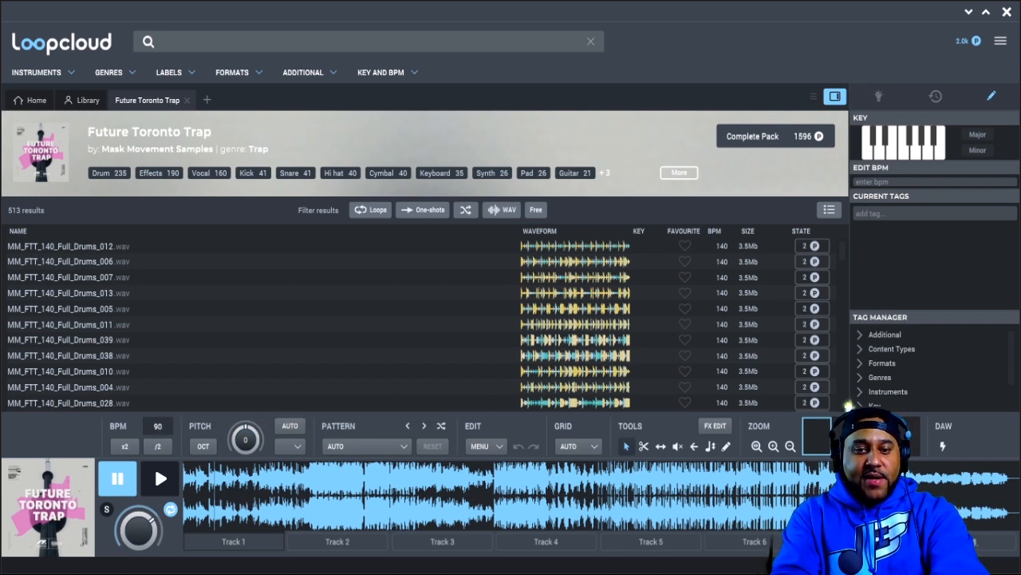
pyautogui.click(313, 511)
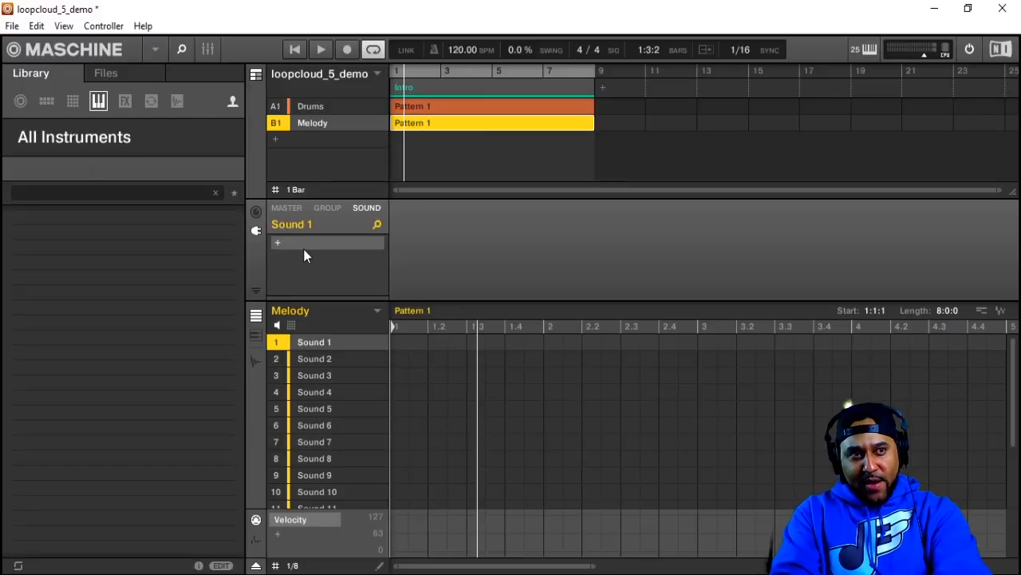
pyautogui.click(277, 244)
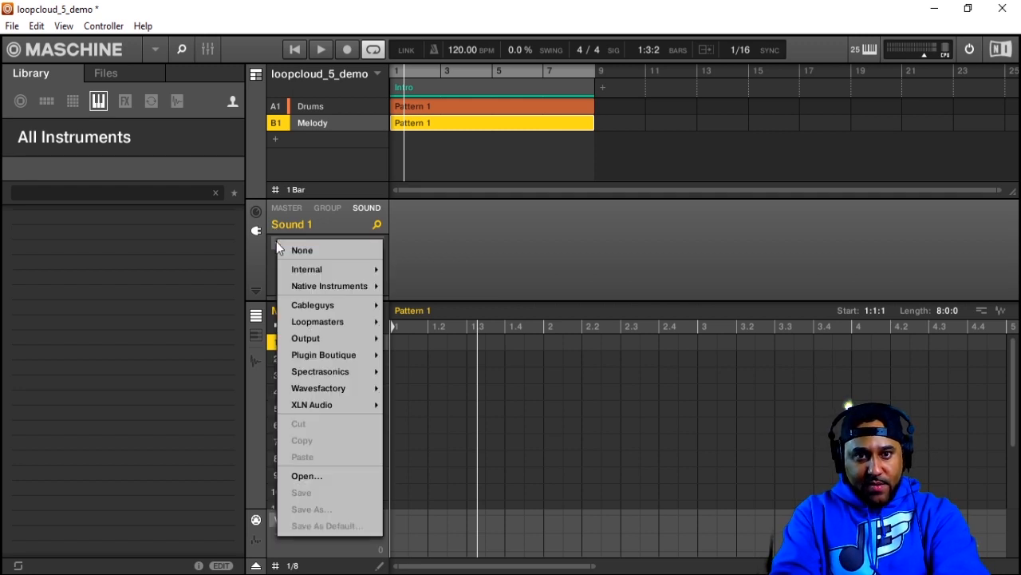
pyautogui.moveTo(311, 351)
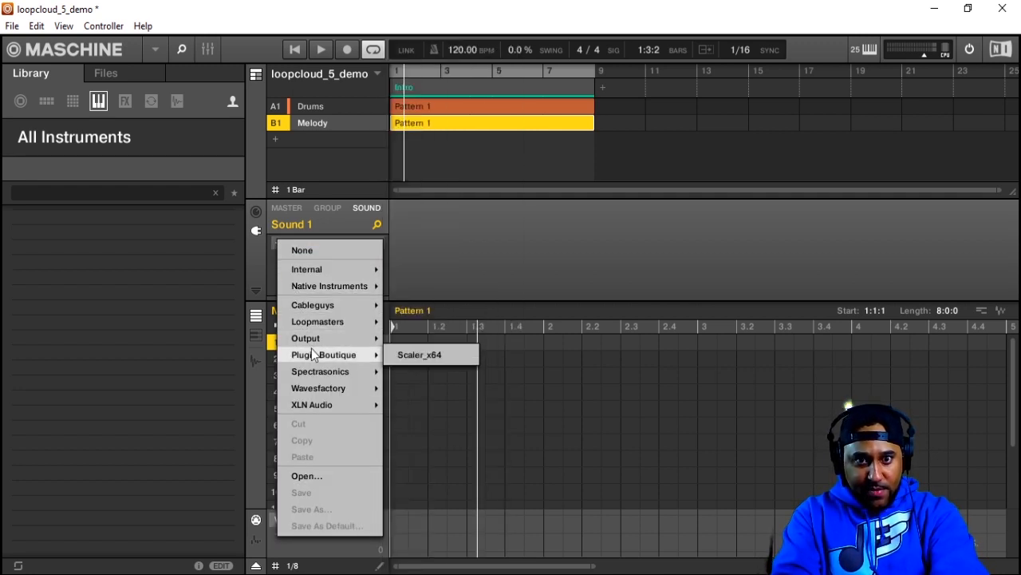
pyautogui.moveTo(321, 323)
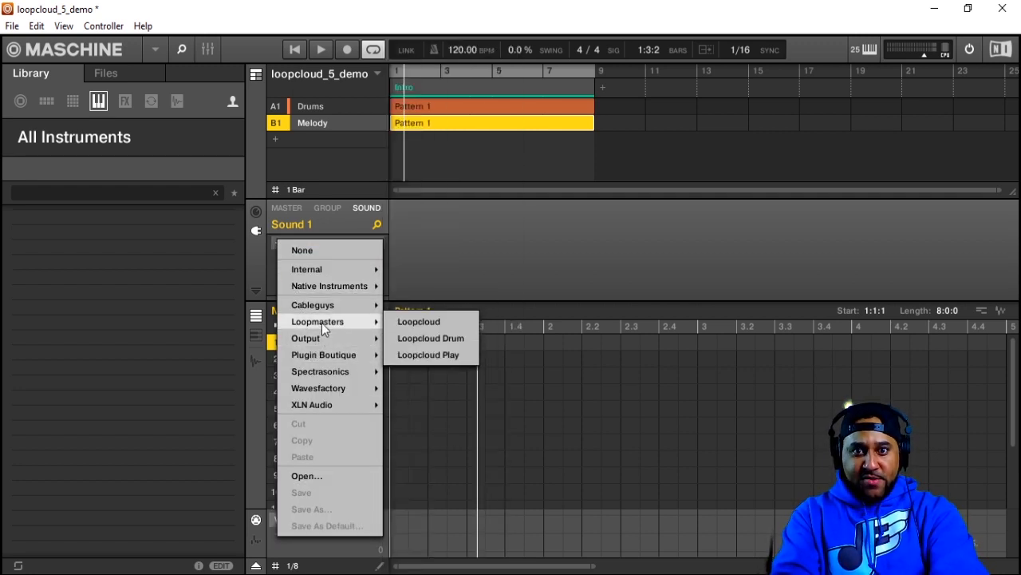
pyautogui.click(419, 322)
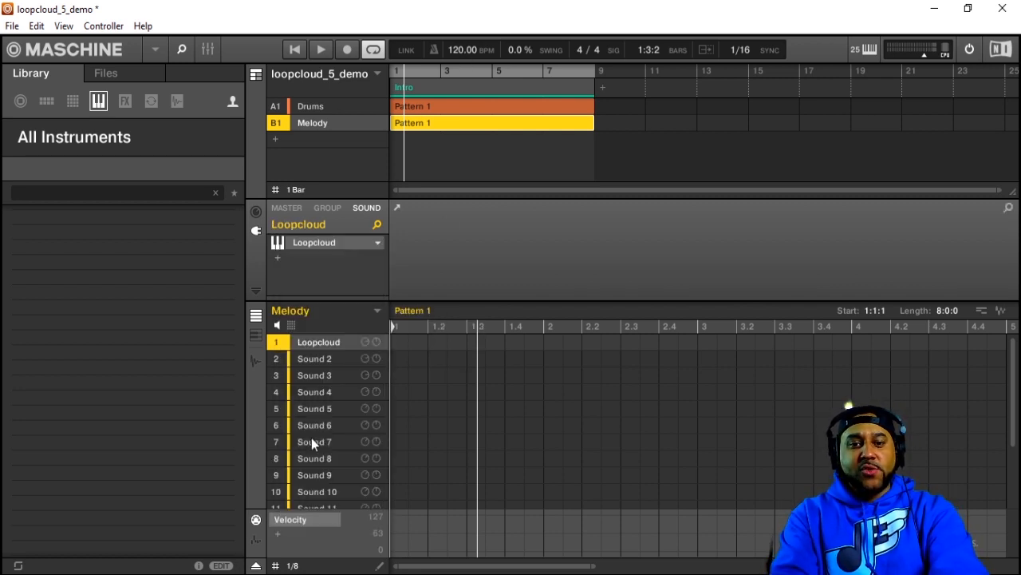
# Switch back to Loopcloud, filter the Future Toronto Trap samples by Synth and preview MM_FTT_140_F#min_Pad_014.wav
pyautogui.hotkey('alt', 'Tab')
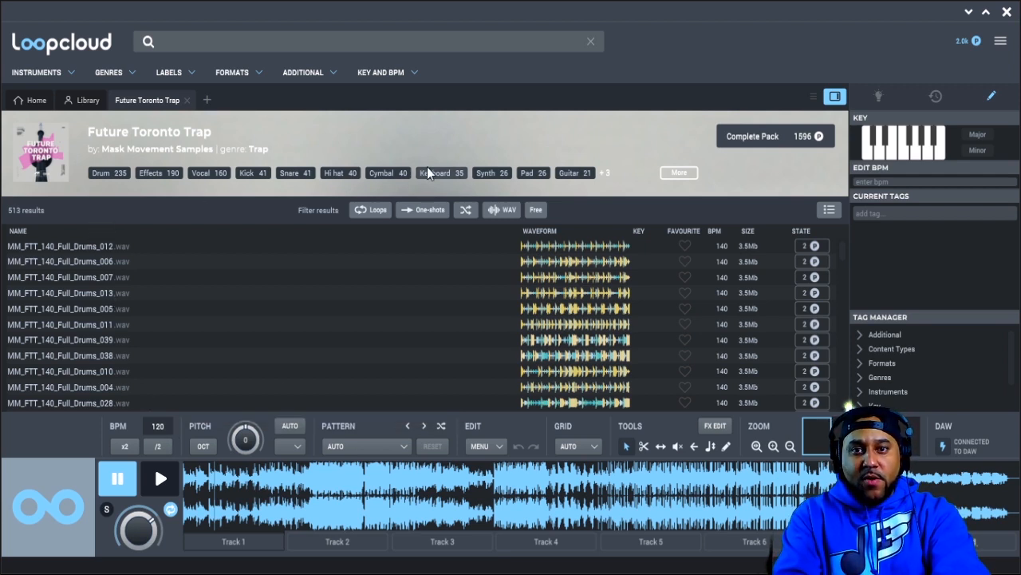
pyautogui.click(501, 173)
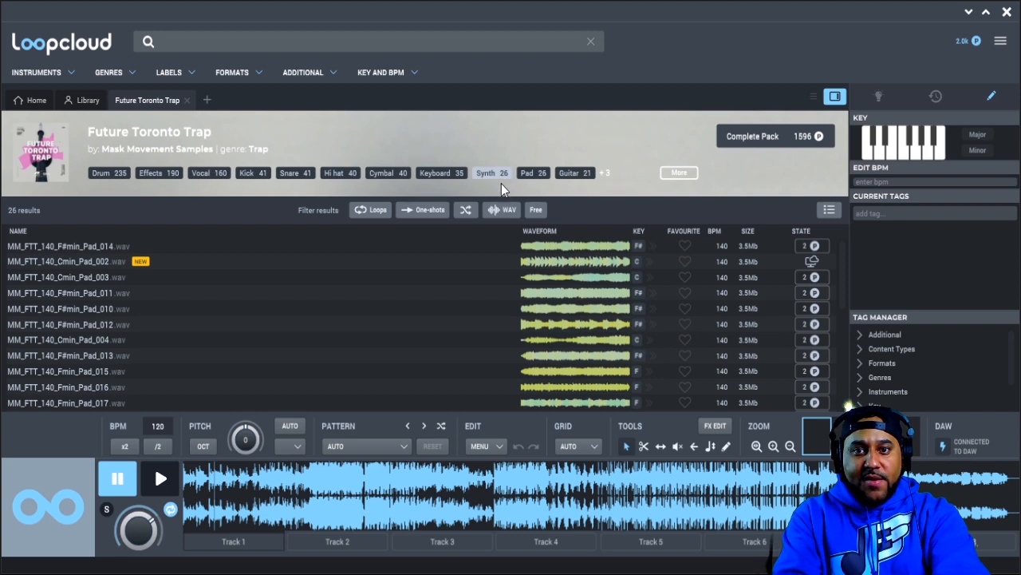
pyautogui.click(58, 247)
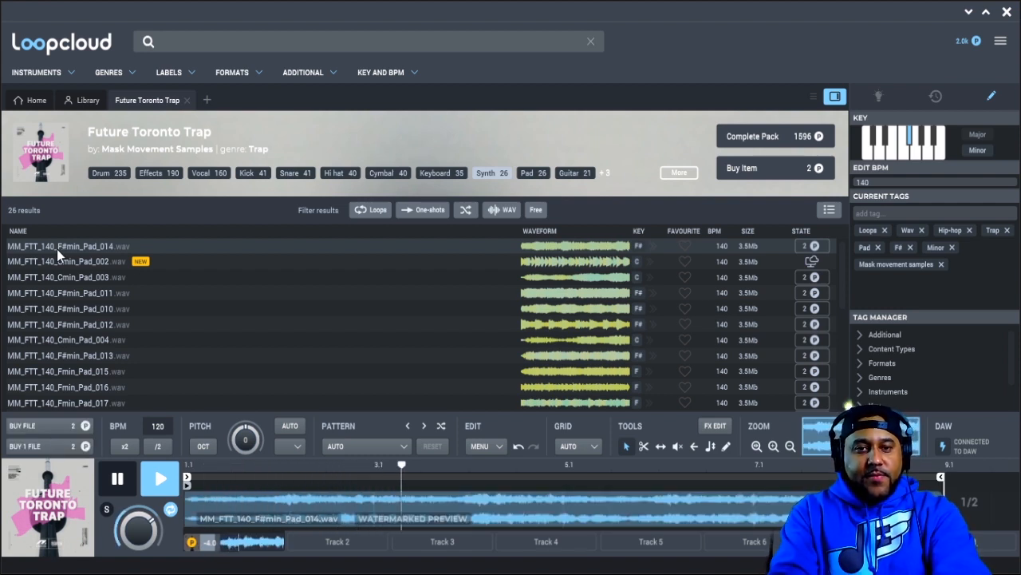
pyautogui.click(124, 484)
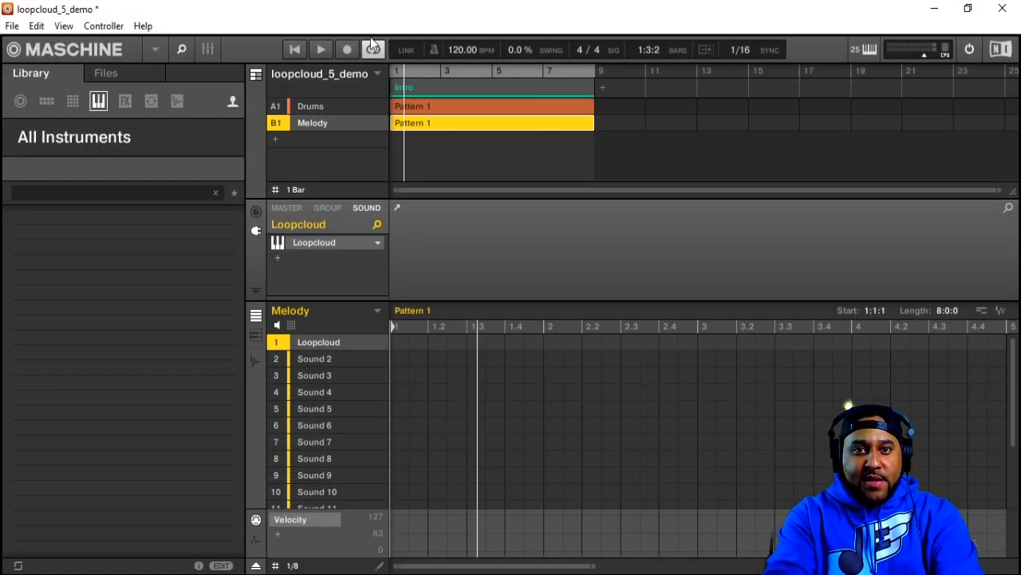
# In Maschine's Drums group, place a hit of sound 2 on beat 3 of each of Pattern 1's eight bars
pyautogui.click(324, 104)
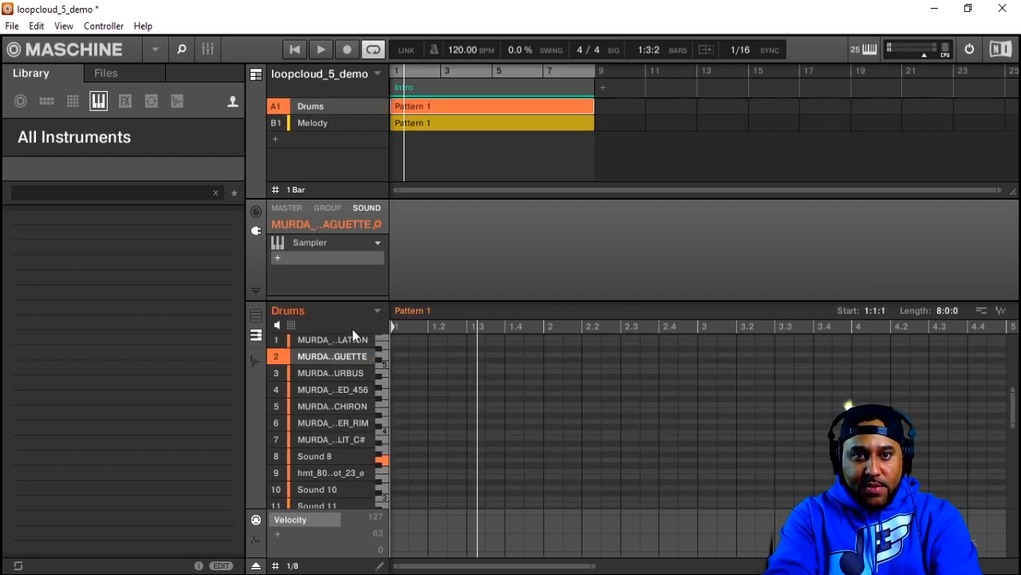
pyautogui.click(256, 315)
pyautogui.click(482, 355)
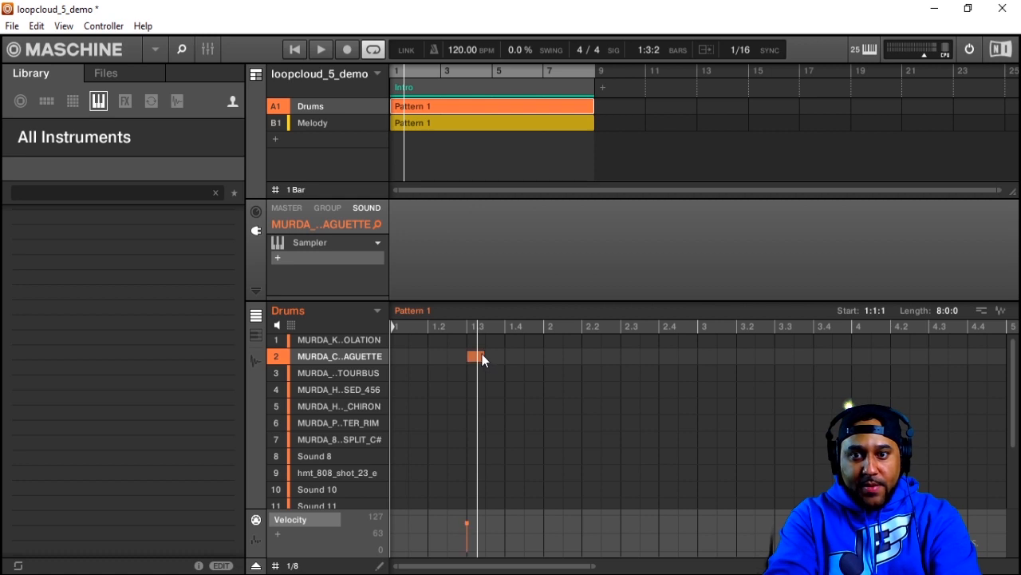
pyautogui.click(635, 359)
pyautogui.click(785, 356)
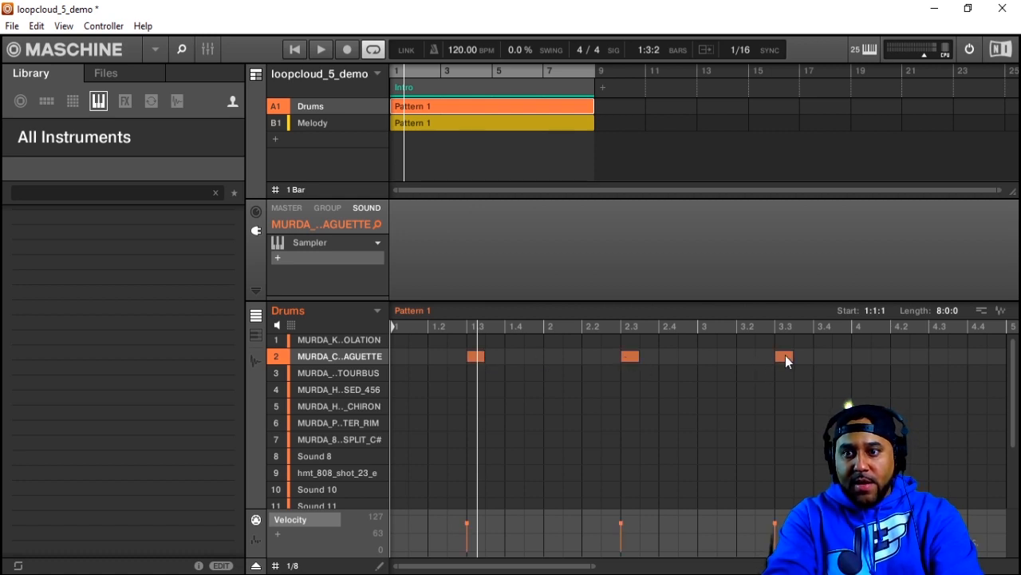
pyautogui.click(940, 359)
pyautogui.moveTo(595, 566); pyautogui.dragTo(766, 566)
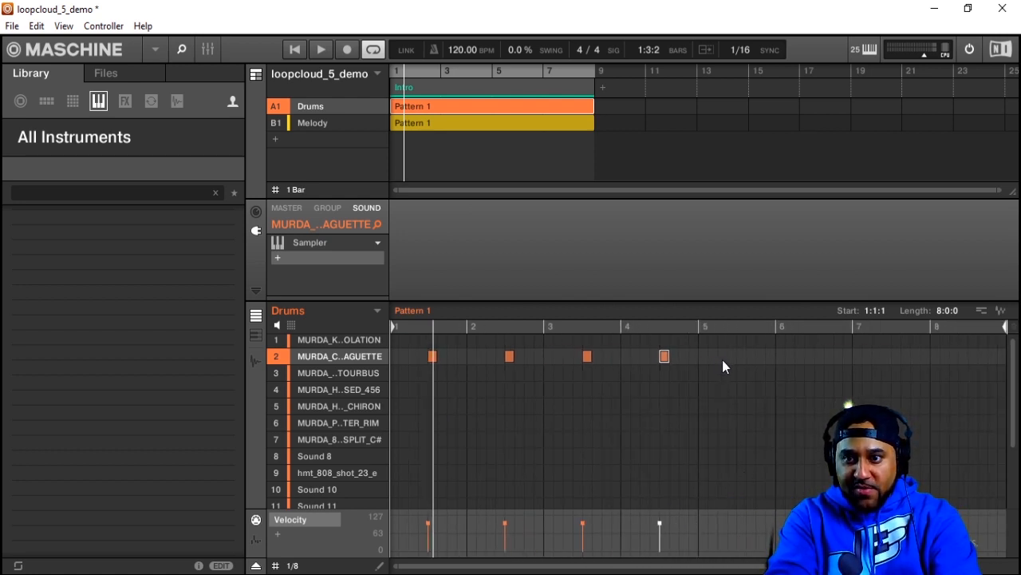
pyautogui.click(741, 356)
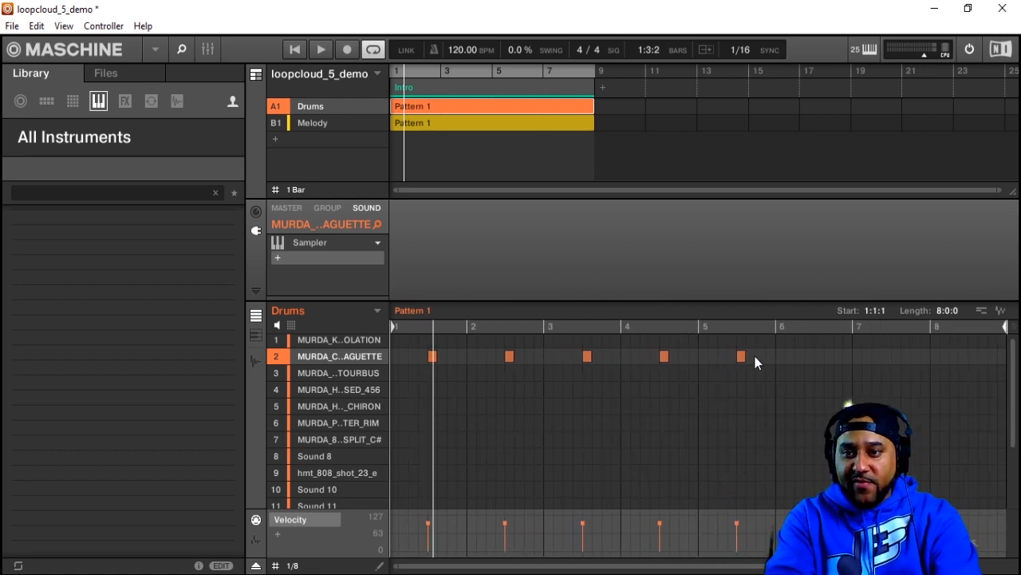
pyautogui.click(818, 356)
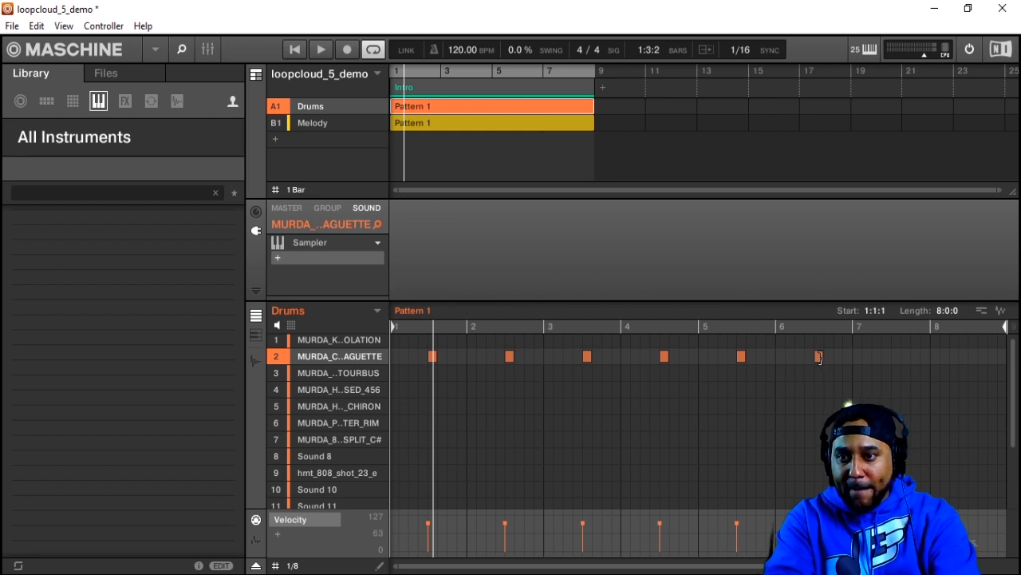
pyautogui.click(895, 357)
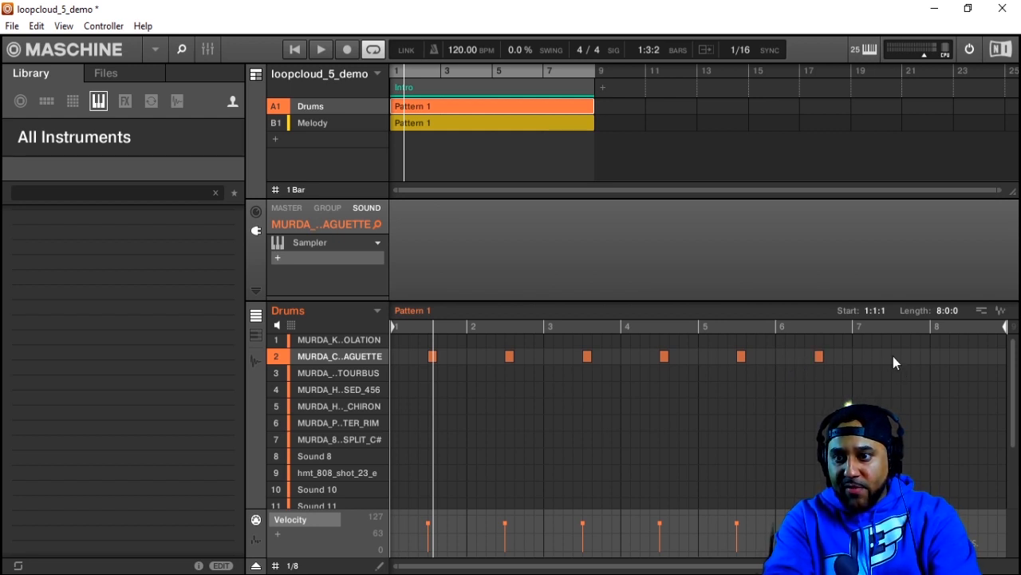
pyautogui.click(974, 357)
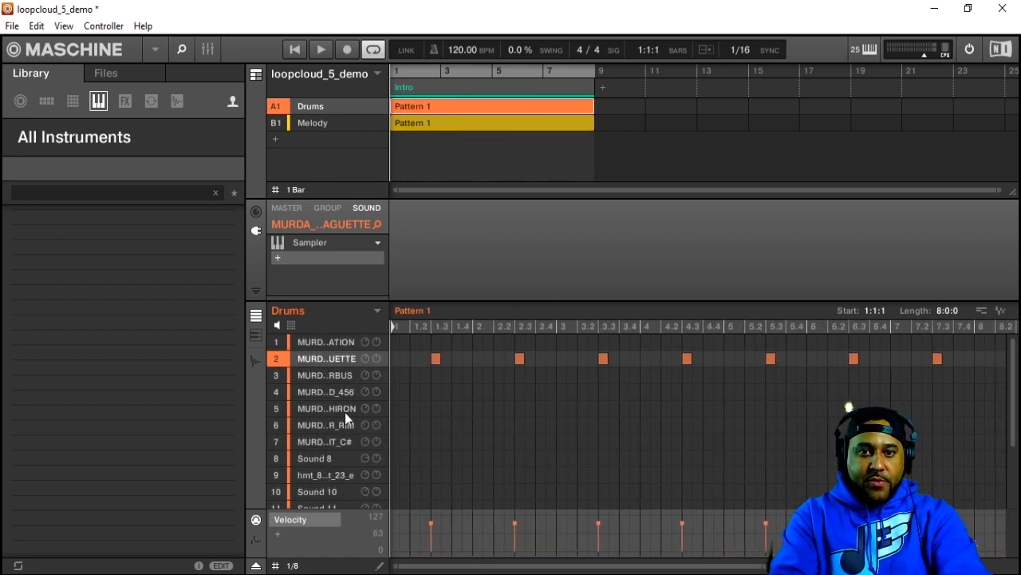
# Paint a continuous row of 1/8 notes for sound 4 across Pattern 1 and set the pattern length to 8 bars
pyautogui.doubleClick(345, 394)
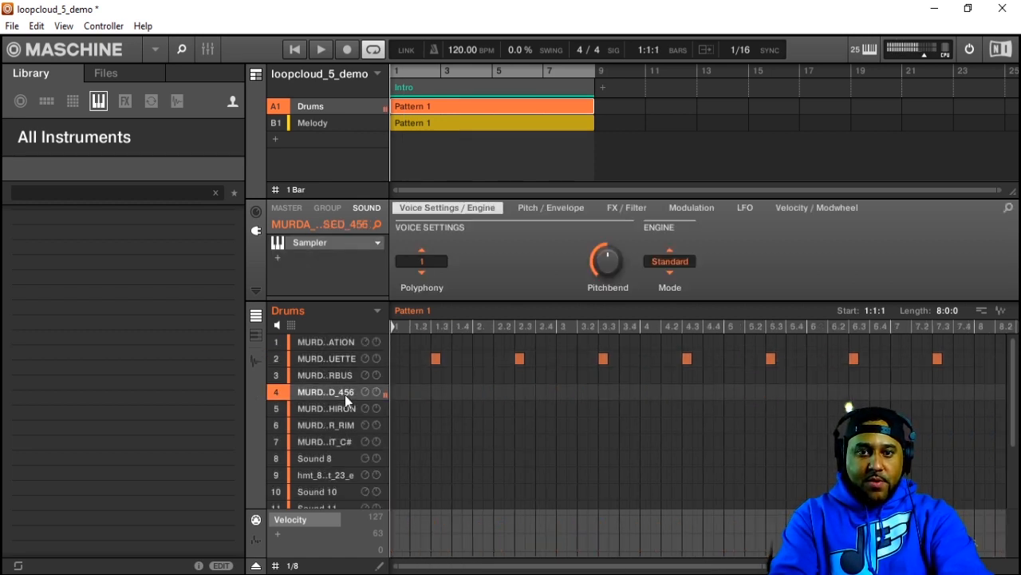
pyautogui.click(380, 566)
pyautogui.moveTo(396, 392)
pyautogui.mouseDown()
pyautogui.moveTo(931, 379)
pyautogui.moveTo(978, 391)
pyautogui.mouseUp()
pyautogui.doubleClick(942, 311)
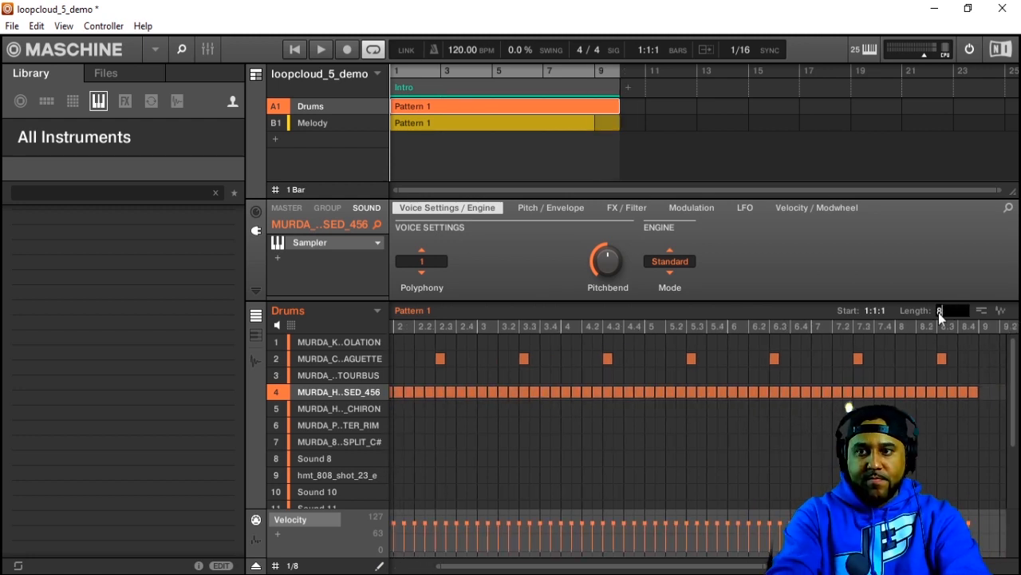
pyautogui.write('8')
pyautogui.press('Return')
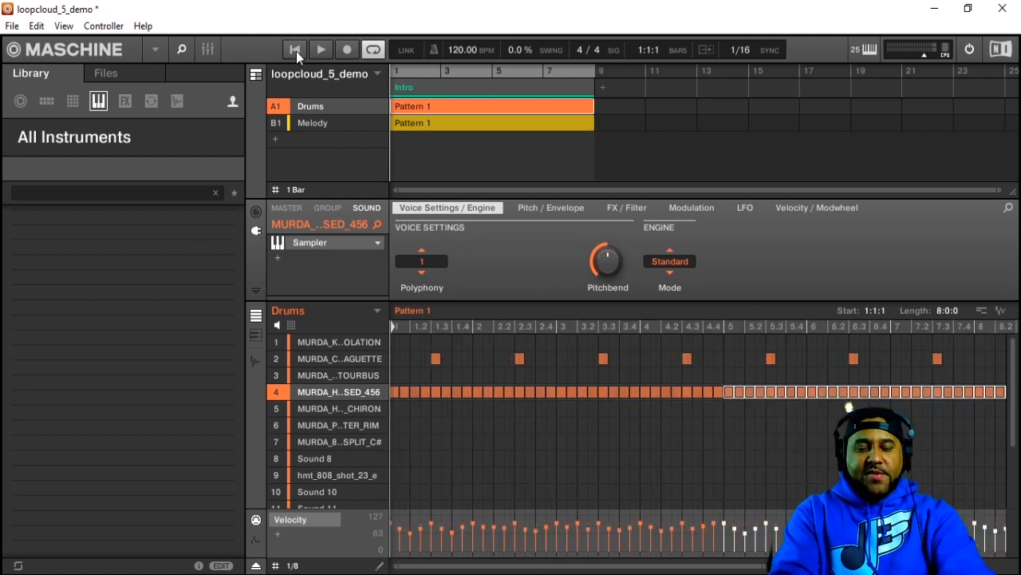
# Play the pattern from the start, set the project tempo to 138 BPM and select the hmt_808_shot_23_e sound
pyautogui.click(296, 51)
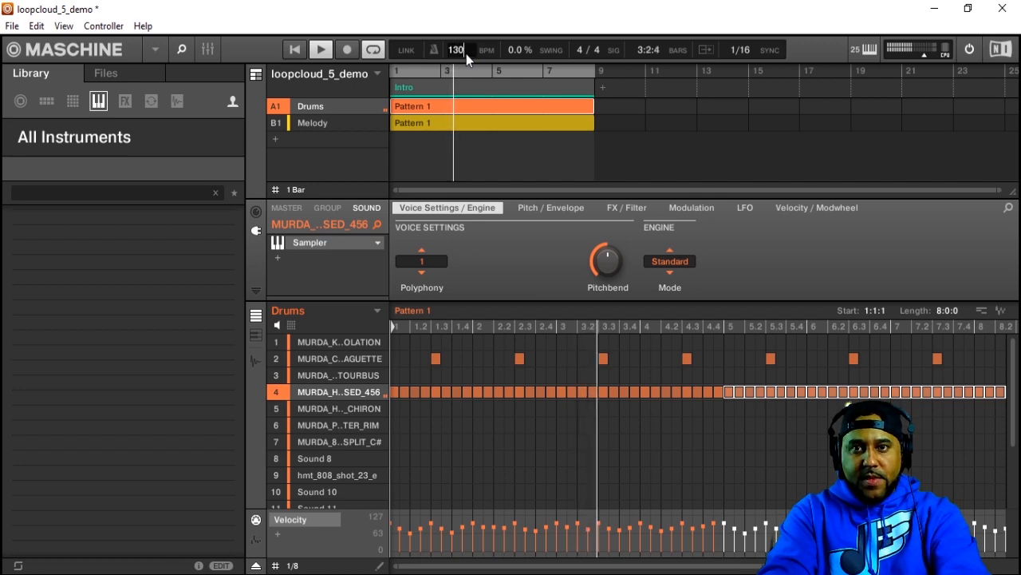
pyautogui.scroll(10, 466, 53)
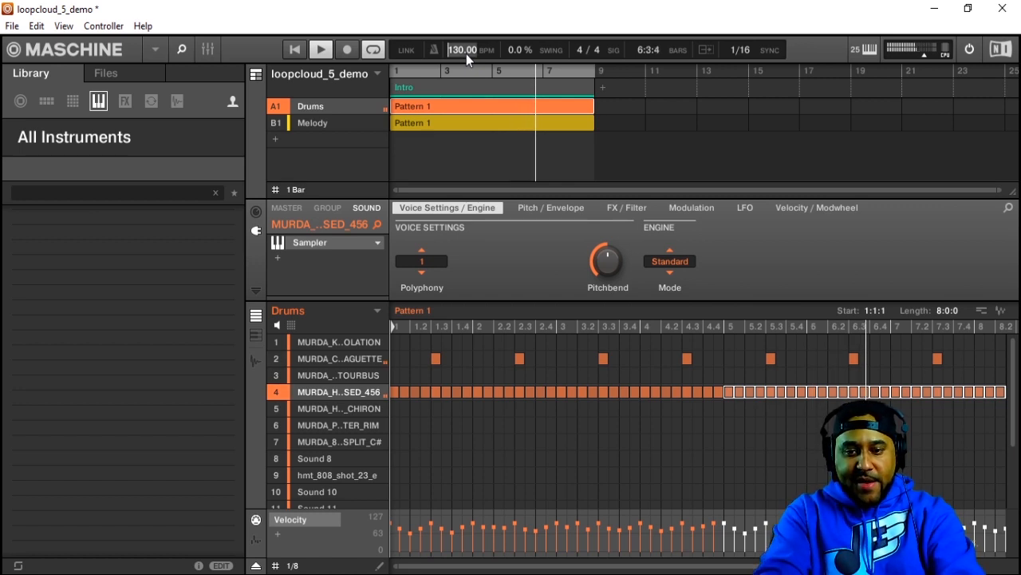
pyautogui.doubleClick(463, 51)
pyautogui.write('1')
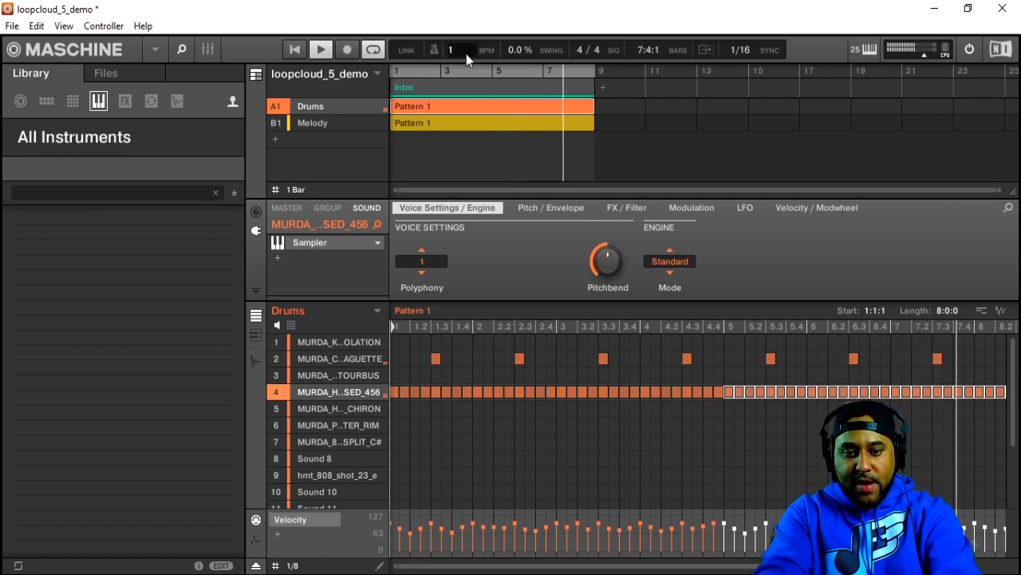
pyautogui.write('38')
pyautogui.press('Return')
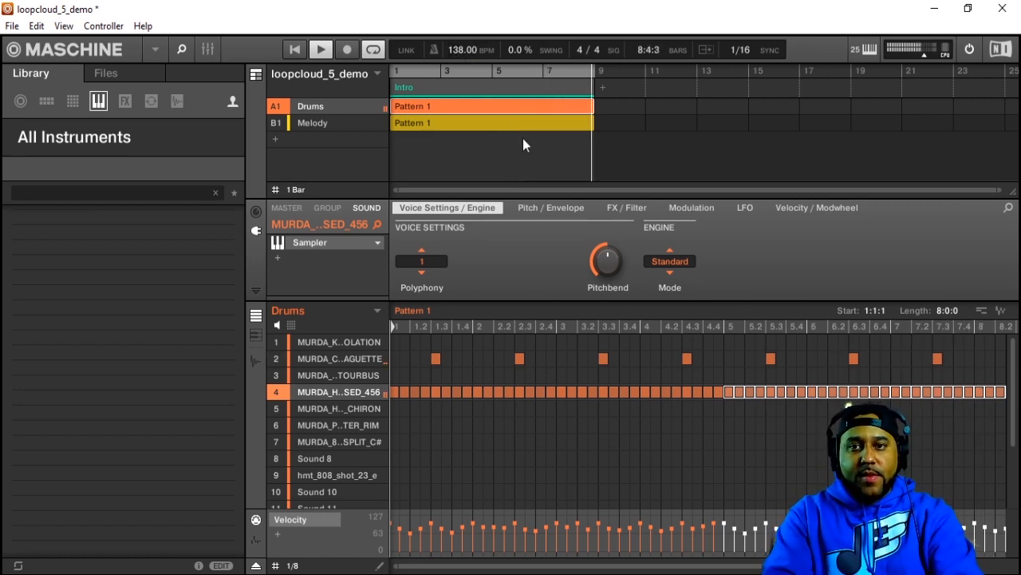
pyautogui.click(579, 479)
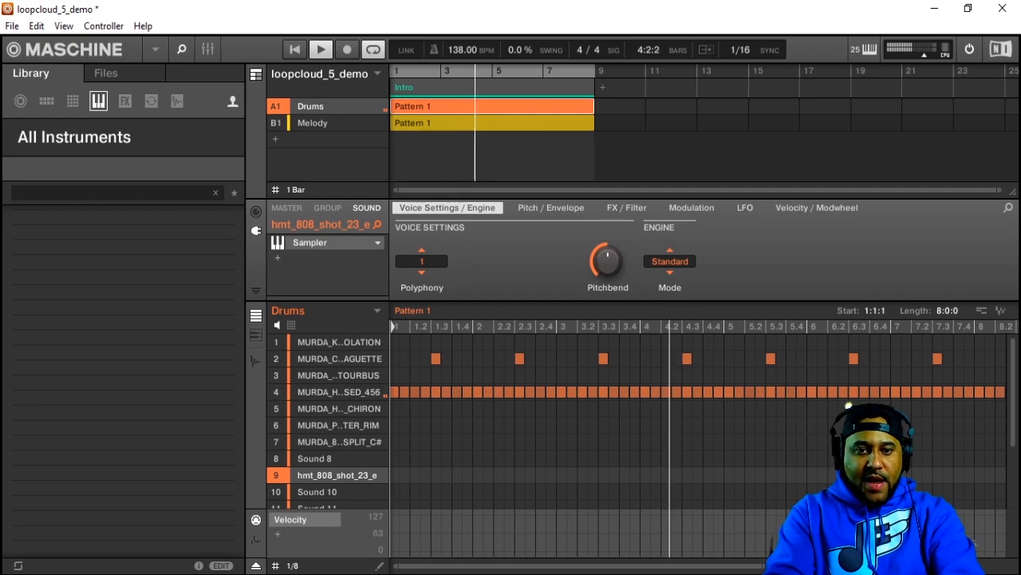
# Switch to Loopcloud and preview MM_FTT_140_F#min_Pad_014.wav and MM_FTT_140_Cmin_Pad_002.wav over the playing drums
pyautogui.moveTo(274, 574)
pyautogui.click(275, 523)
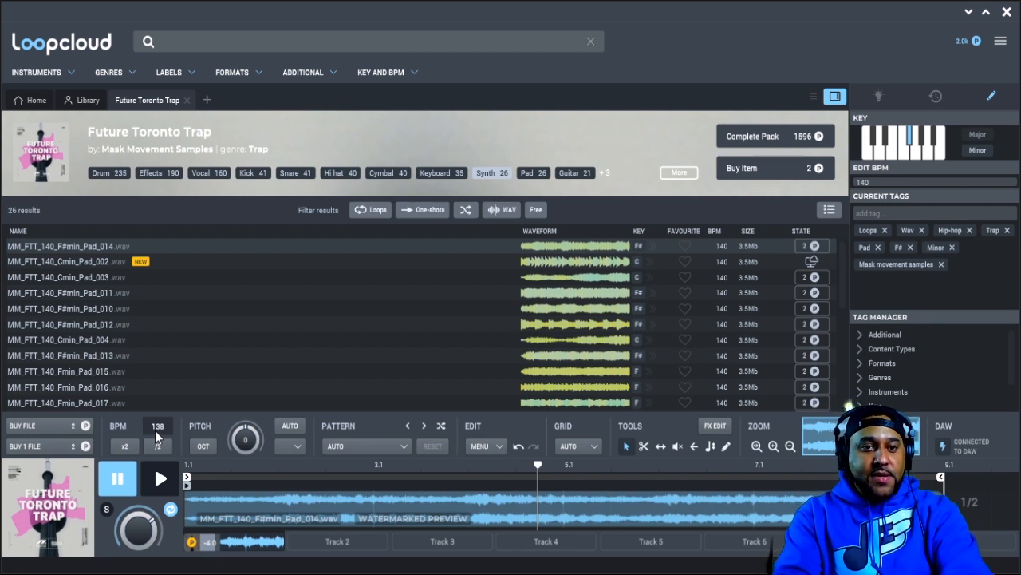
pyautogui.click(159, 479)
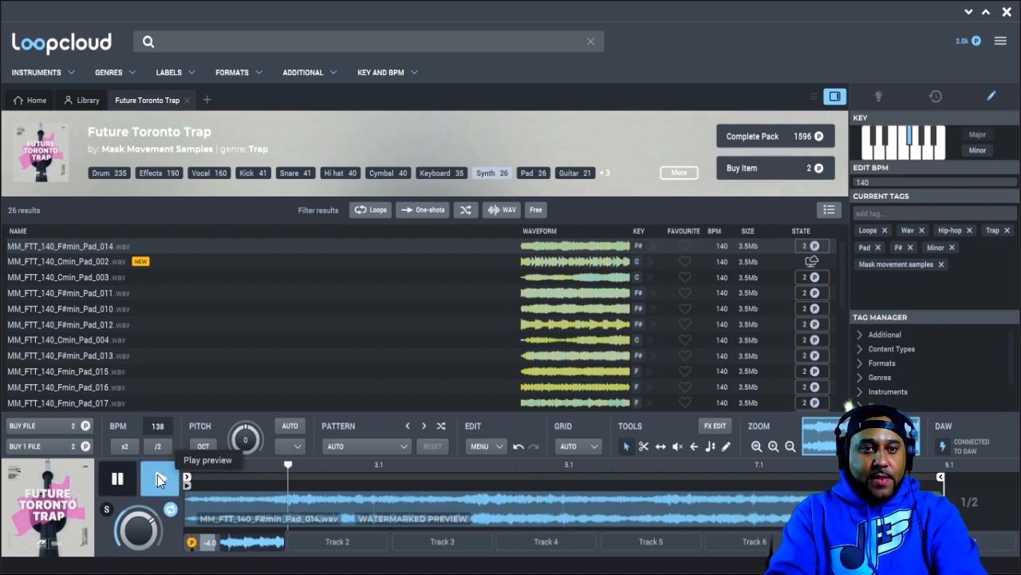
pyautogui.press('Down')
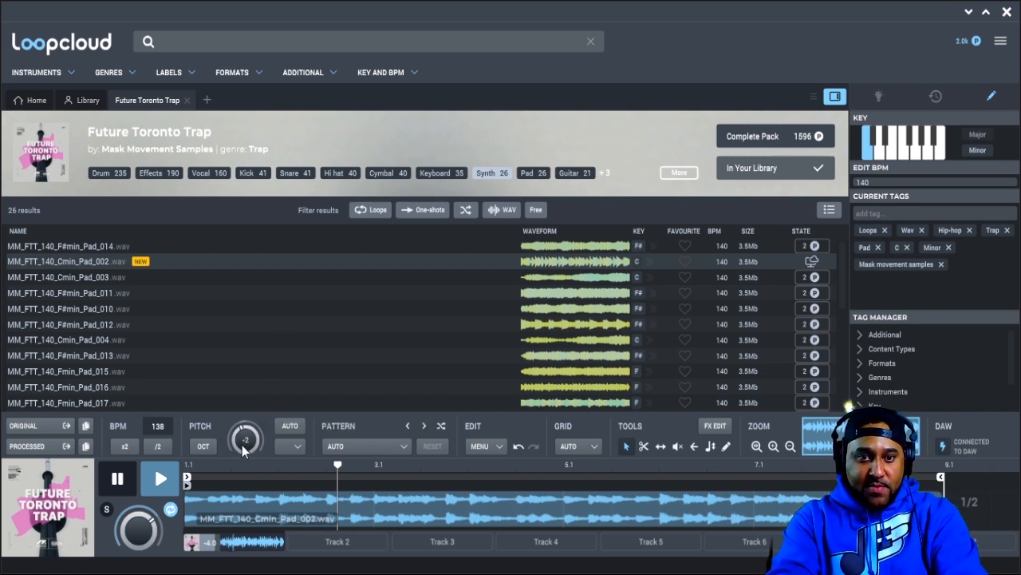
# Lower the pitch of MM_FTT_140_Cmin_Pad_002.wav to -5 during the preview, and stop playback
pyautogui.click(175, 483)
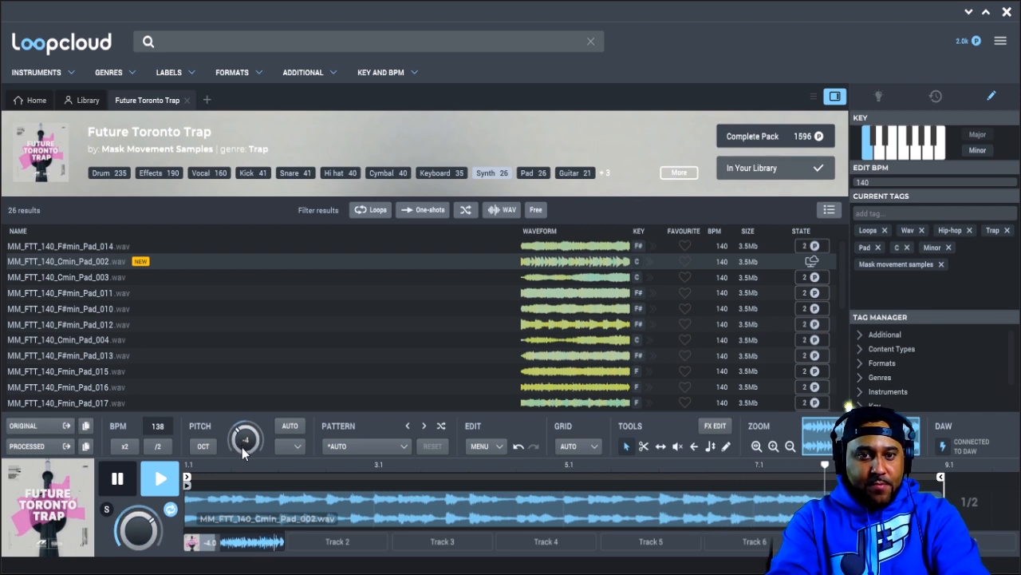
pyautogui.moveTo(242, 446); pyautogui.dragTo(243, 451)
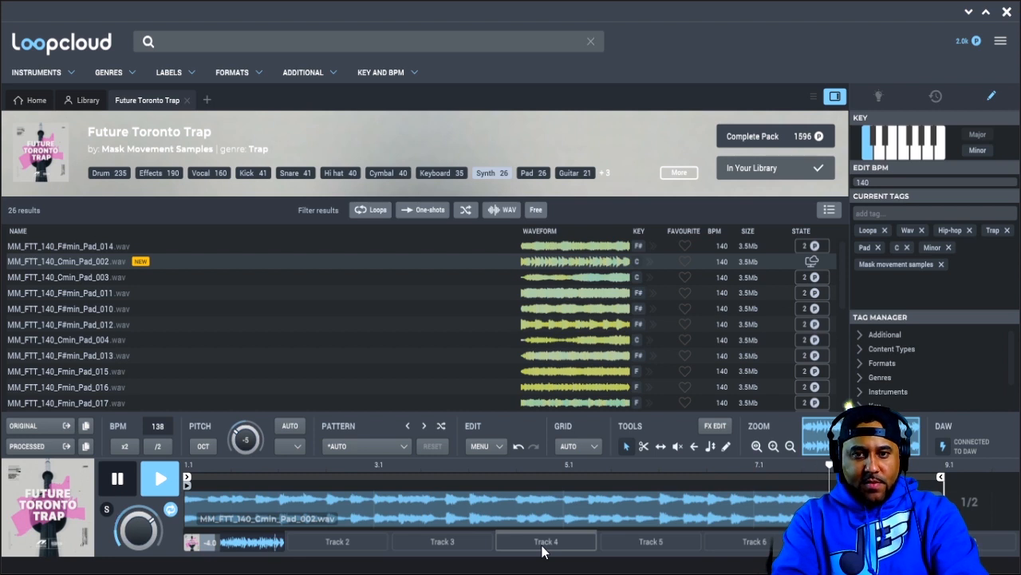
pyautogui.press('space')
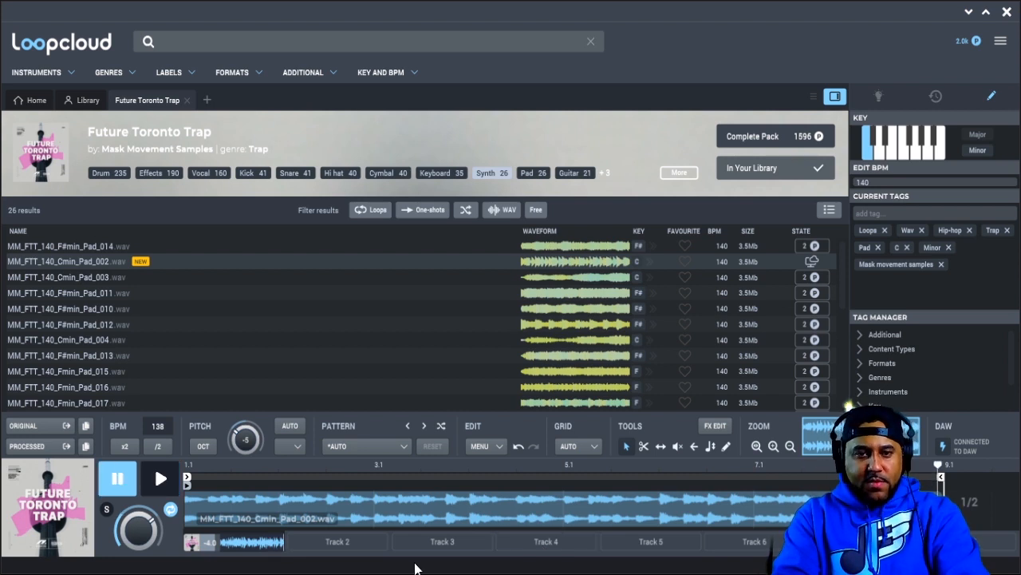
# Open the effects editor for MM_FTT_140_Cmin_Pad_002.wav and add the synced Quarter Note delay preset while the pad plays
pyautogui.moveTo(311, 573)
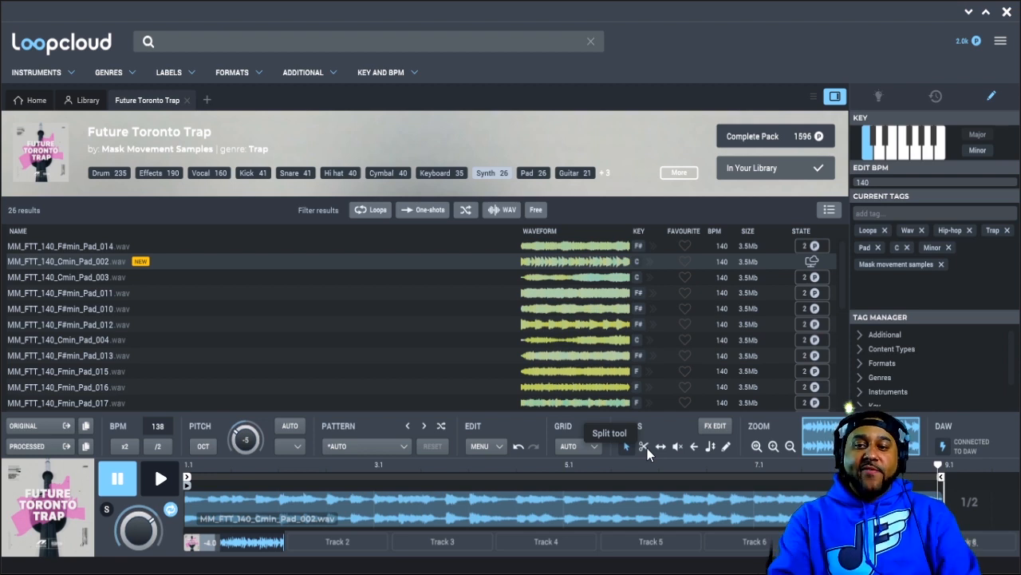
pyautogui.click(715, 426)
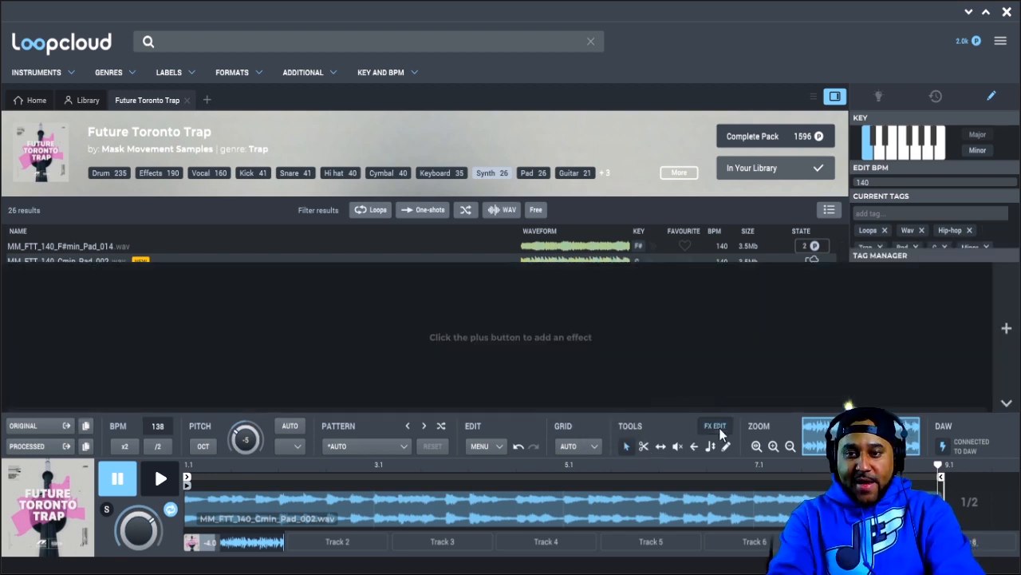
pyautogui.click(1007, 328)
pyautogui.moveTo(936, 213)
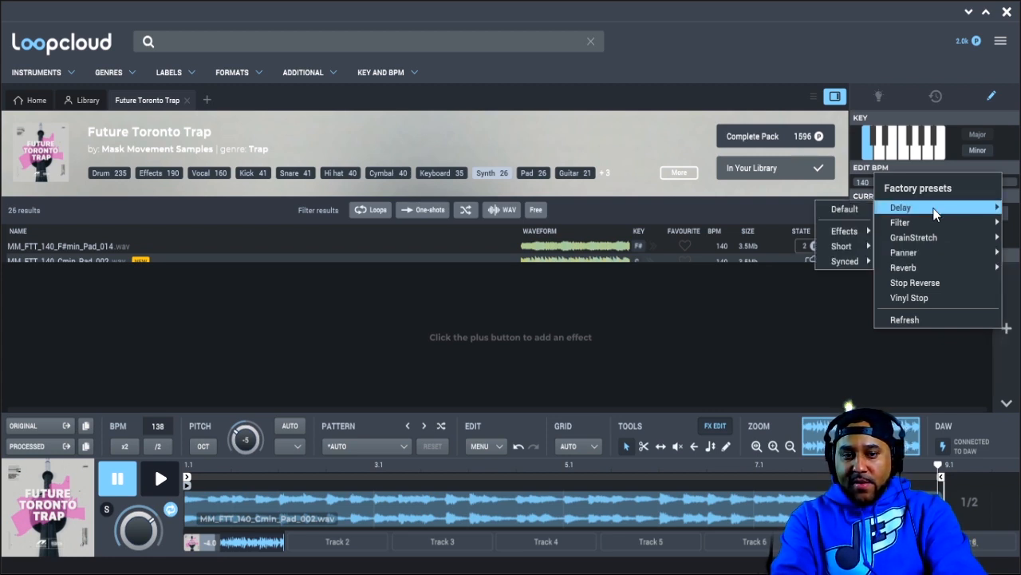
pyautogui.click(156, 487)
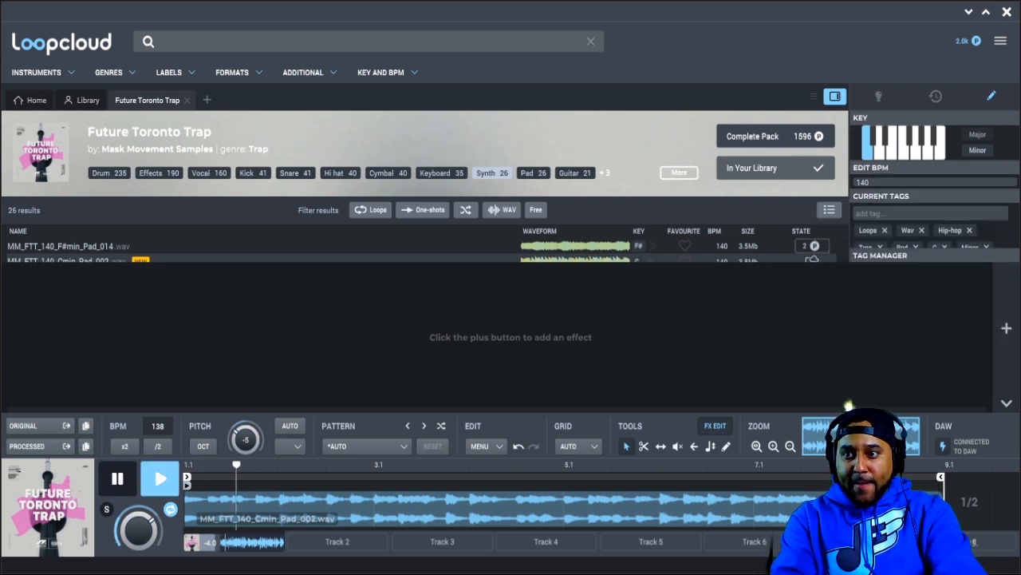
pyautogui.click(1006, 328)
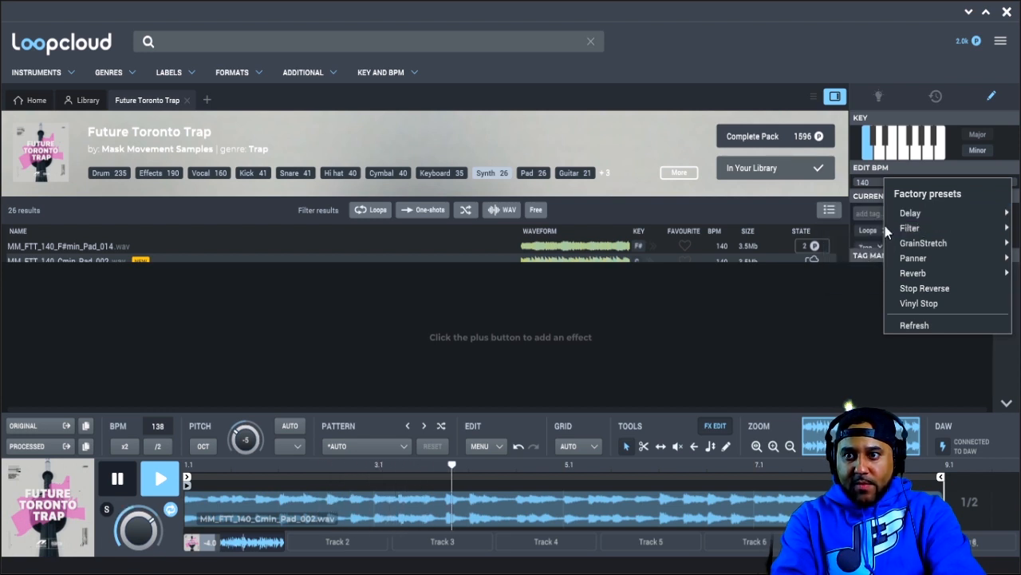
pyautogui.moveTo(913, 216)
pyautogui.moveTo(869, 254)
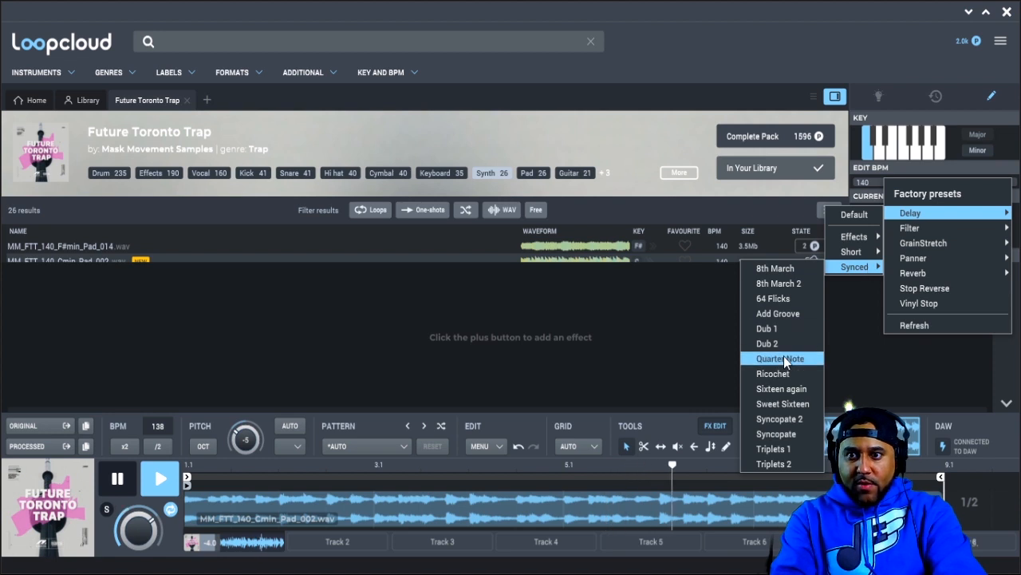
pyautogui.click(783, 359)
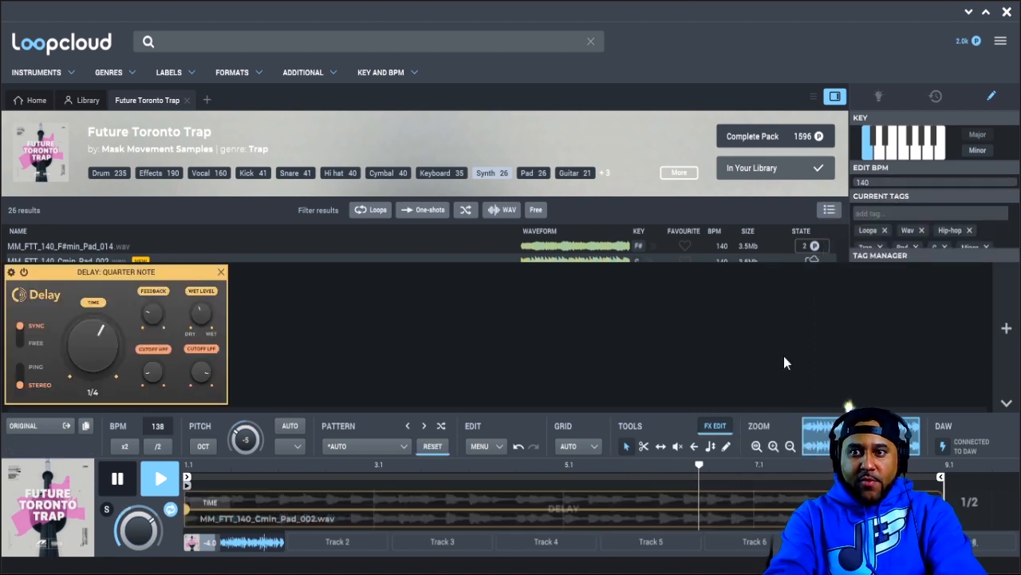
# Switch the Quarter Note delay from Stereo to Ping mode and lower its wet level and feedback
pyautogui.click(20, 369)
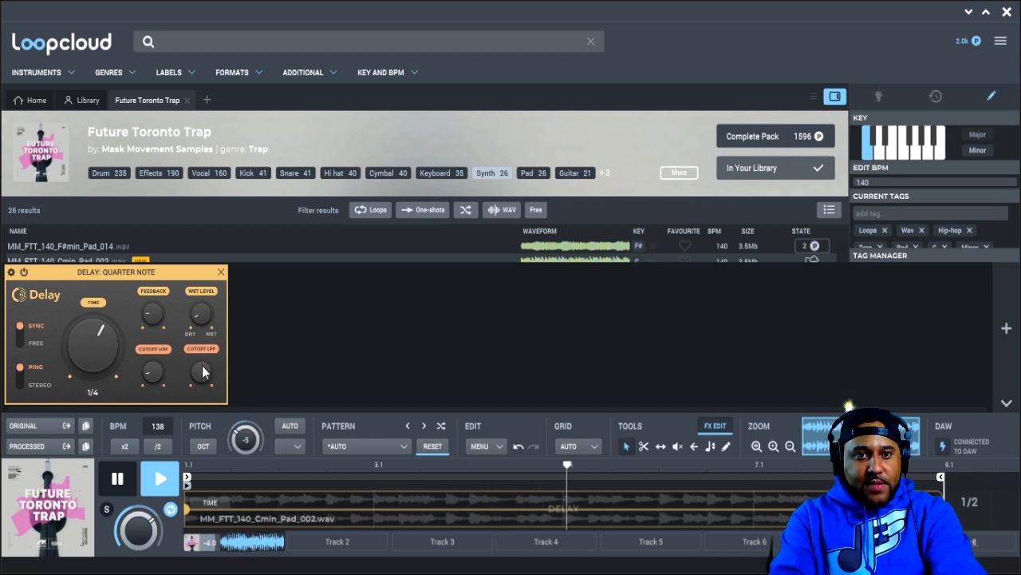
pyautogui.moveTo(202, 366); pyautogui.dragTo(202, 366)
pyautogui.moveTo(152, 317); pyautogui.dragTo(152, 326)
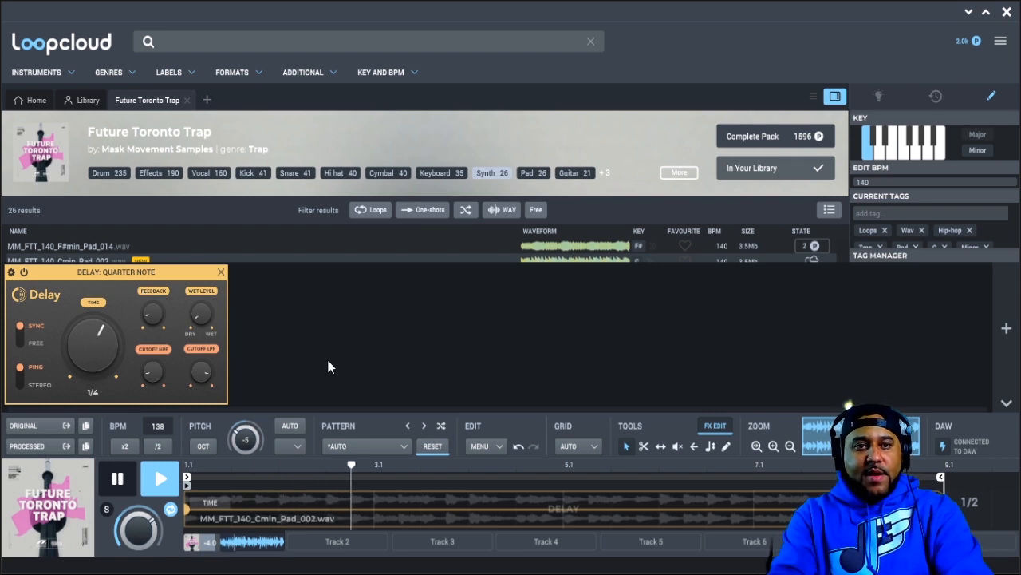
# Add the Dark filter preset from the filter utilities after the delay
pyautogui.click(1007, 330)
pyautogui.moveTo(944, 229)
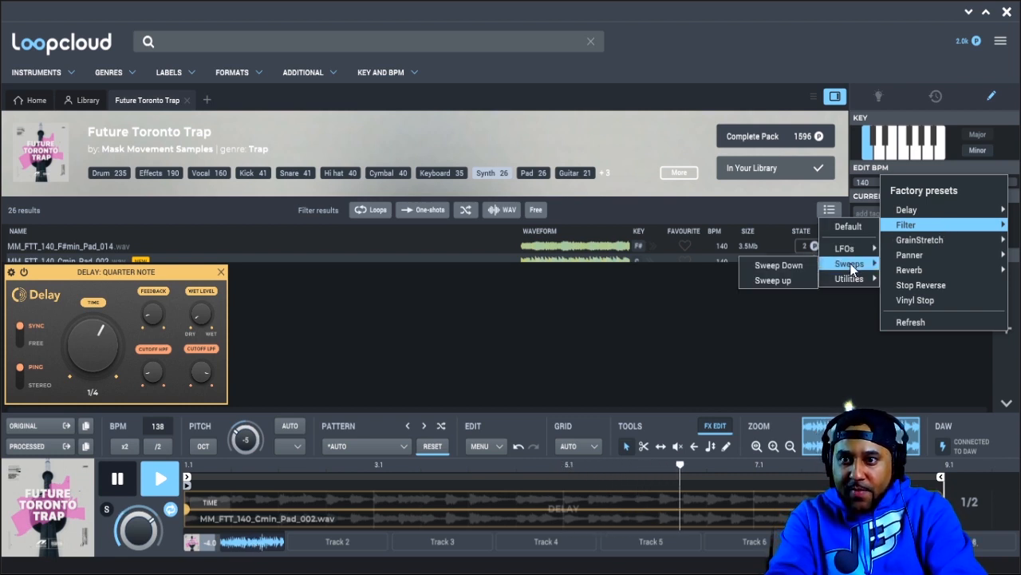
pyautogui.moveTo(854, 280)
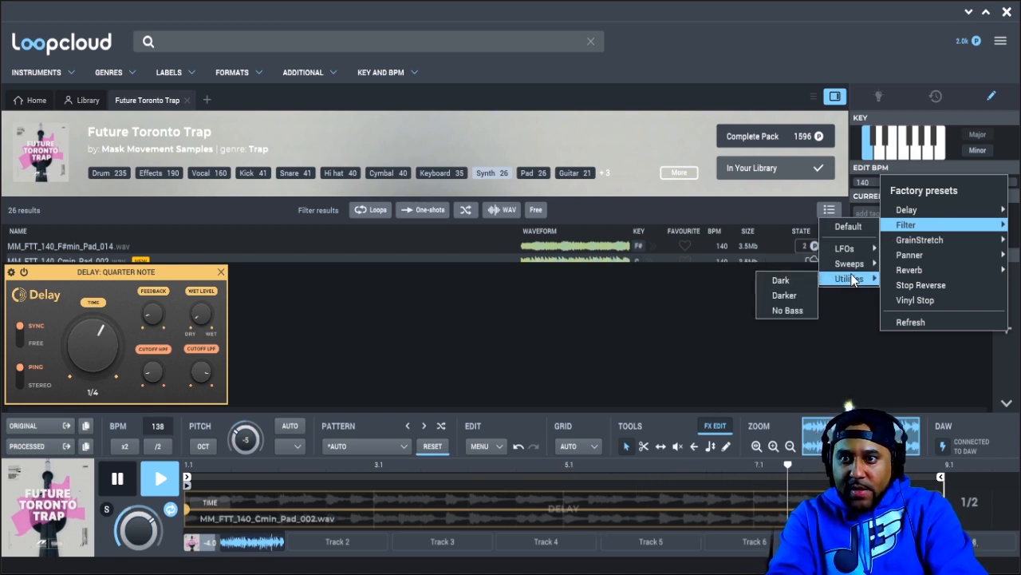
pyautogui.click(782, 281)
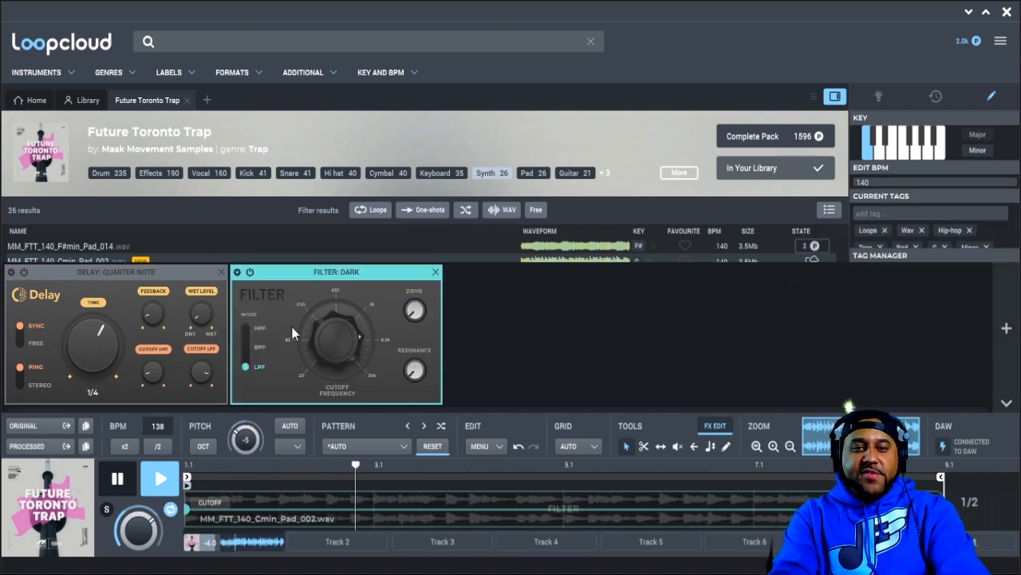
# Bypass and re-enable the Dark filter to compare the pad's sound, and stop playback
pyautogui.click(253, 273)
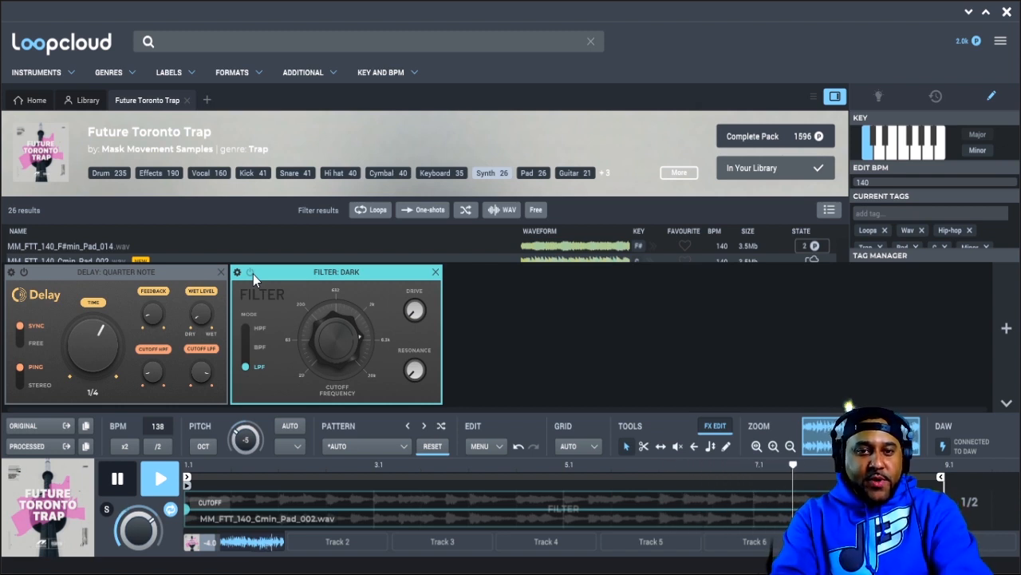
pyautogui.click(253, 274)
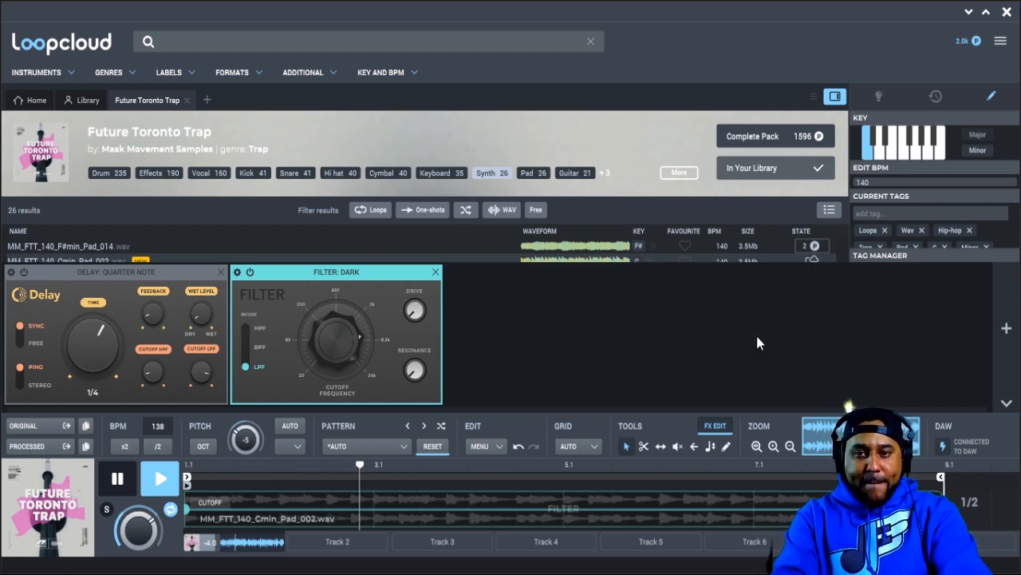
pyautogui.press('space')
pyautogui.click(1006, 327)
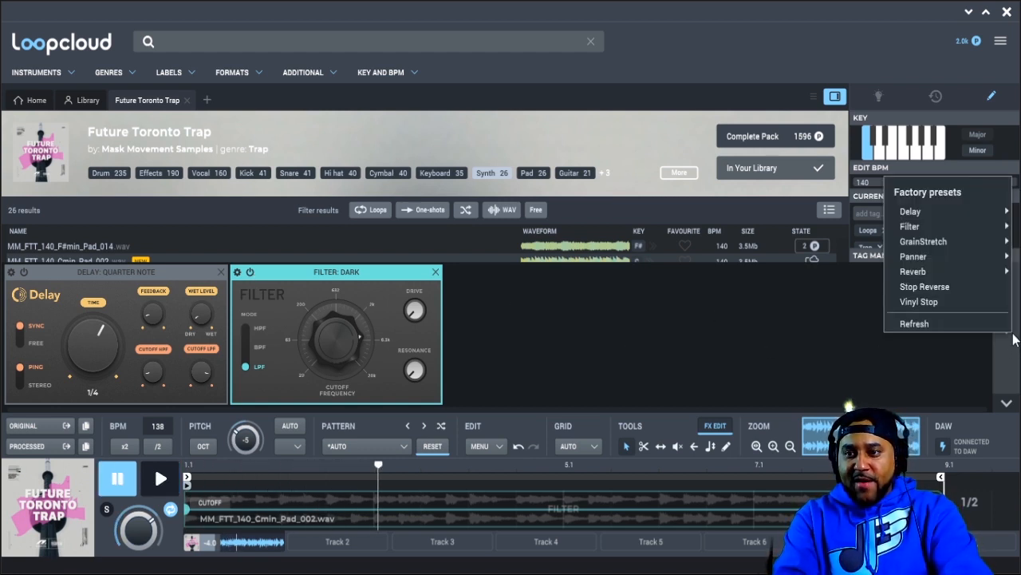
pyautogui.moveTo(958, 247)
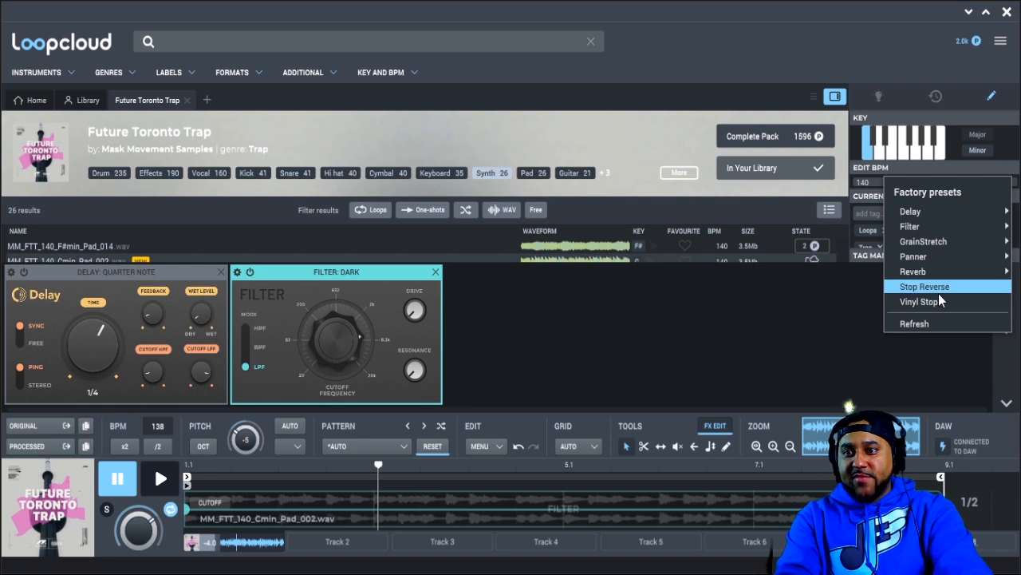
pyautogui.click(779, 335)
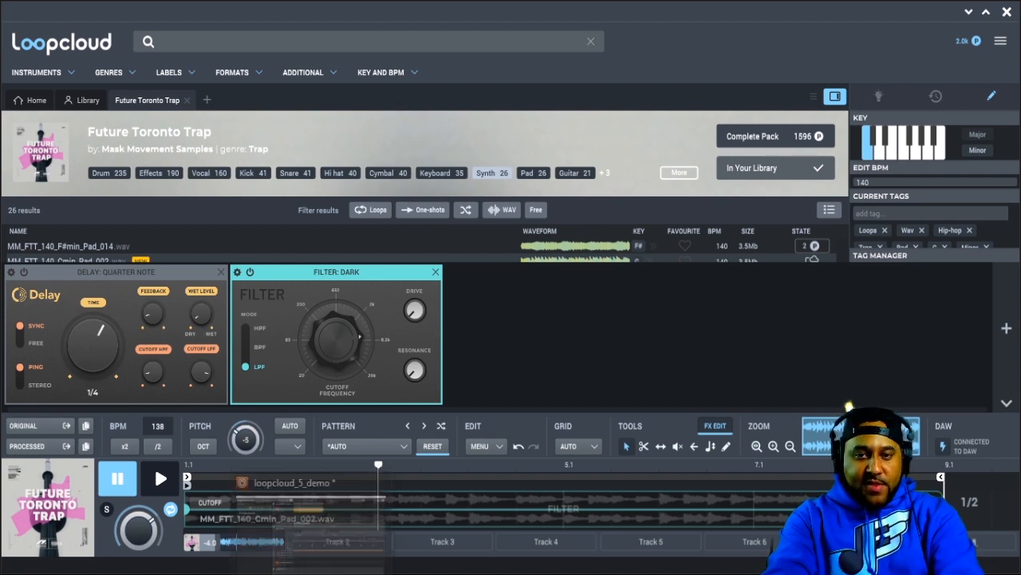
# Switch to Maschine, select the Melody group and place the processed pad from Loopcloud on Sound 2
pyautogui.click(309, 568)
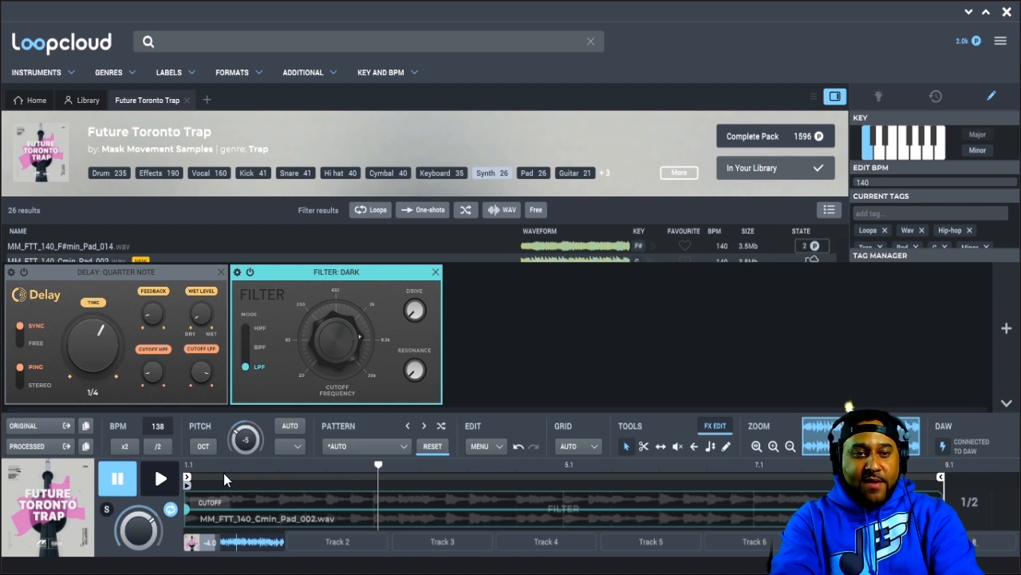
pyautogui.moveTo(33, 464)
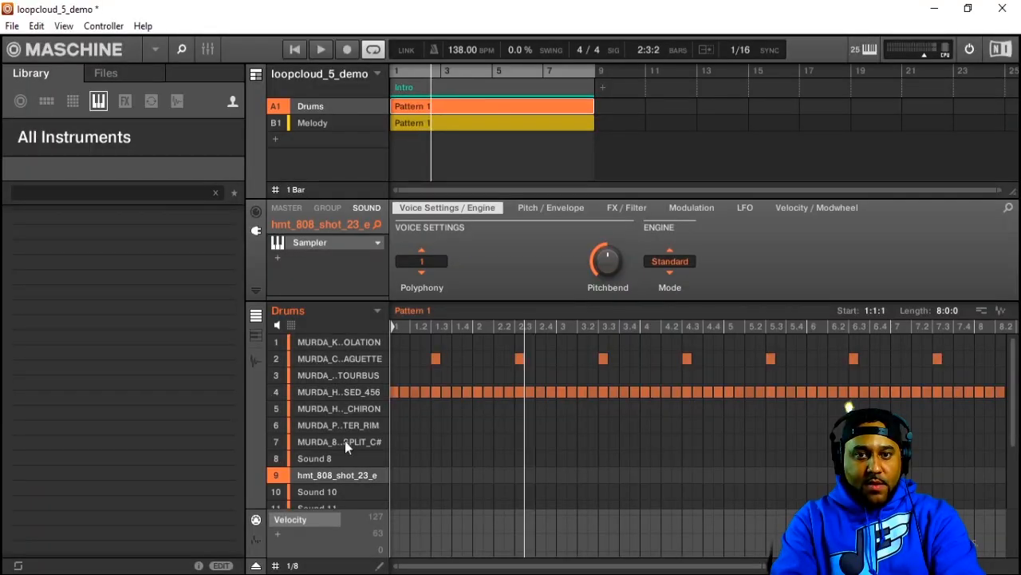
pyautogui.click(324, 123)
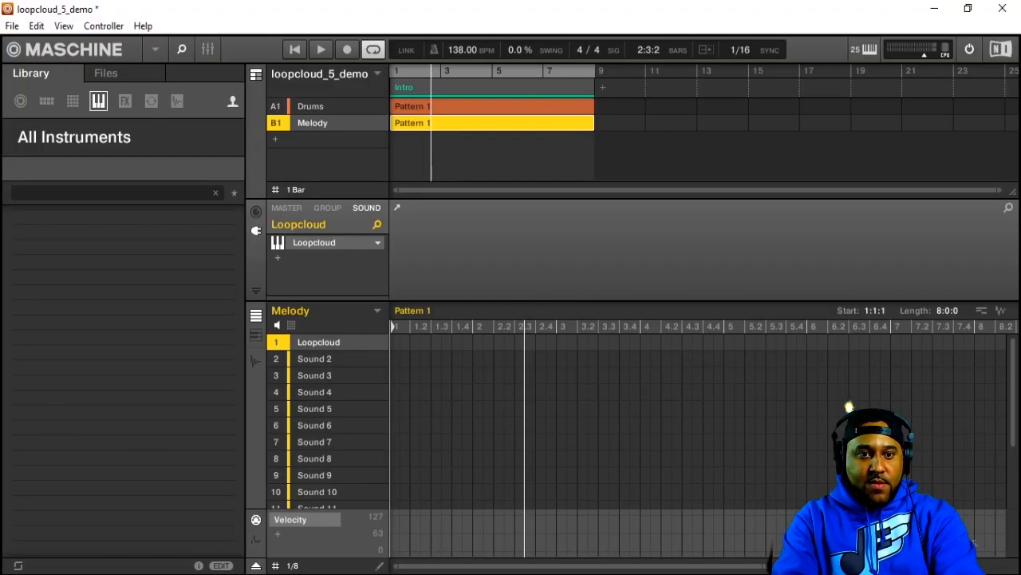
pyautogui.moveTo(281, 120); pyautogui.dragTo(317, 361)
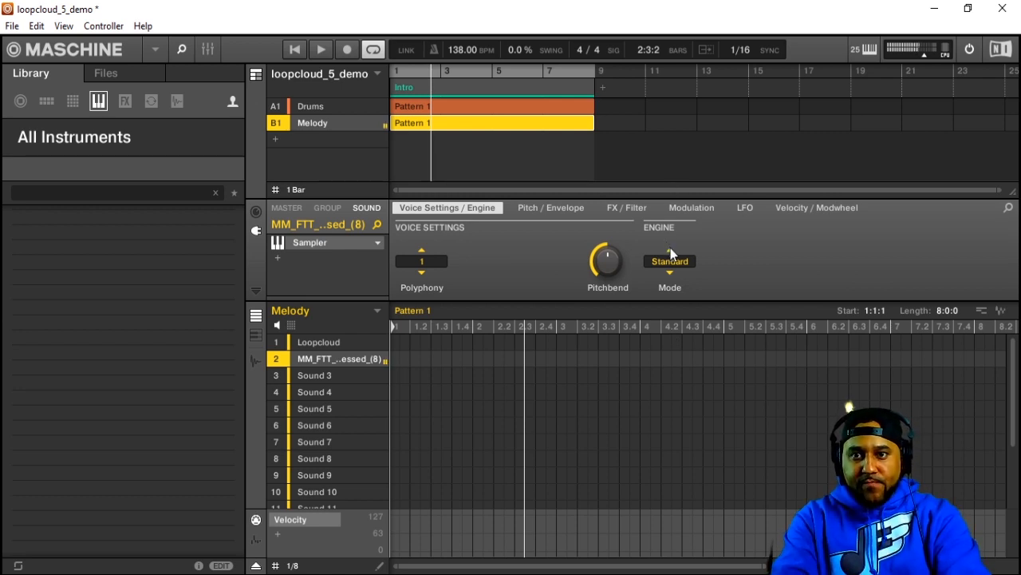
# Set the pad sampler's envelope type to ADSR and record one sustained pad note across the 8-bar Melody pattern
pyautogui.click(558, 209)
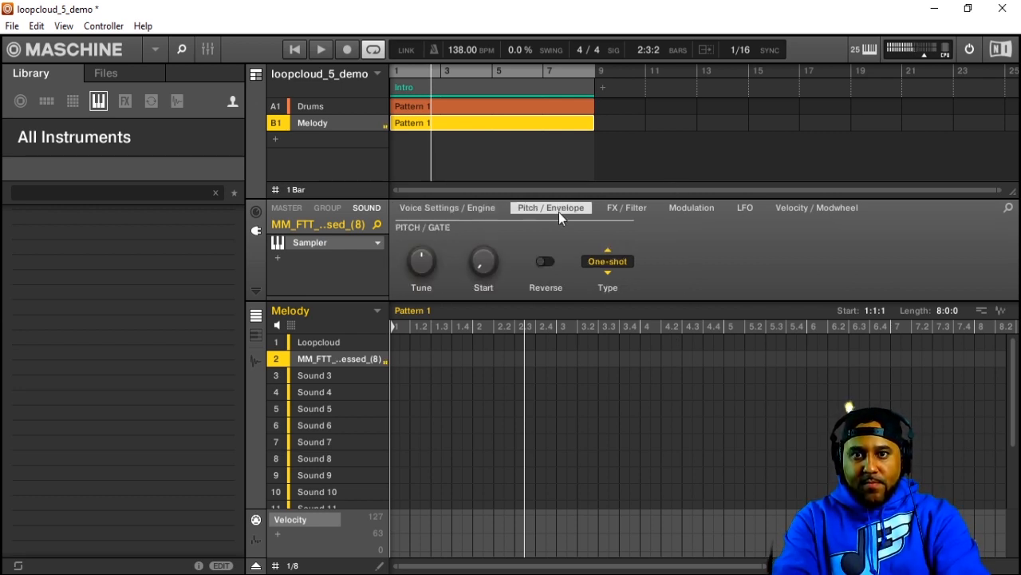
pyautogui.click(608, 271)
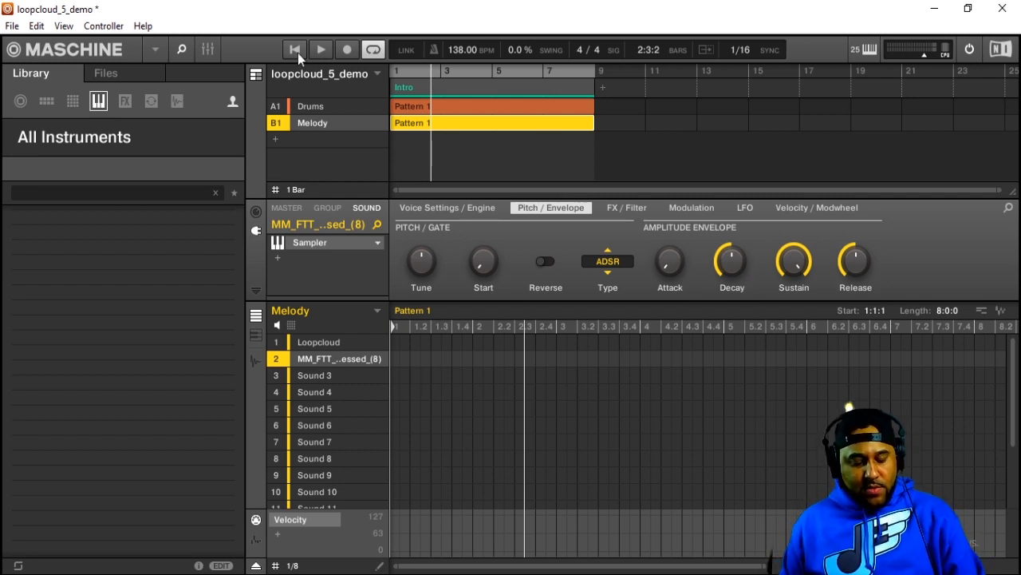
pyautogui.press('r')
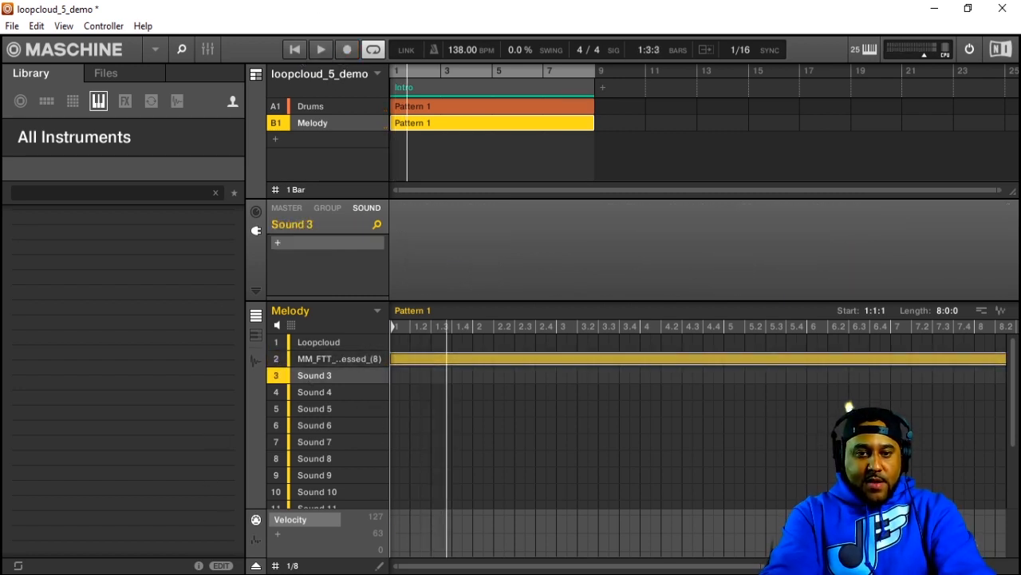
# Duplicate the Intro scene in the arrangement
pyautogui.moveTo(311, 573)
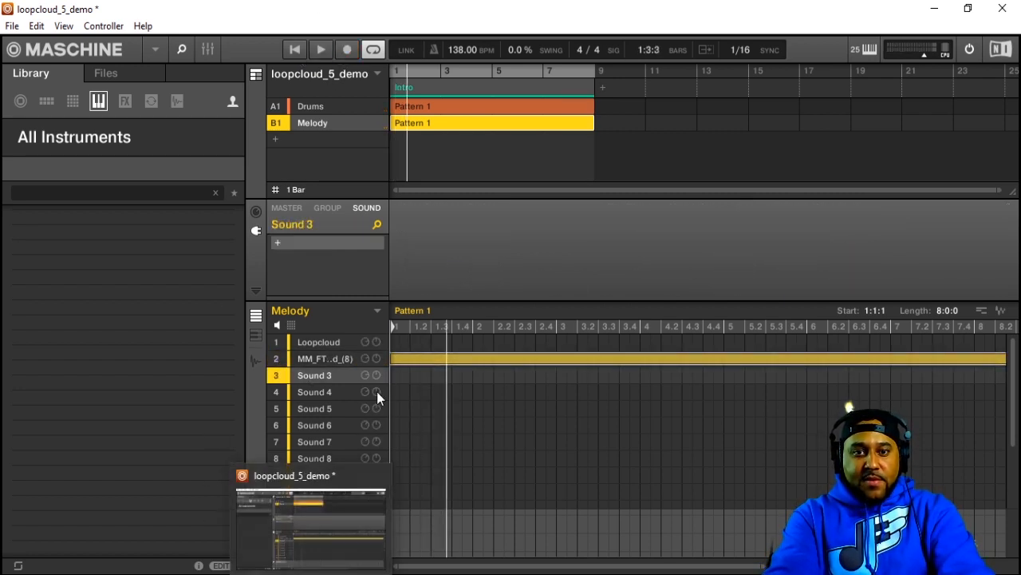
pyautogui.rightClick(557, 86)
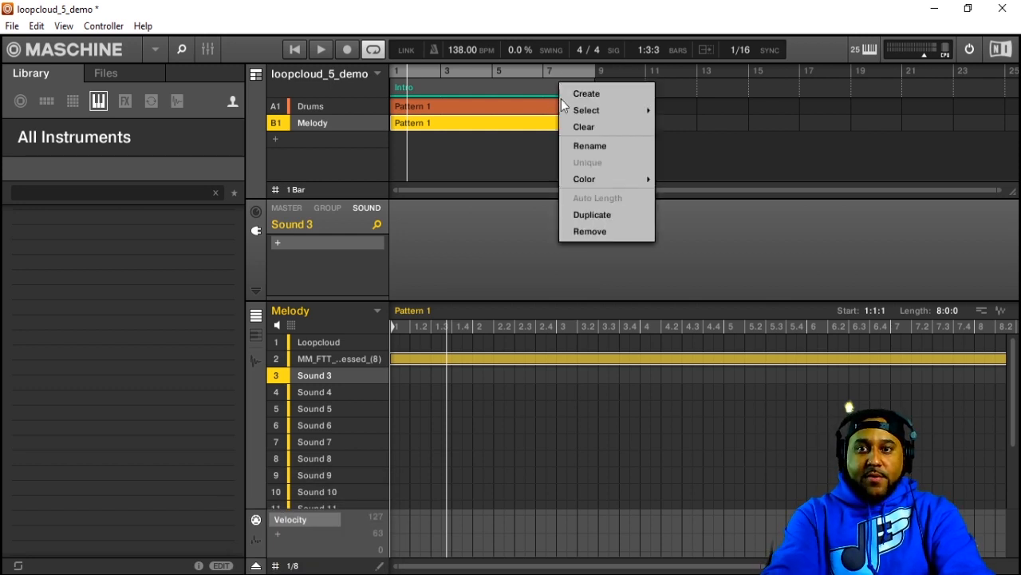
pyautogui.click(581, 214)
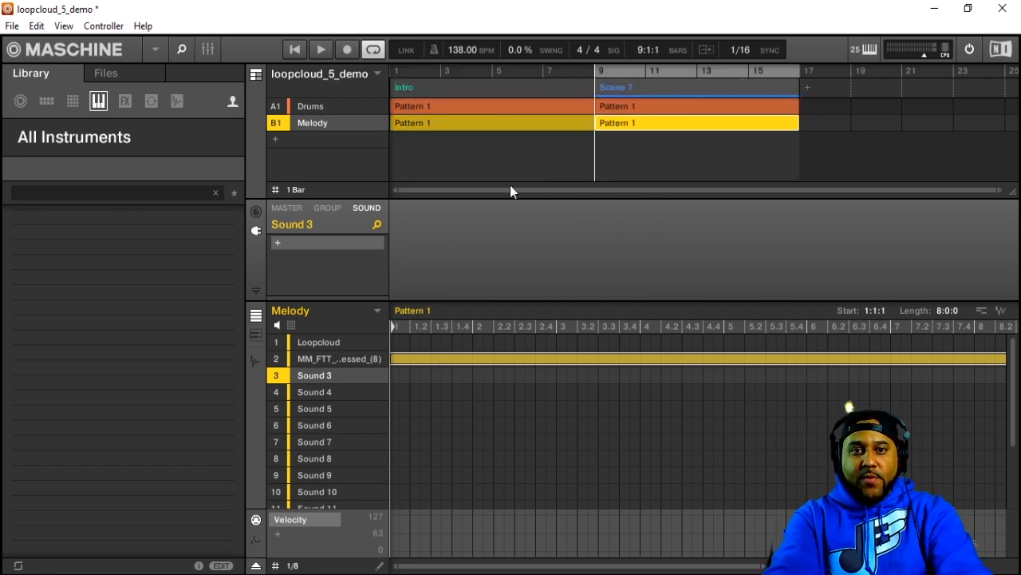
# Duplicate the second scene's Melody pattern and delete the sustained pad note from the copy
pyautogui.rightClick(626, 128)
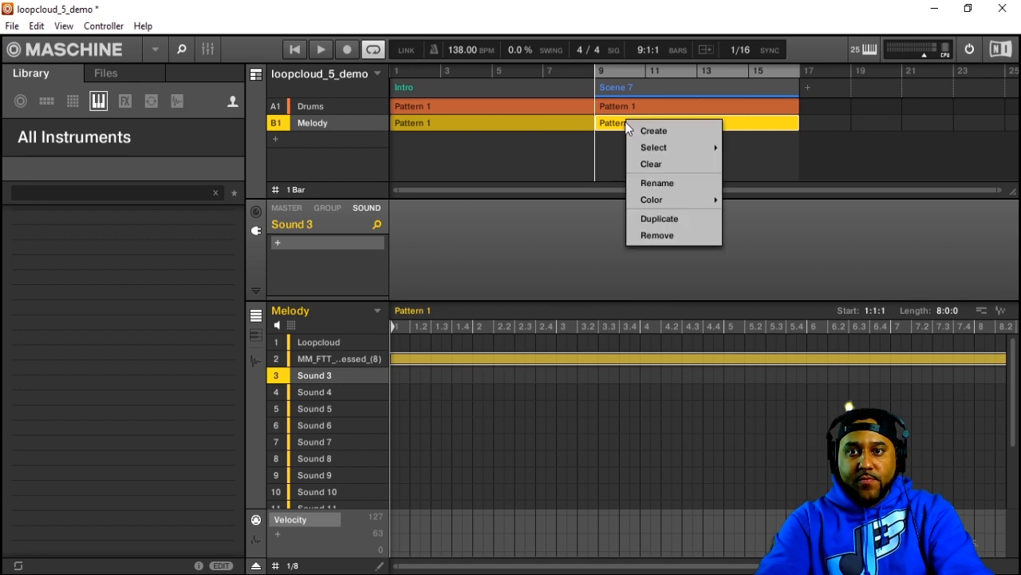
pyautogui.click(639, 216)
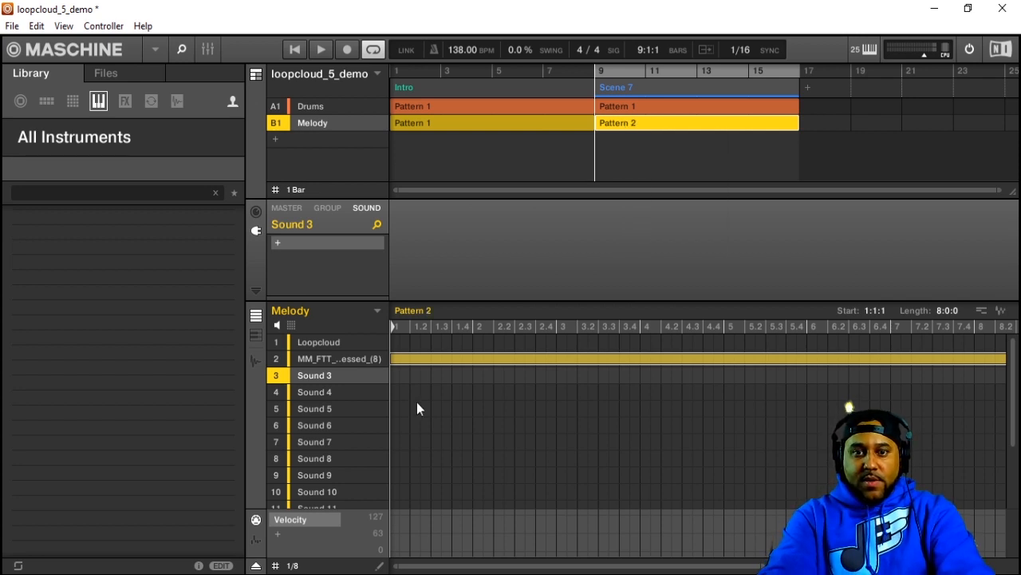
pyautogui.click(422, 360)
pyautogui.press('Delete')
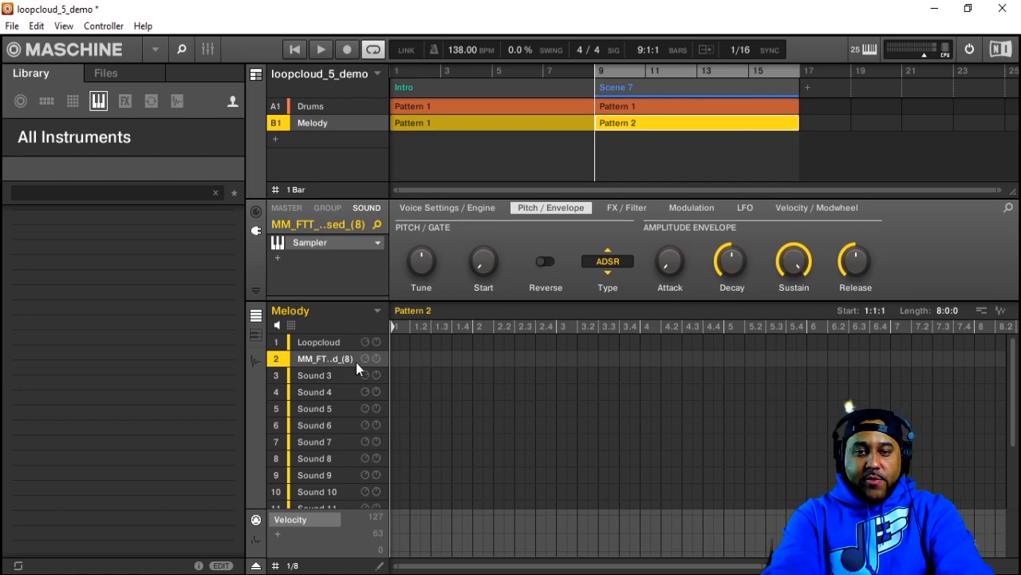
# Switch to Loopcloud, close the effects editor and split MM_FTT_140_Cmin_Pad_002.wav at bar 2 while it plays
pyautogui.moveTo(311, 573)
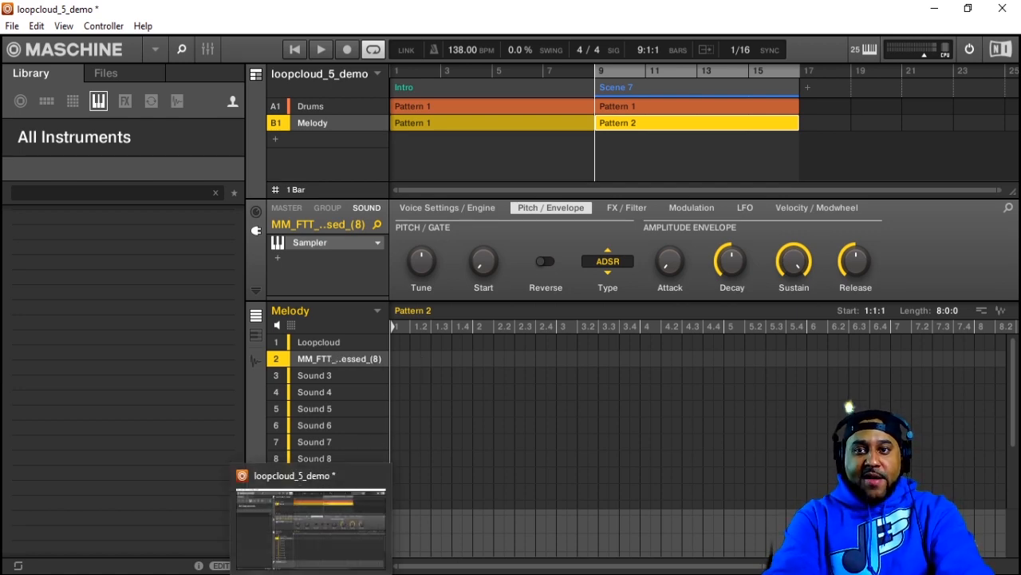
pyautogui.moveTo(273, 574)
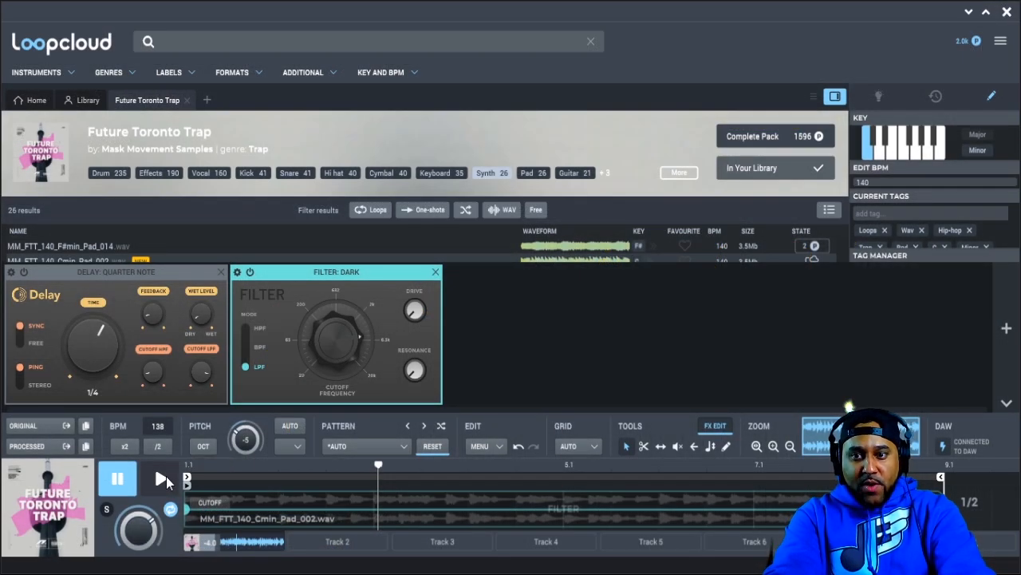
pyautogui.click(166, 477)
pyautogui.click(707, 430)
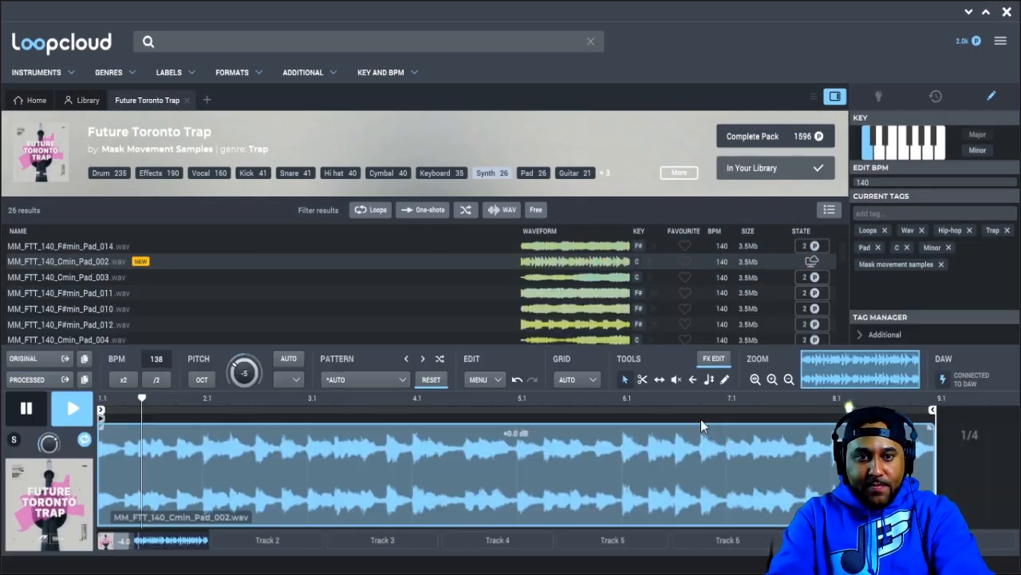
pyautogui.click(643, 380)
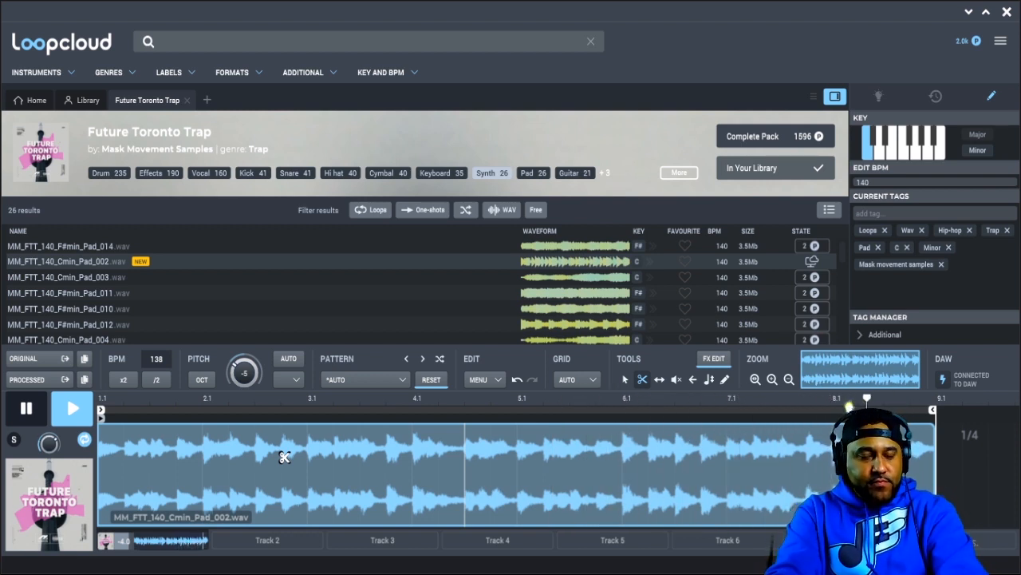
pyautogui.click(201, 447)
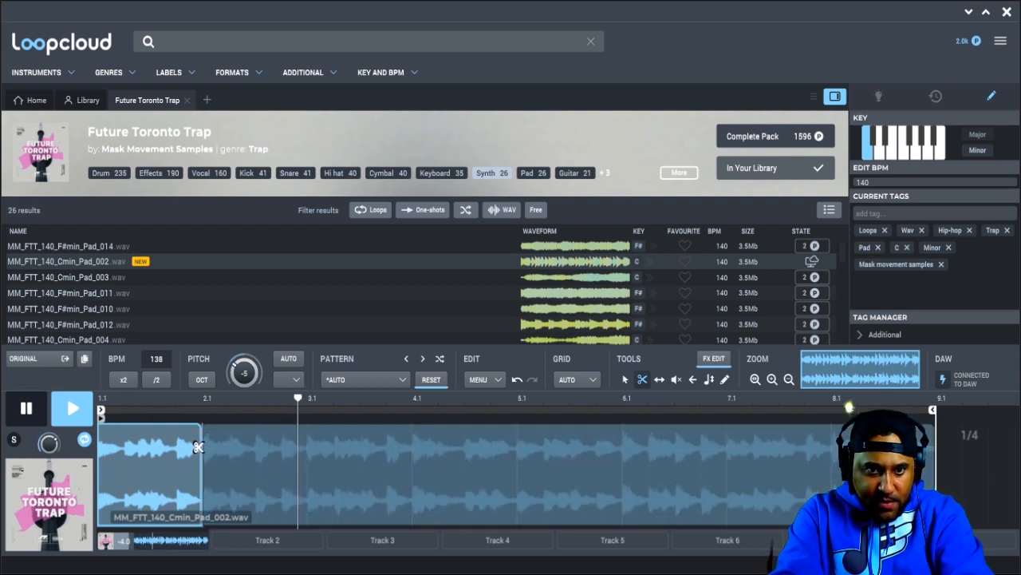
# Split the playing Cmin_Pad_002 loop at 2.3, 3.1 and 3.3
pyautogui.click(252, 453)
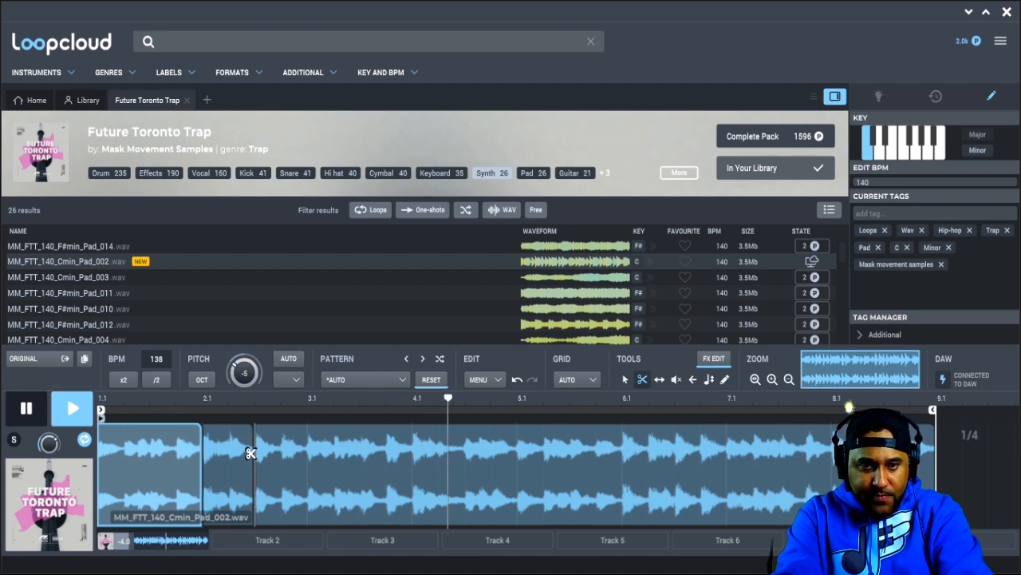
pyautogui.click(307, 453)
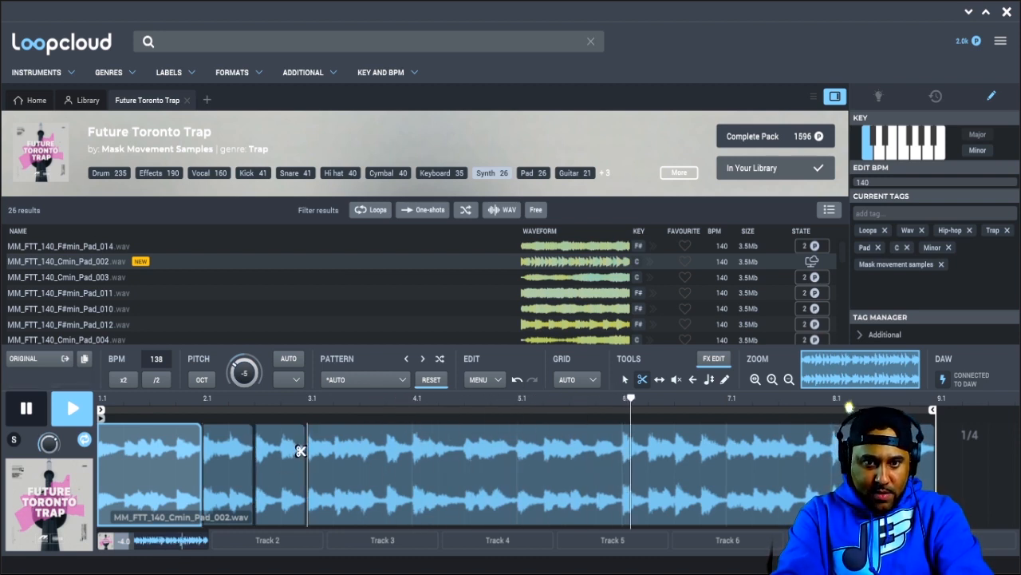
pyautogui.click(358, 455)
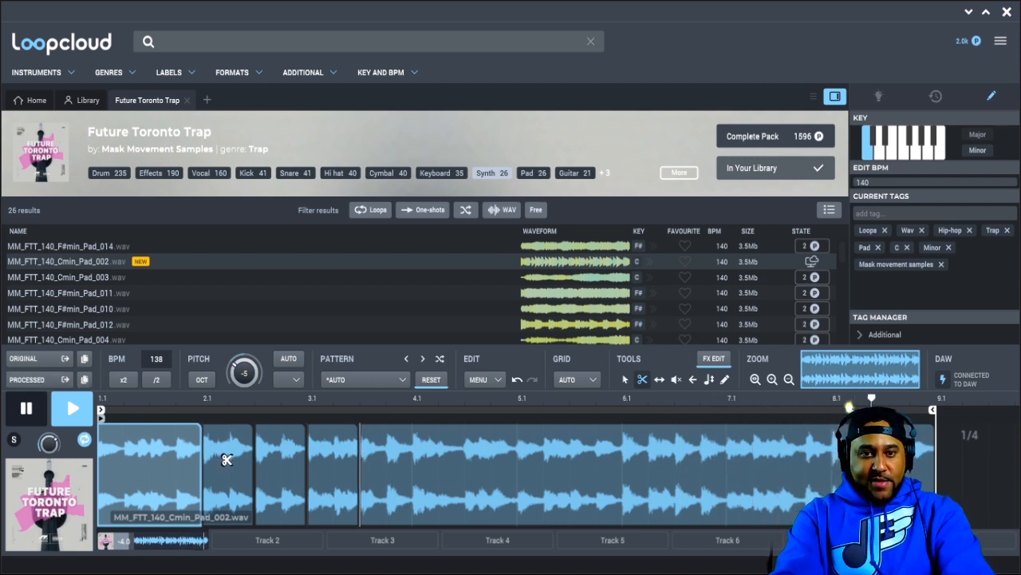
# Reverse the pad slices starting at 2.1 and 3.1 with the Reverse tool and stop playback
pyautogui.click(693, 379)
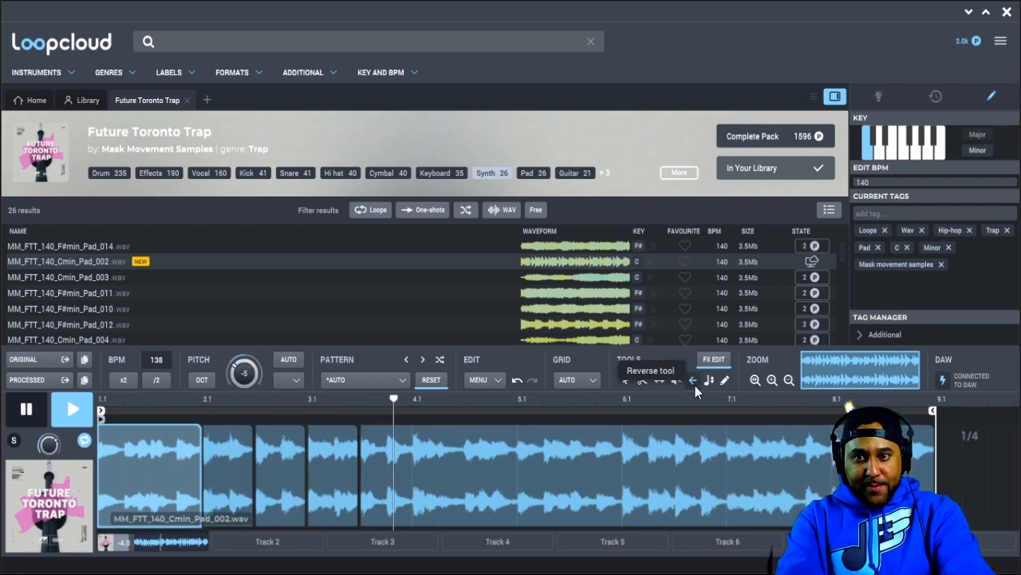
pyautogui.click(237, 470)
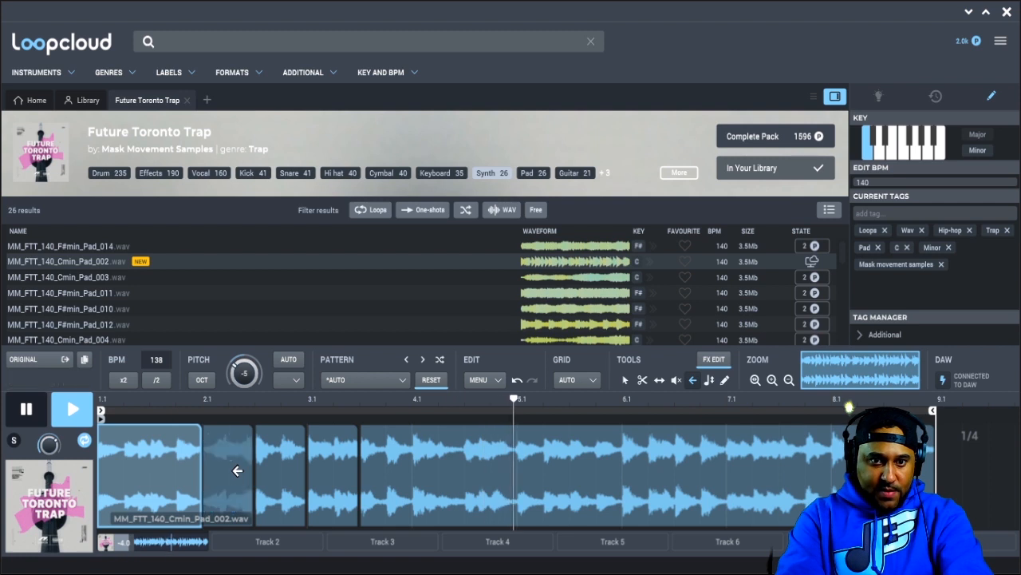
pyautogui.click(328, 461)
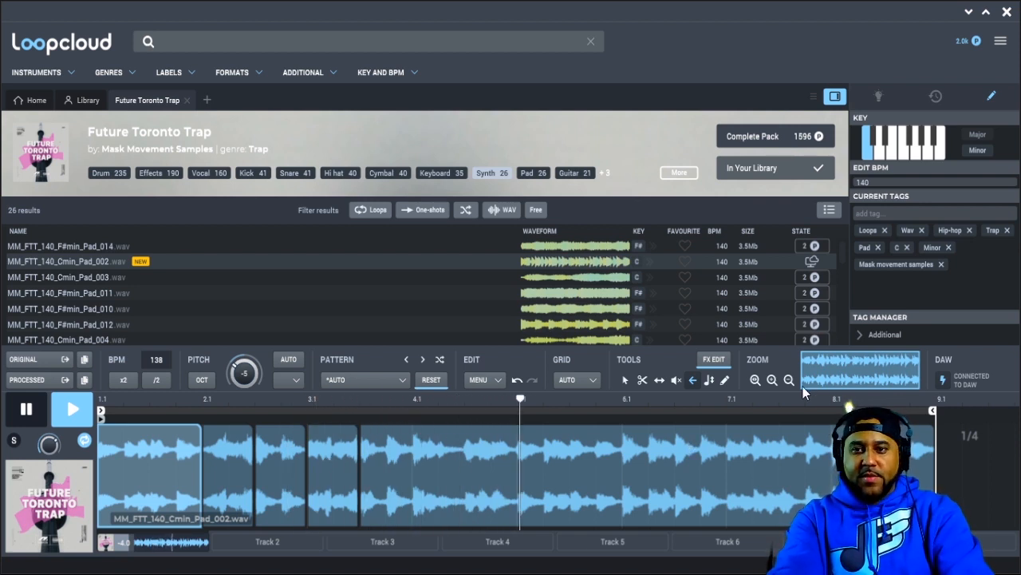
pyautogui.press('space')
# Split the pad in its second half at 6.1, 6.3, 7.1, 7.3 and 8.1
pyautogui.click(643, 380)
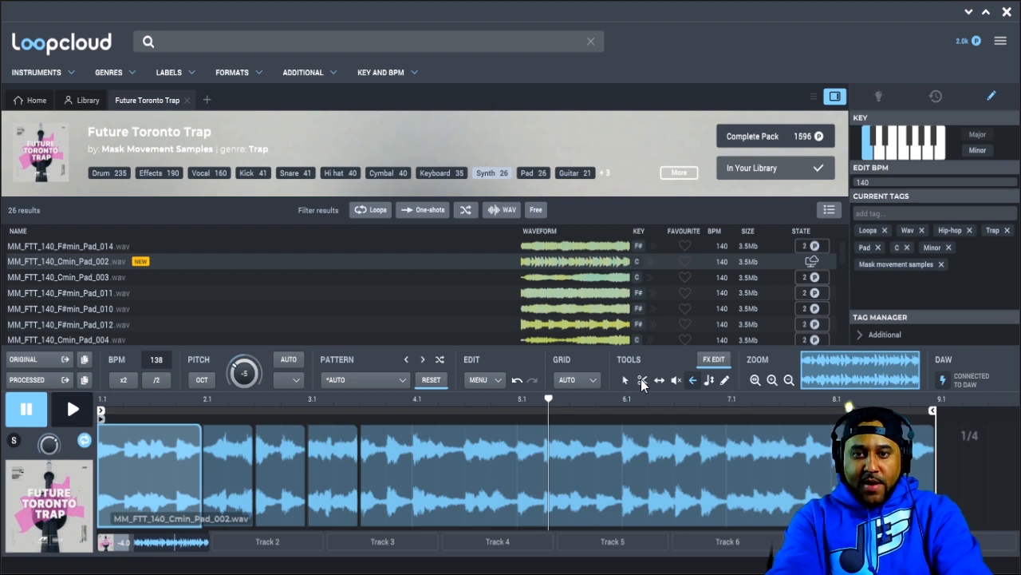
pyautogui.click(594, 435)
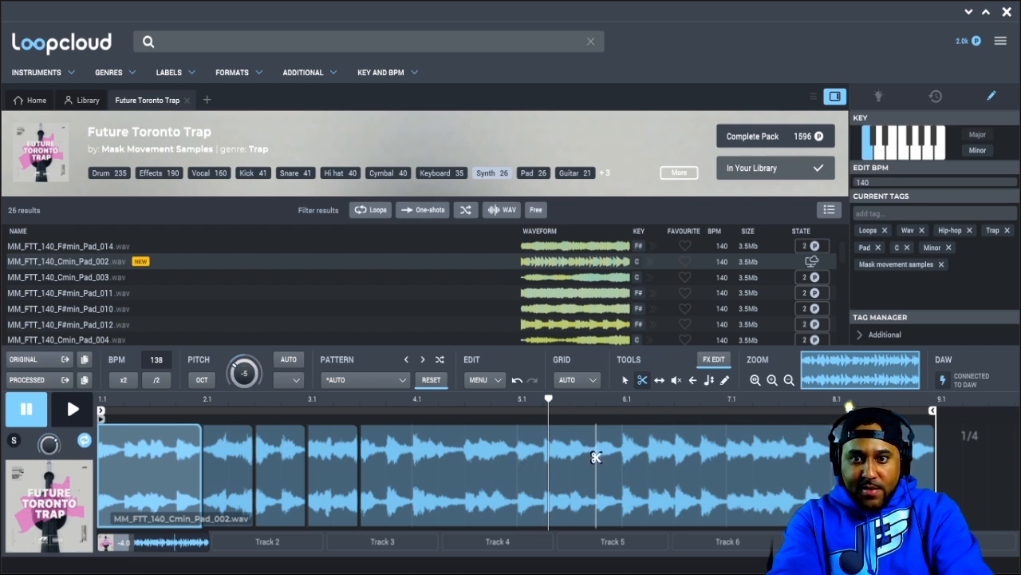
pyautogui.click(623, 439)
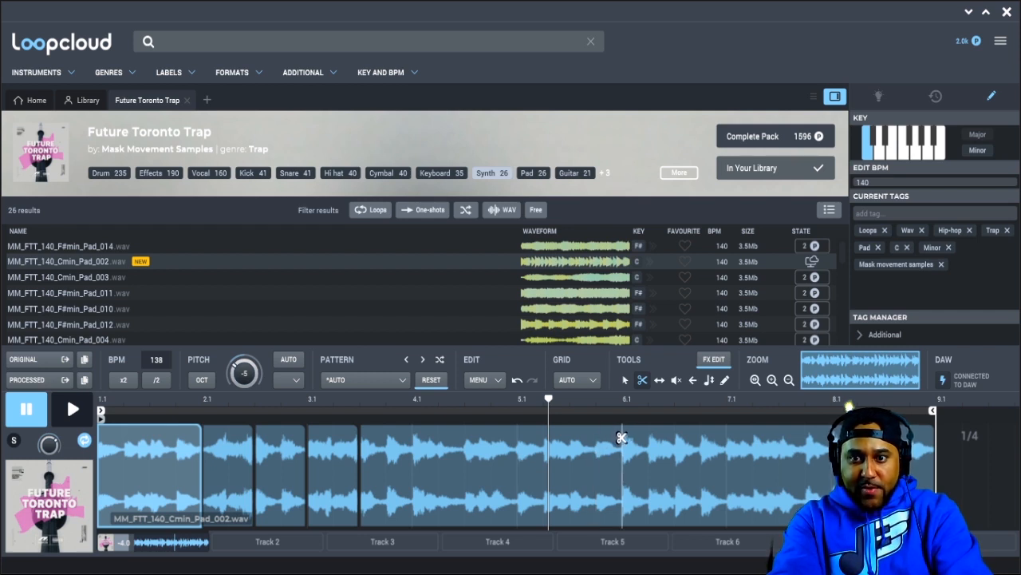
pyautogui.click(675, 442)
pyautogui.click(726, 440)
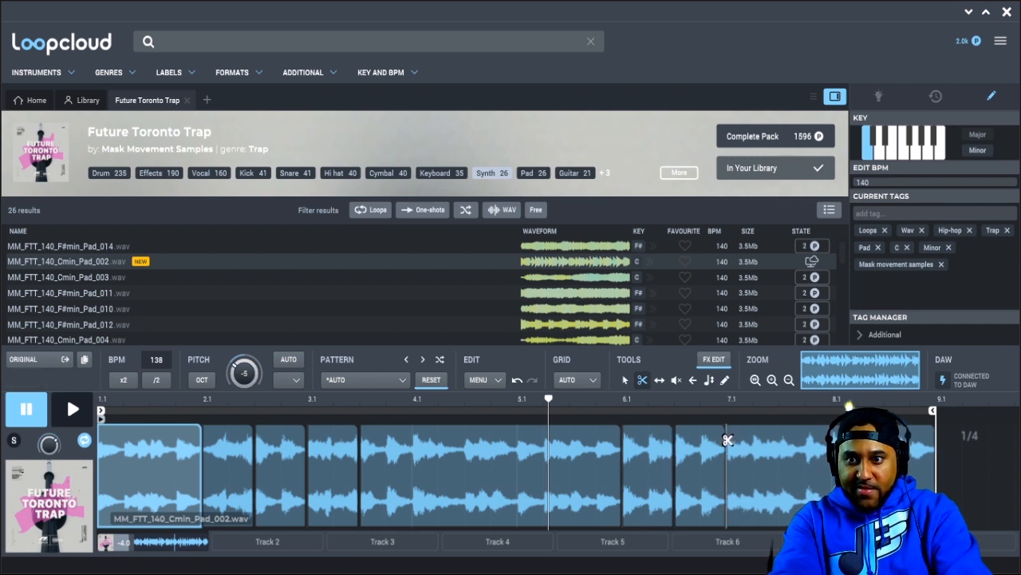
pyautogui.click(779, 439)
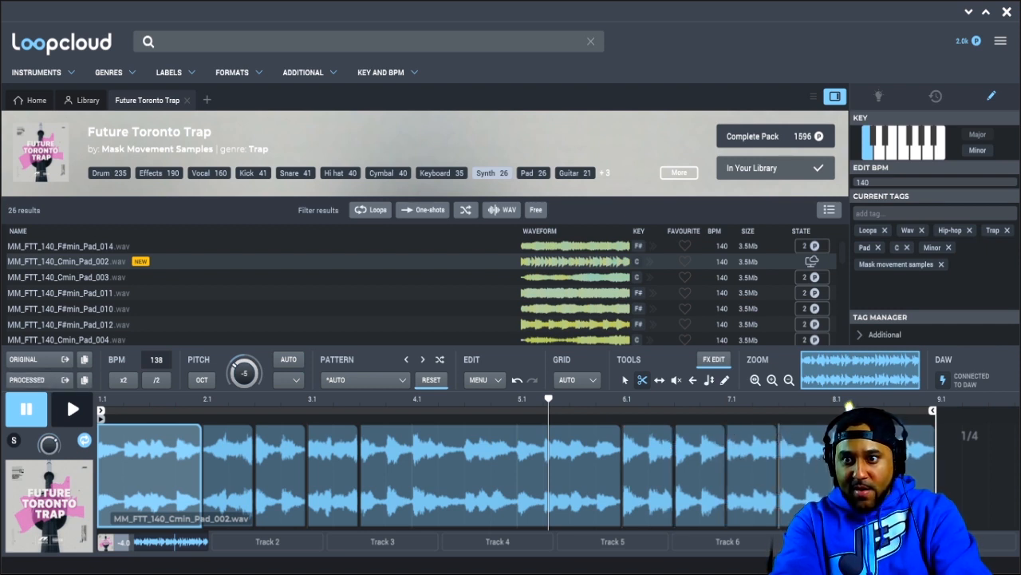
pyautogui.click(830, 440)
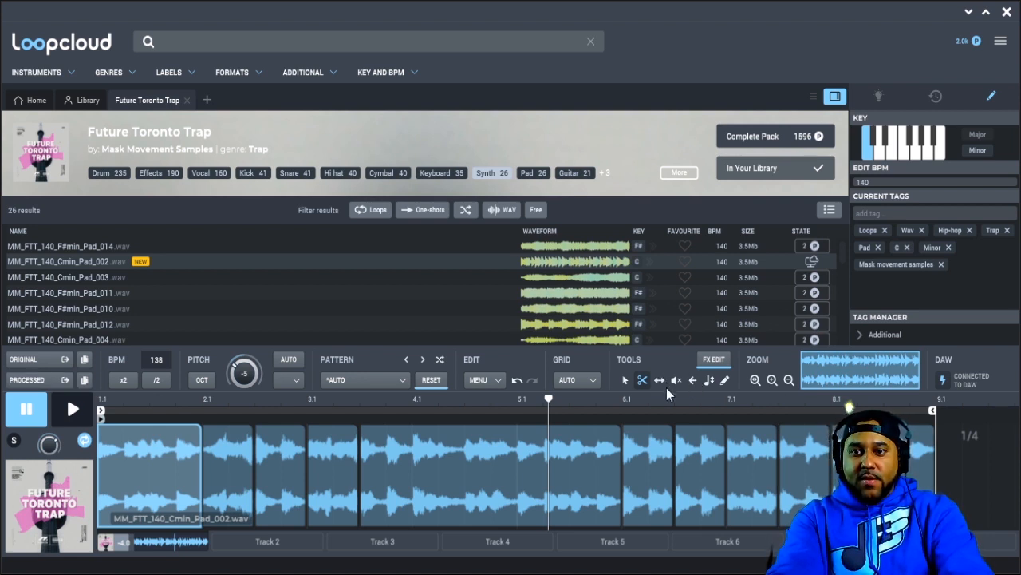
# Reverse the pad slice from 6.1 to 6.3 and play back the edited loop
pyautogui.click(694, 381)
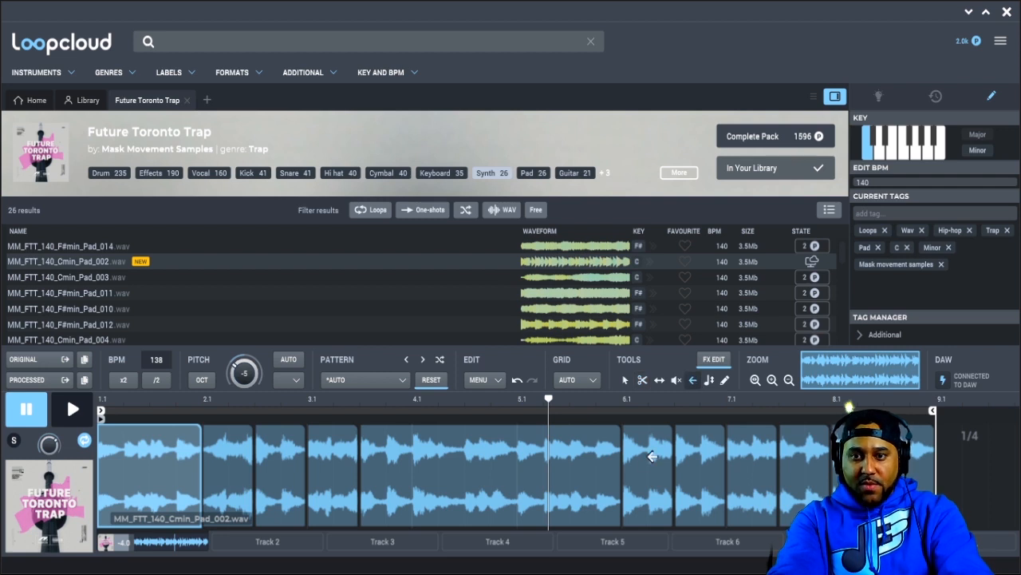
pyautogui.click(652, 456)
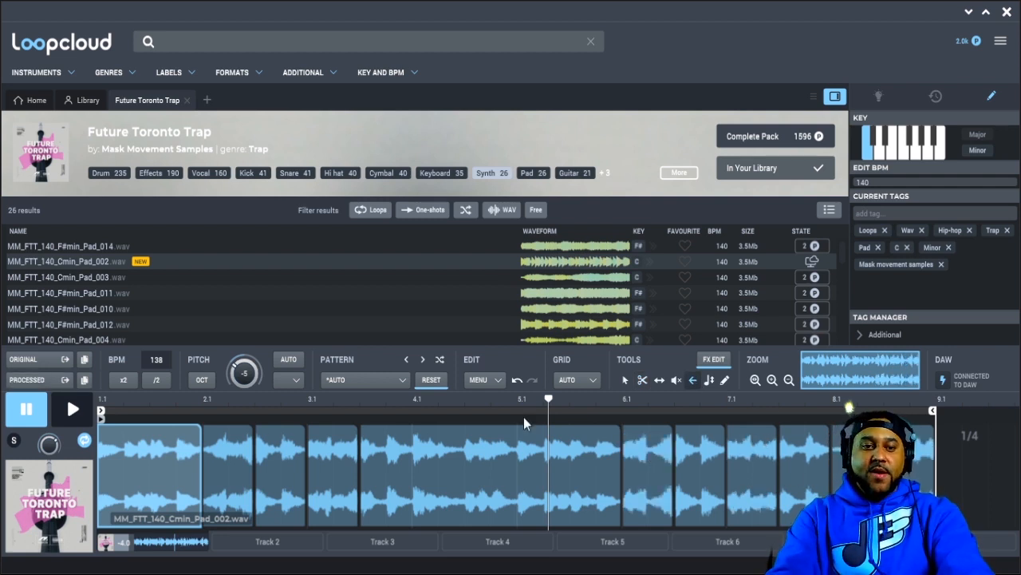
pyautogui.click(74, 410)
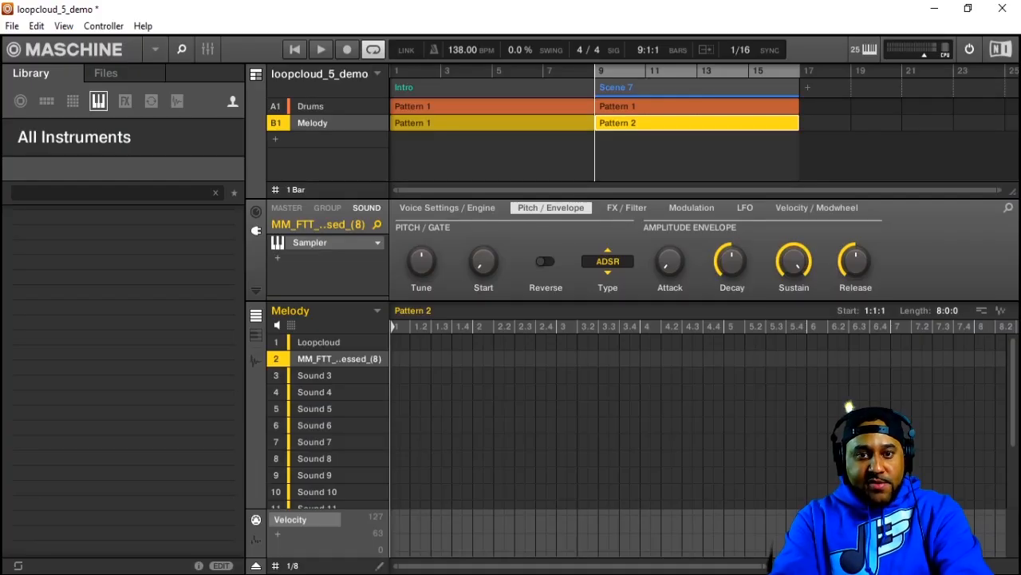
# Load the processed Loopcloud pad onto the third sound of Maschine's Melody group
pyautogui.moveTo(328, 425); pyautogui.dragTo(326, 374)
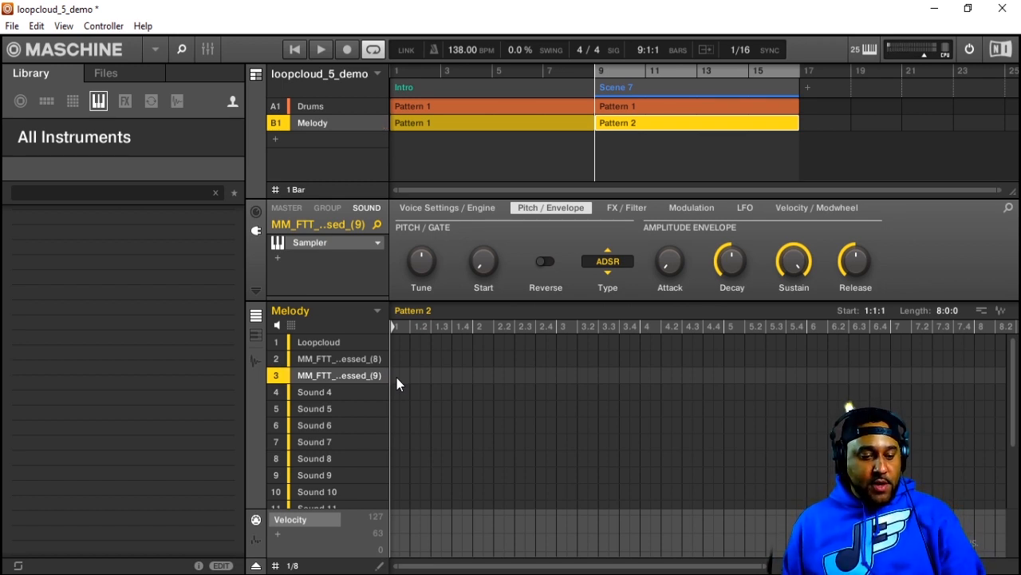
pyautogui.hotkey('ctrl', 'space')
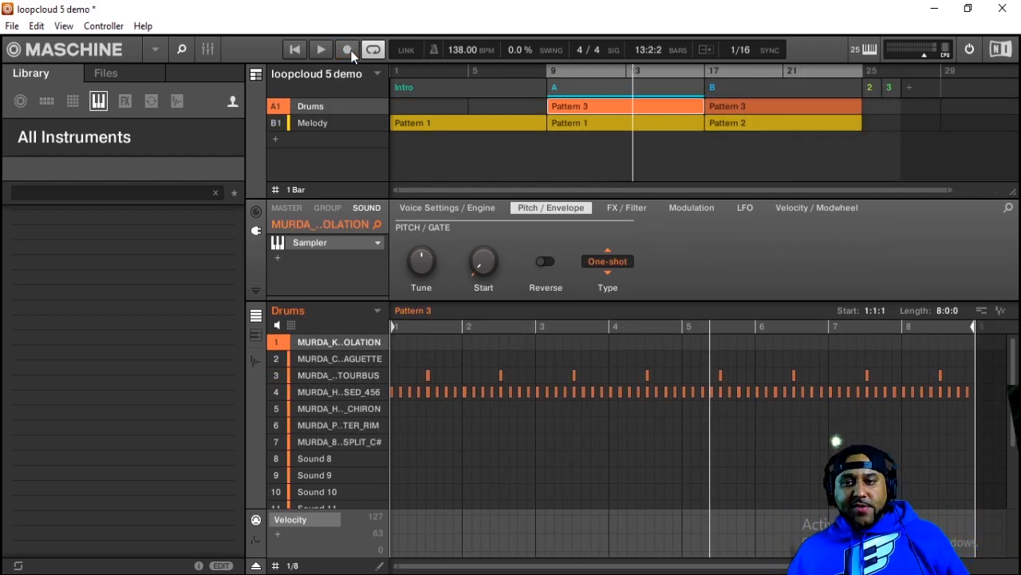
# Record a kick part on the first sound across Drums Pattern 3 and quantize the hits
pyautogui.click(348, 50)
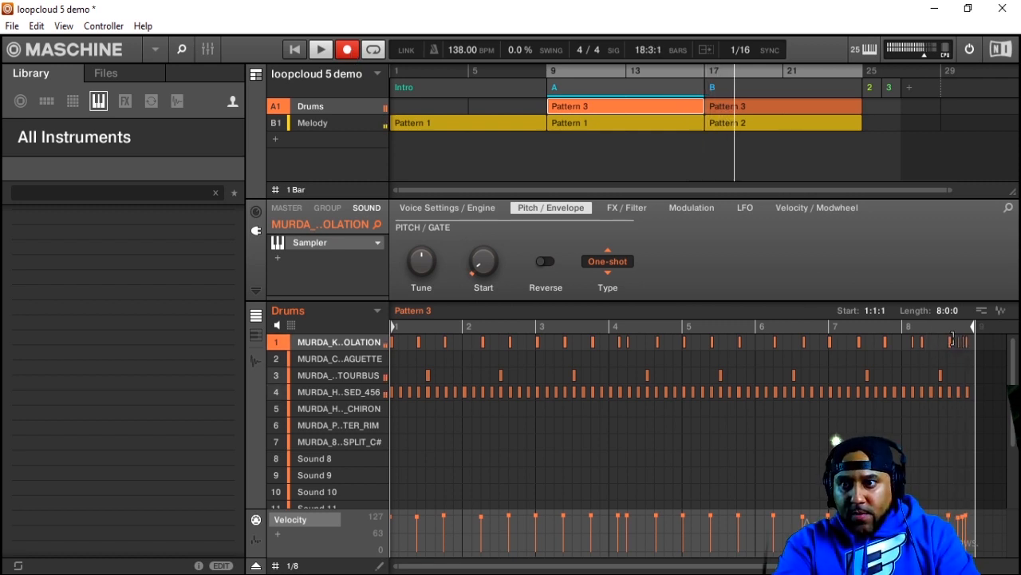
pyautogui.click(955, 357)
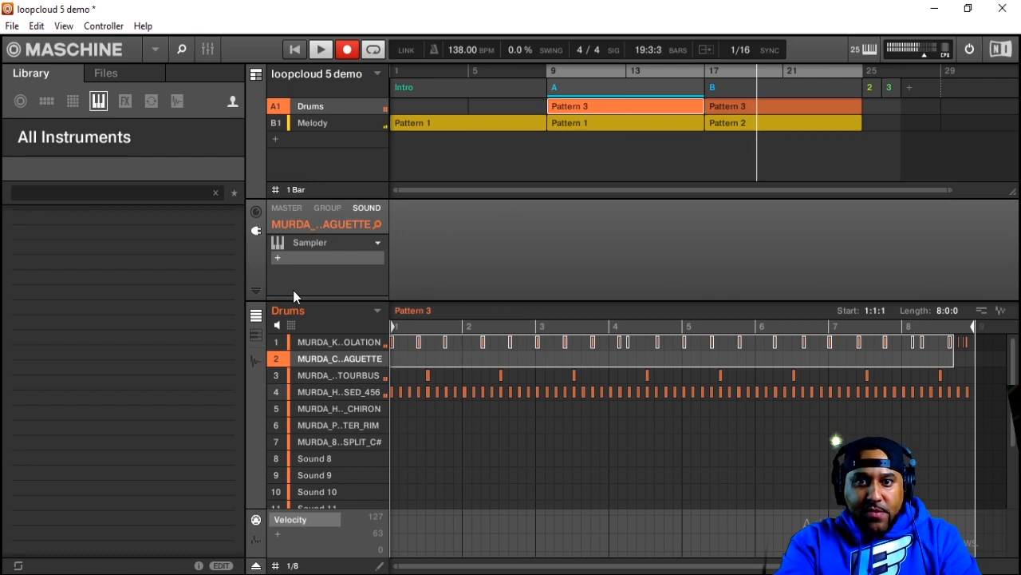
pyautogui.rightClick(468, 344)
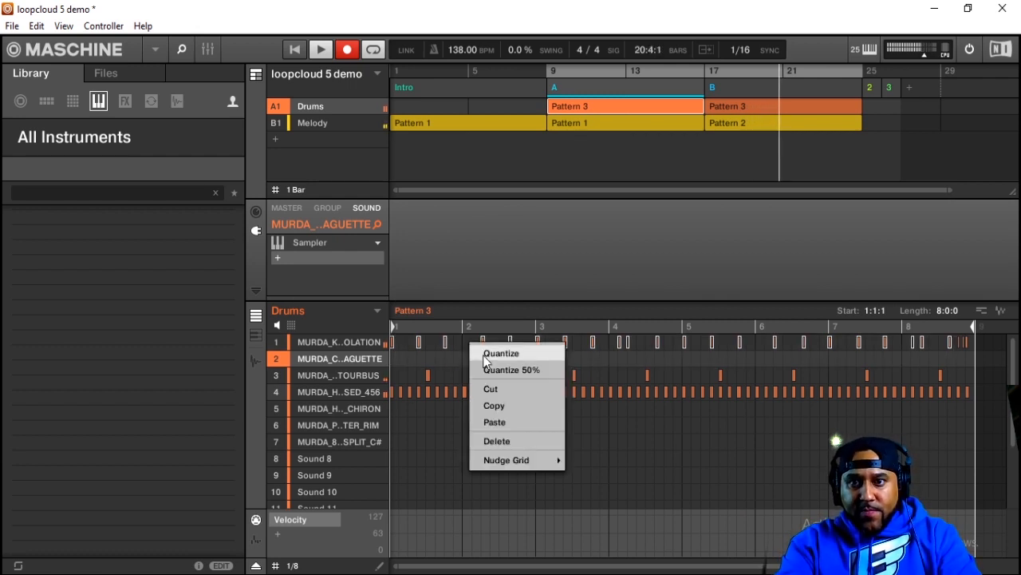
pyautogui.click(483, 355)
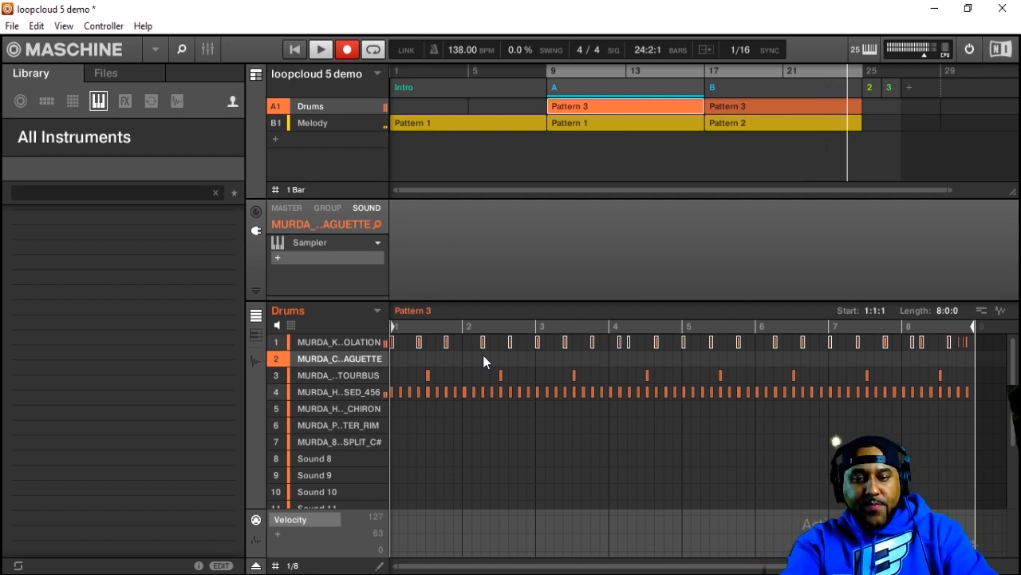
# Record four hits on the fifth drum sound (CHIRON) in Pattern 3, select them all and quantize them 50%
pyautogui.press('space')
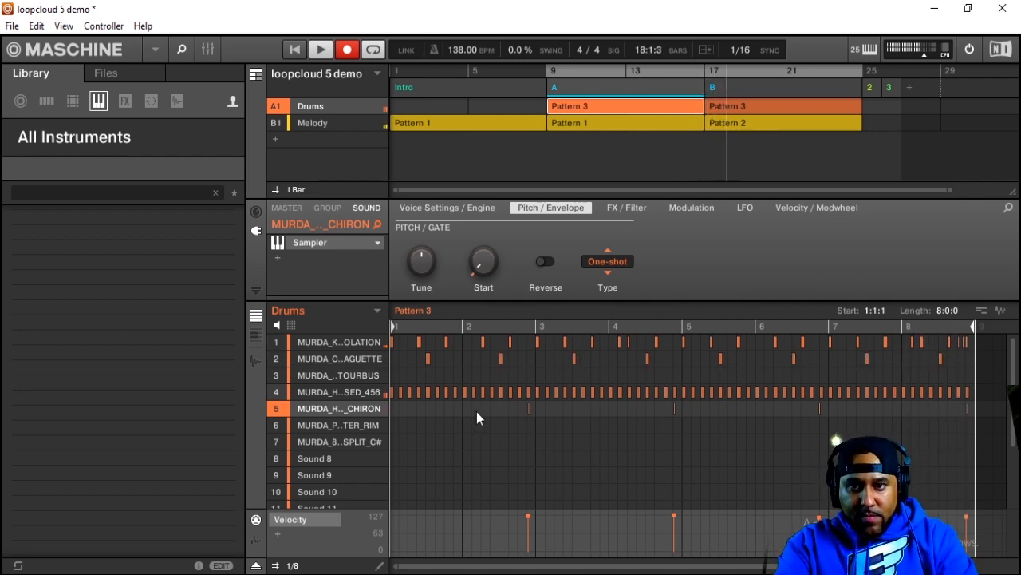
pyautogui.moveTo(477, 411); pyautogui.dragTo(728, 431)
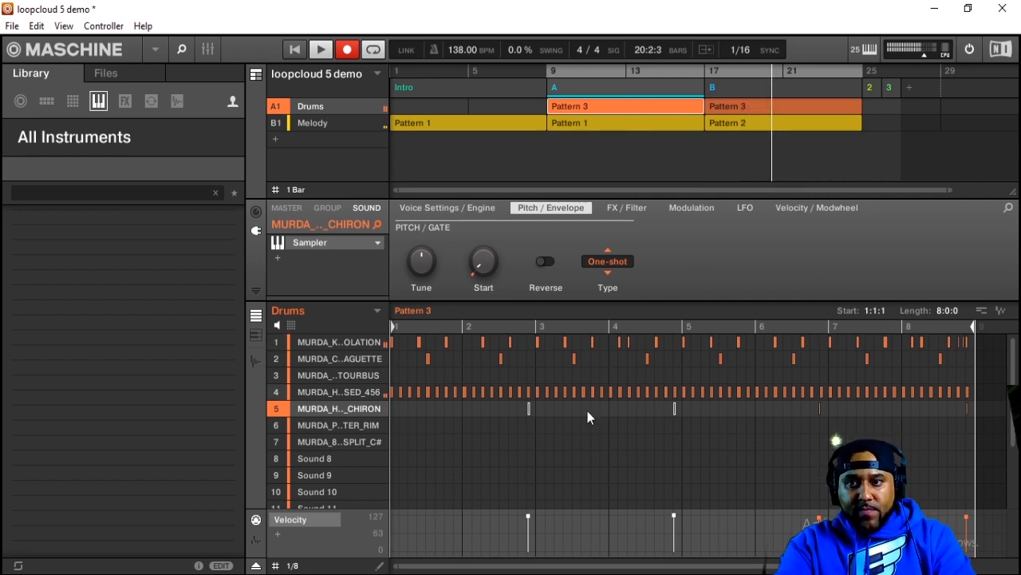
pyautogui.moveTo(516, 411); pyautogui.dragTo(997, 424)
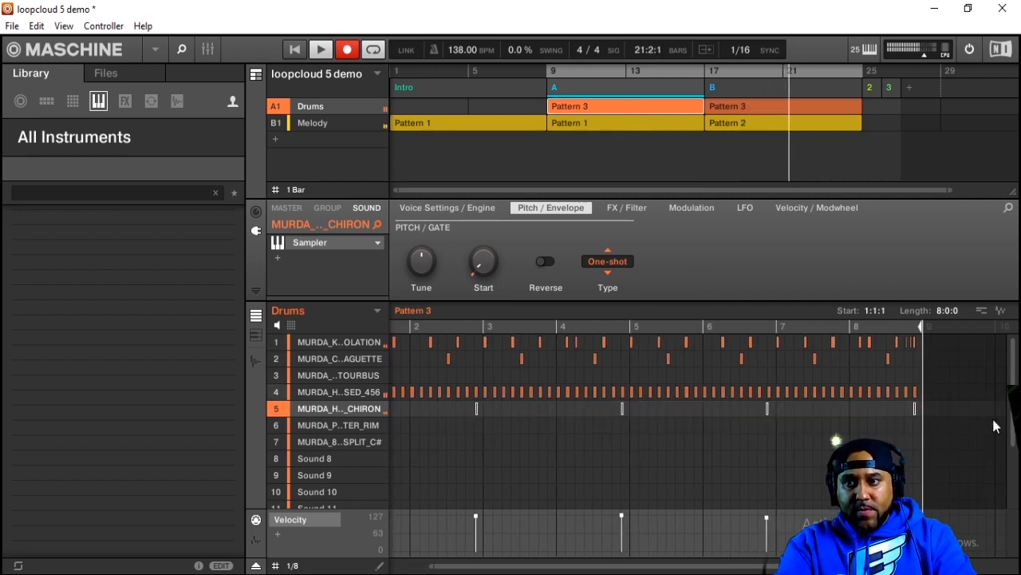
pyautogui.rightClick(899, 414)
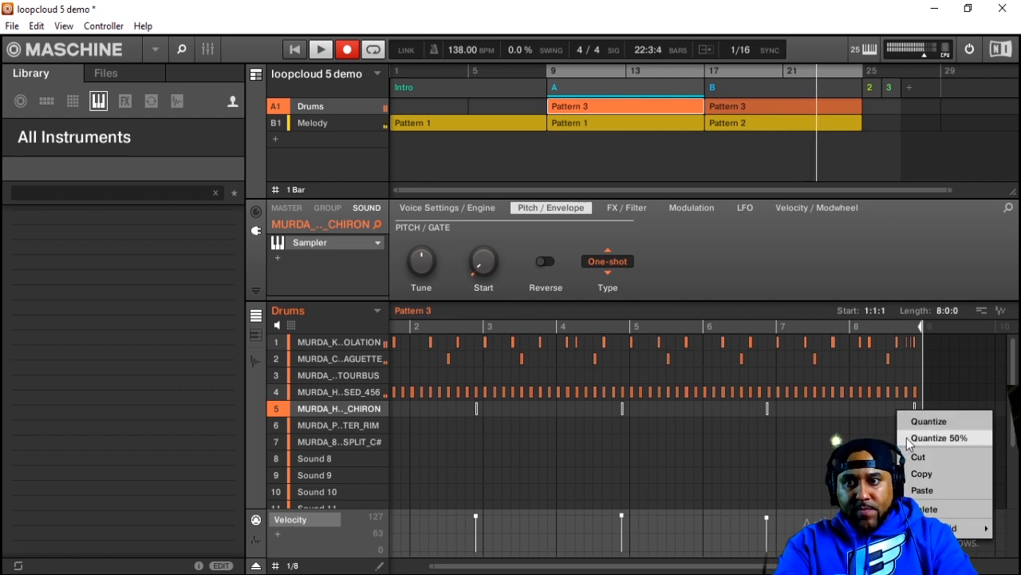
pyautogui.click(909, 443)
pyautogui.click(451, 426)
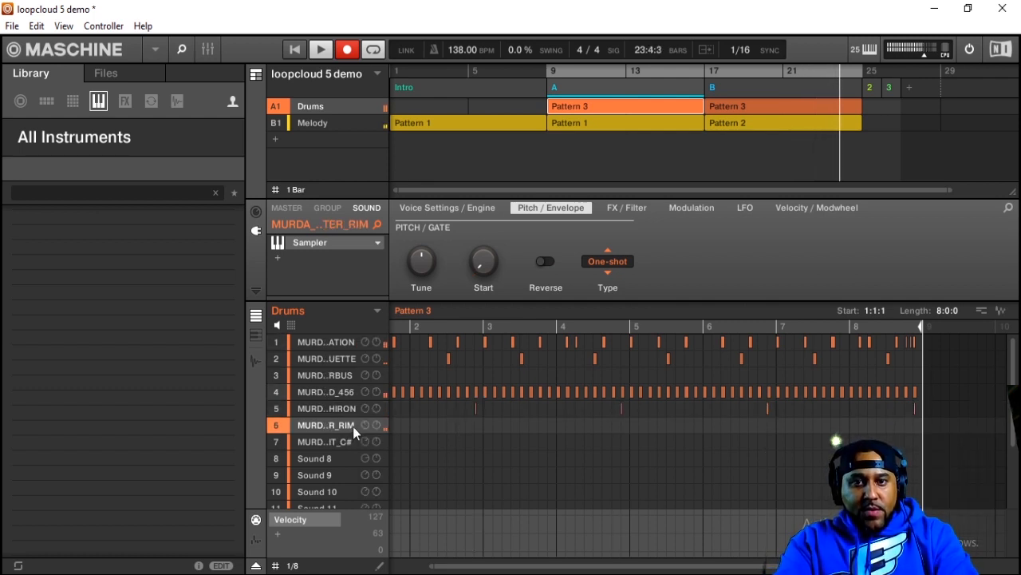
# Record a percussion rim part on the sixth drum sound in Pattern 3, select all its hits and play the pattern
pyautogui.doubleClick(353, 426)
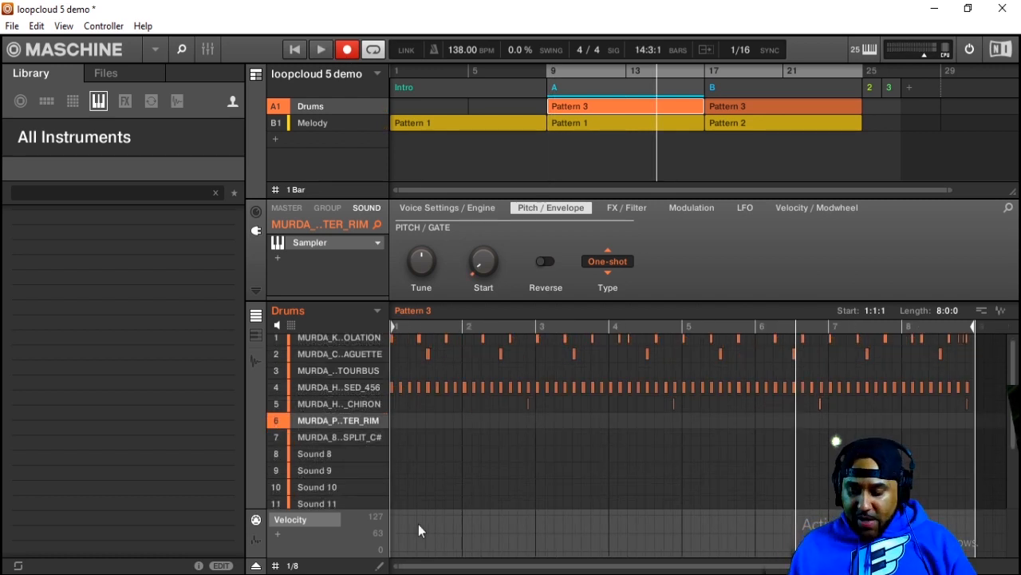
pyautogui.press('space')
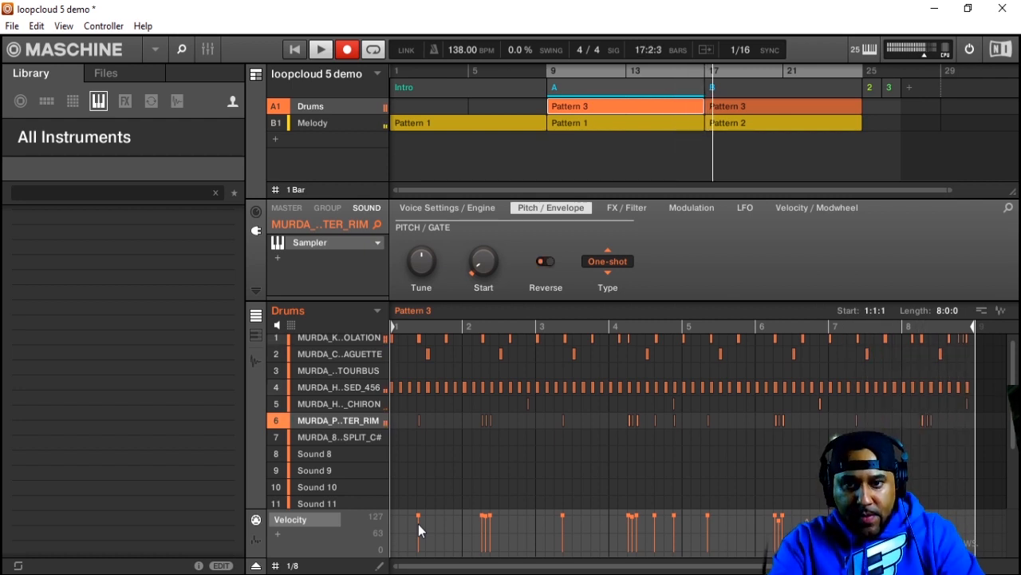
pyautogui.press('space')
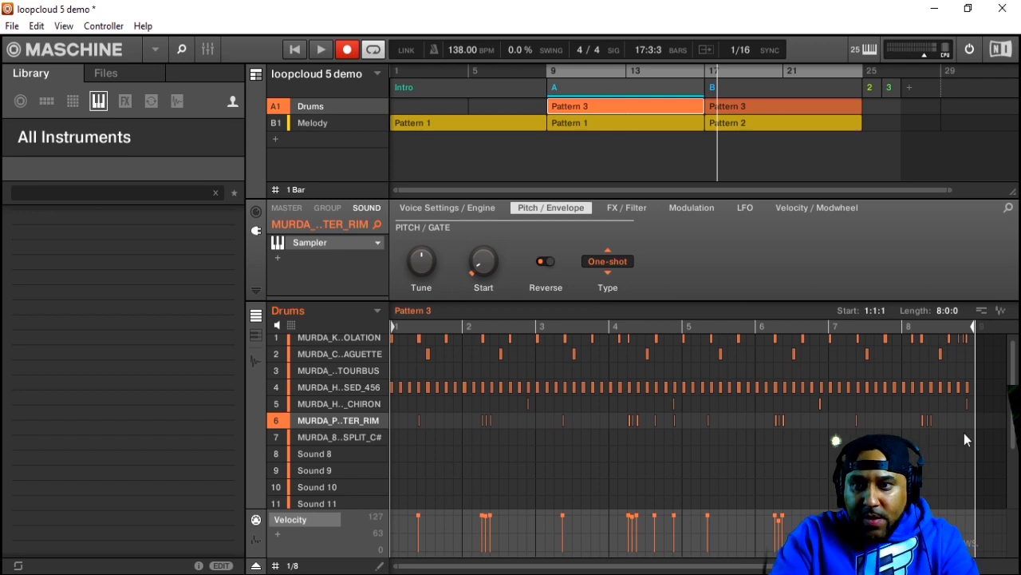
pyautogui.moveTo(955, 413); pyautogui.dragTo(406, 444)
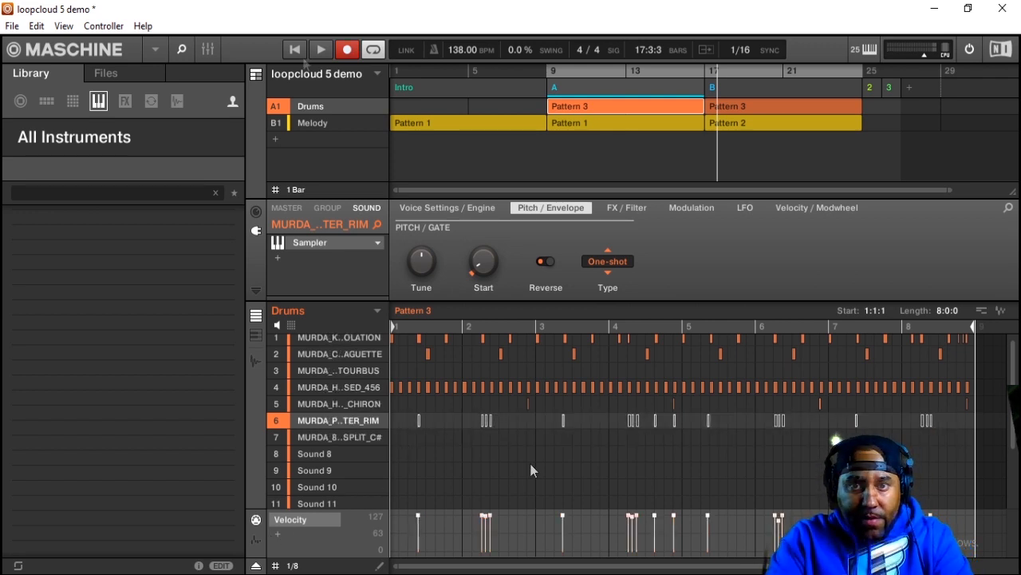
pyautogui.press('space')
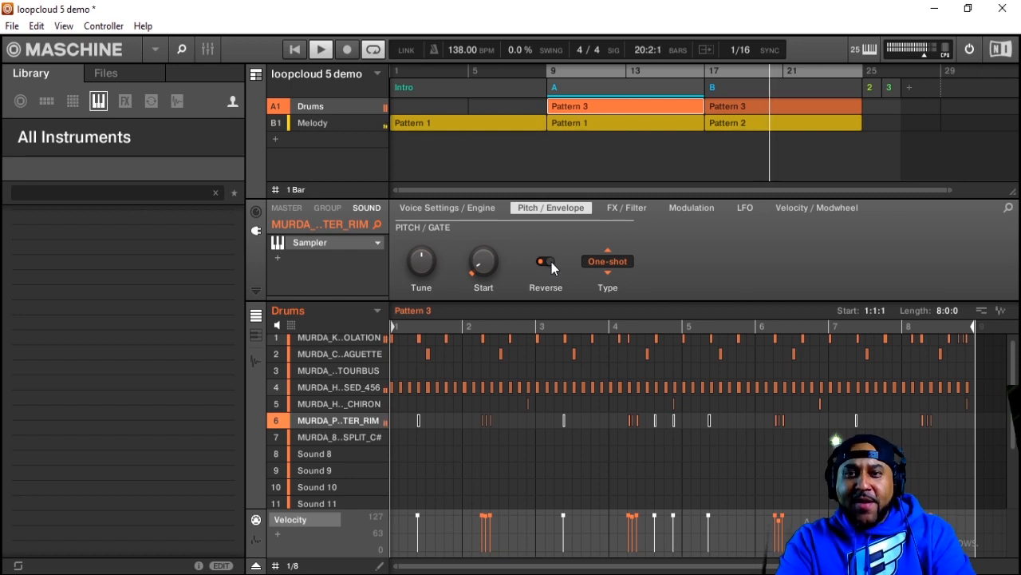
# Switch to Loopcloud, search for 808, filter to one-shots and audition FTI_F#min_Trap_Kit_808_Bass.wav
pyautogui.moveTo(362, 438)
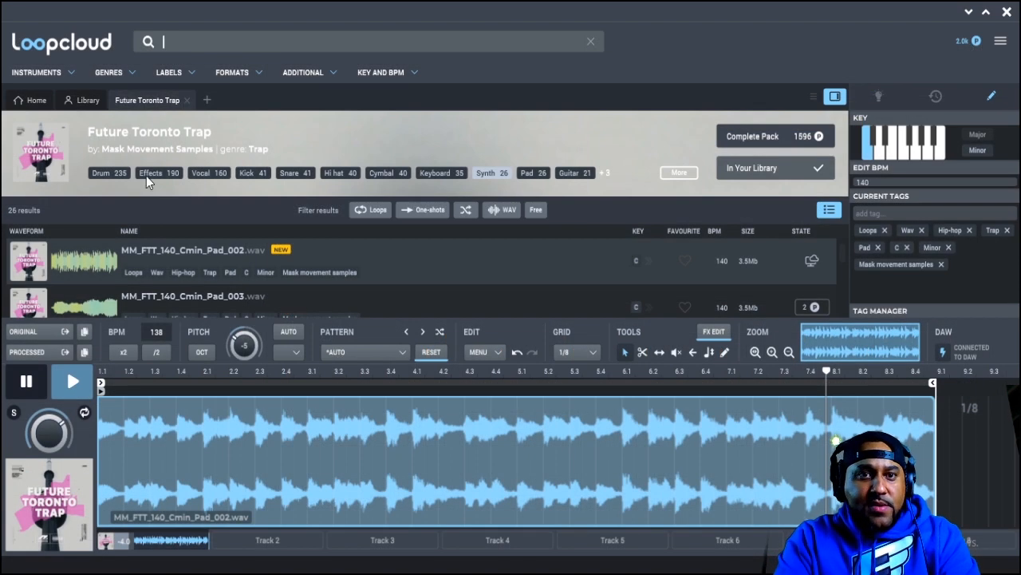
pyautogui.click(183, 52)
pyautogui.write('808')
pyautogui.press('Return')
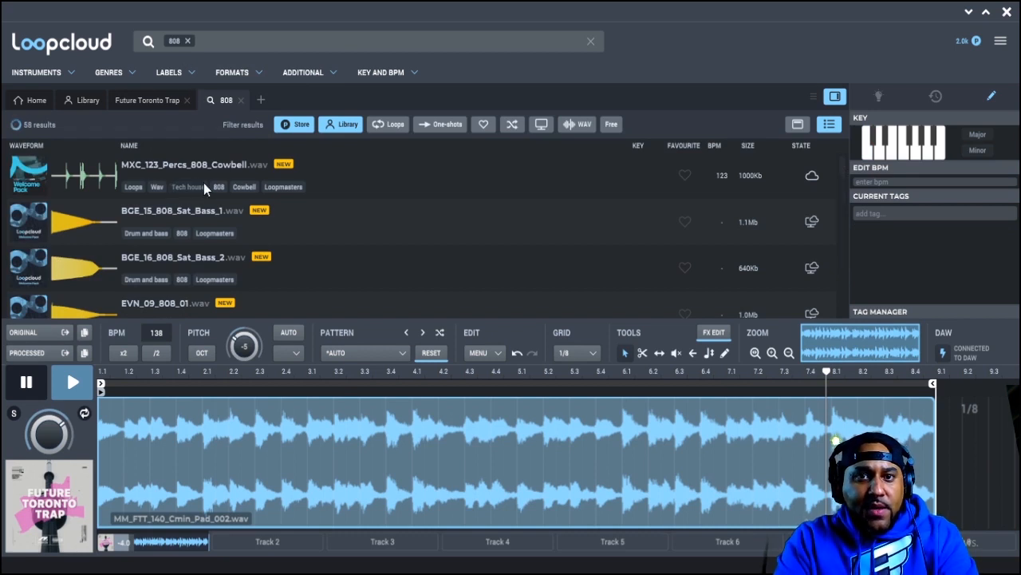
pyautogui.click(439, 124)
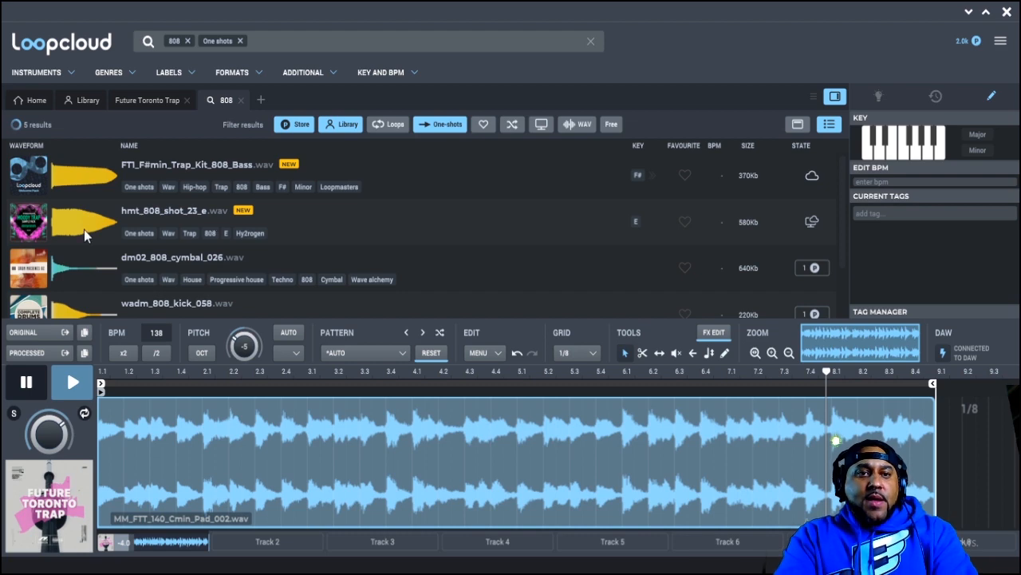
pyautogui.click(94, 180)
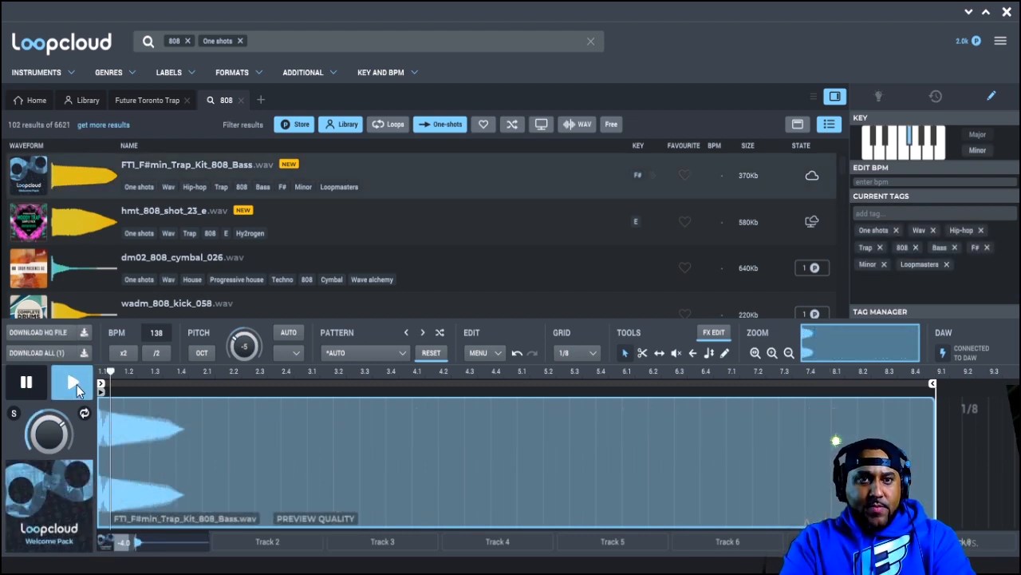
# Audition the next 808 one-shots, settle on hmt_808_shot_23_e.wav, and show Drums Pattern 3's notes in Maschine
pyautogui.click(77, 385)
pyautogui.press('Down')
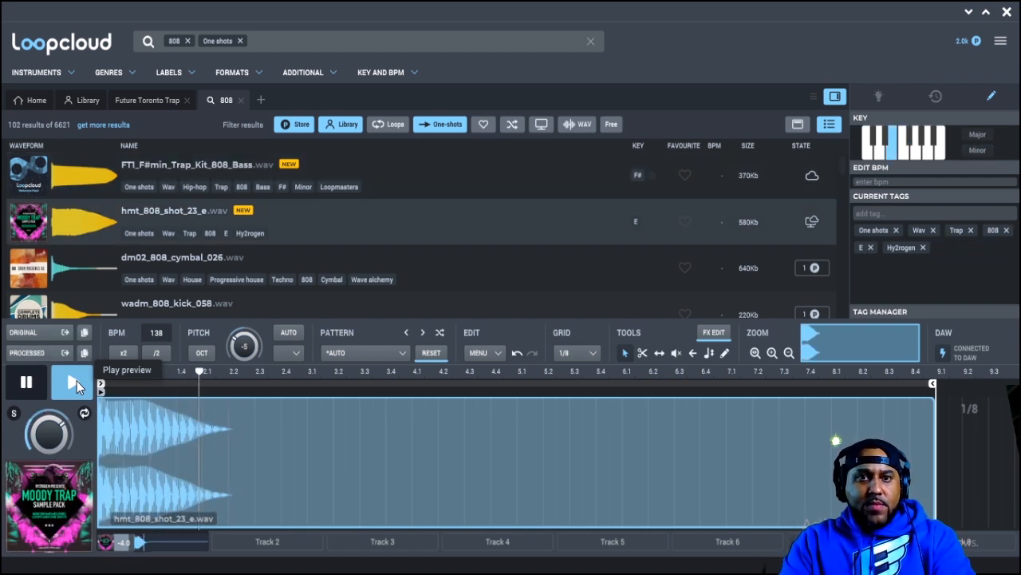
pyautogui.press('Down')
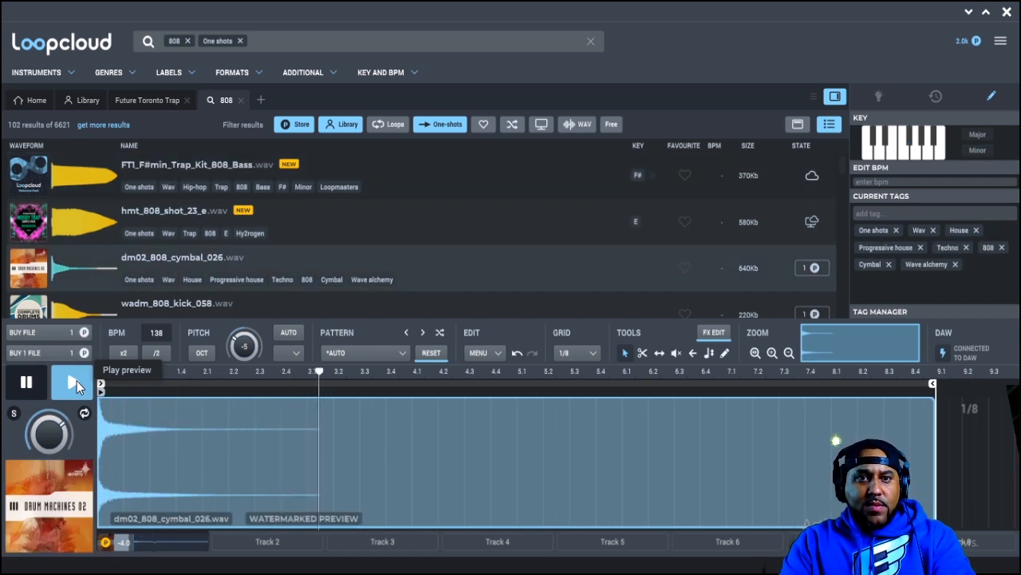
pyautogui.press('Up')
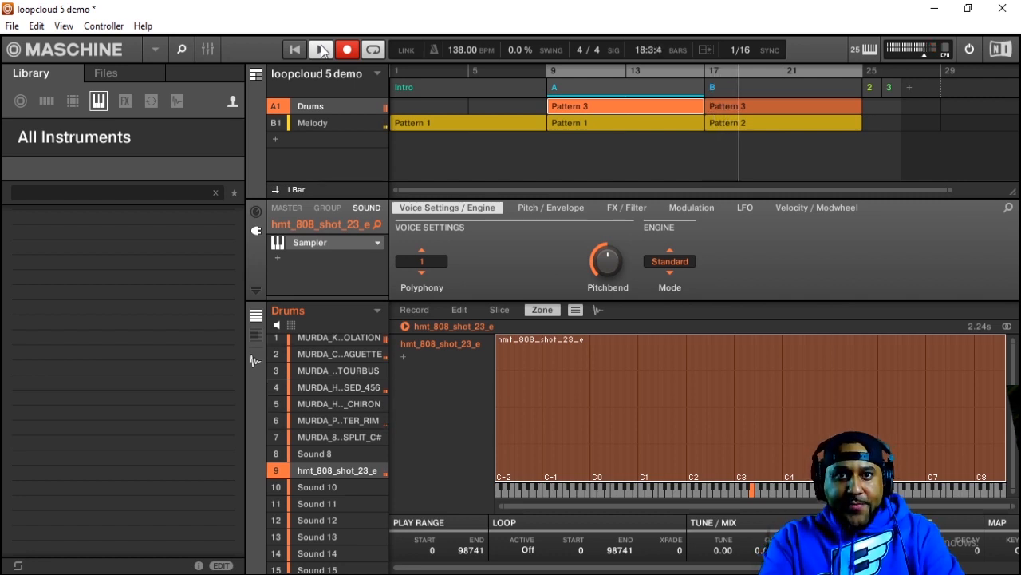
pyautogui.click(254, 363)
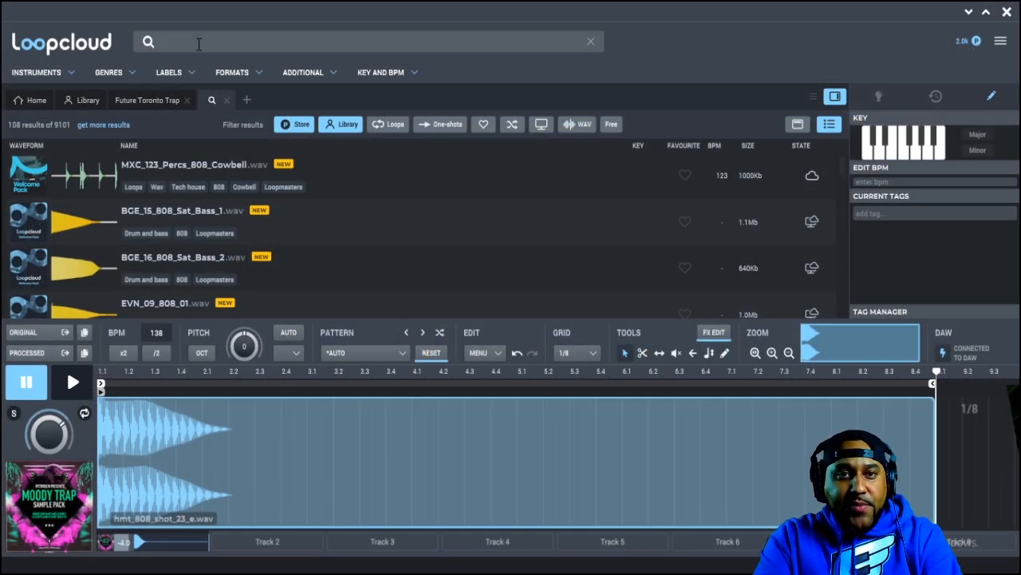
# Search Loopcloud for flute and load FCH_95_C_Glitchy_Flute.wav into the sample editor
pyautogui.write('flute')
pyautogui.press('Return')
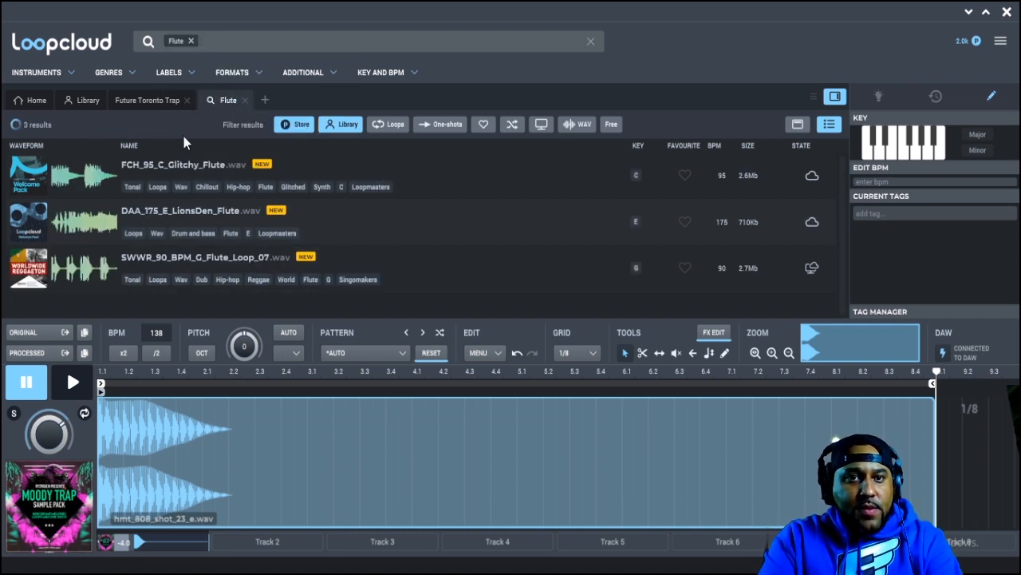
pyautogui.click(65, 175)
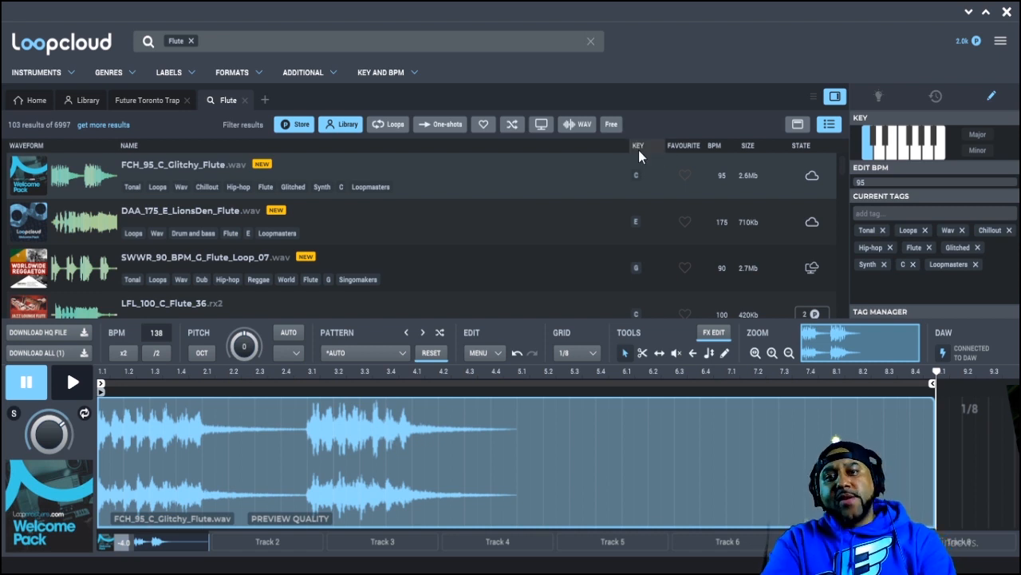
# Sort the flute results by key, browse to the F# and G samples, and filter the results to loops
pyautogui.click(637, 145)
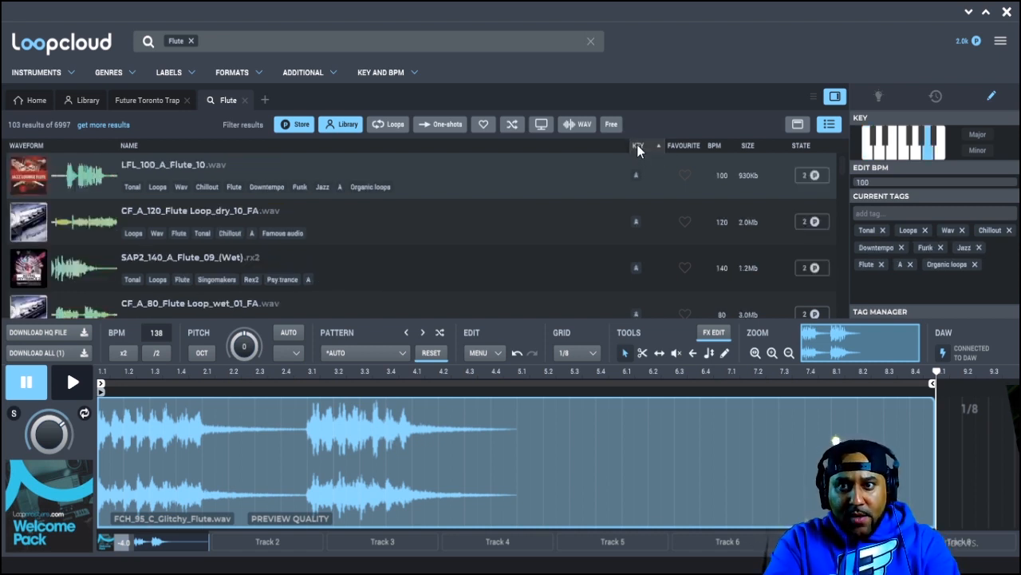
pyautogui.scroll(-10, 660, 236)
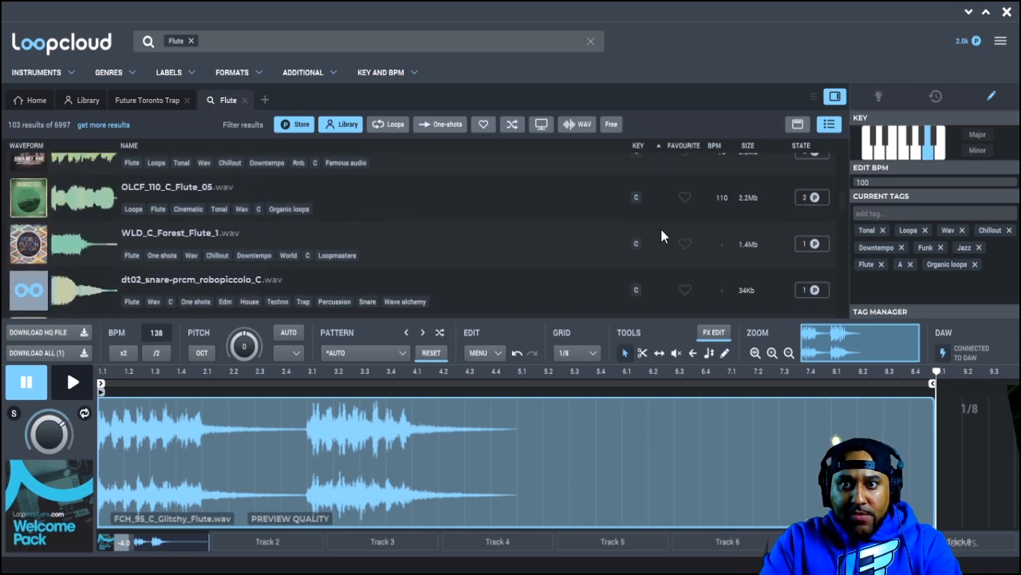
pyautogui.scroll(-8, 661, 231)
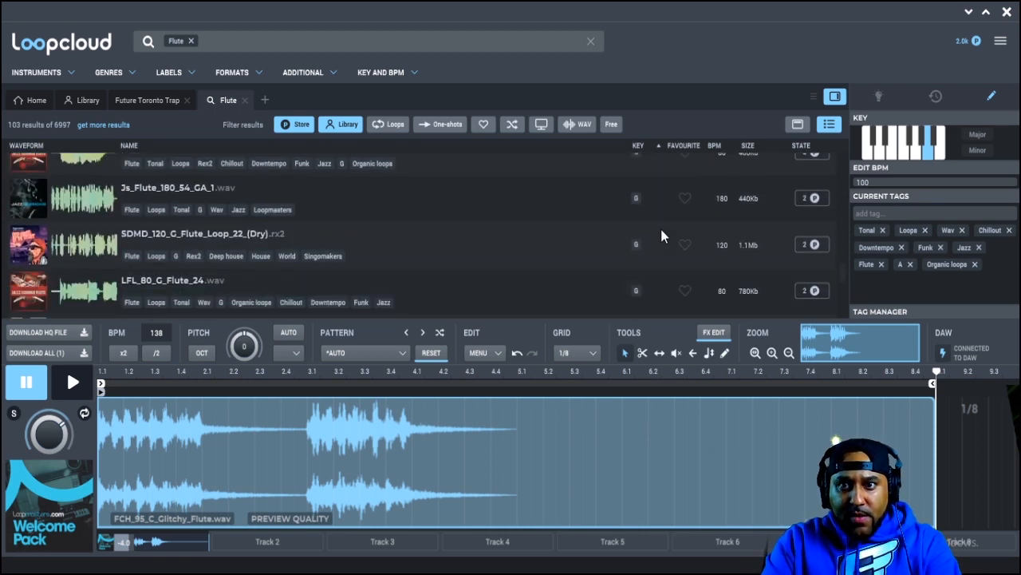
pyautogui.scroll(3, 661, 235)
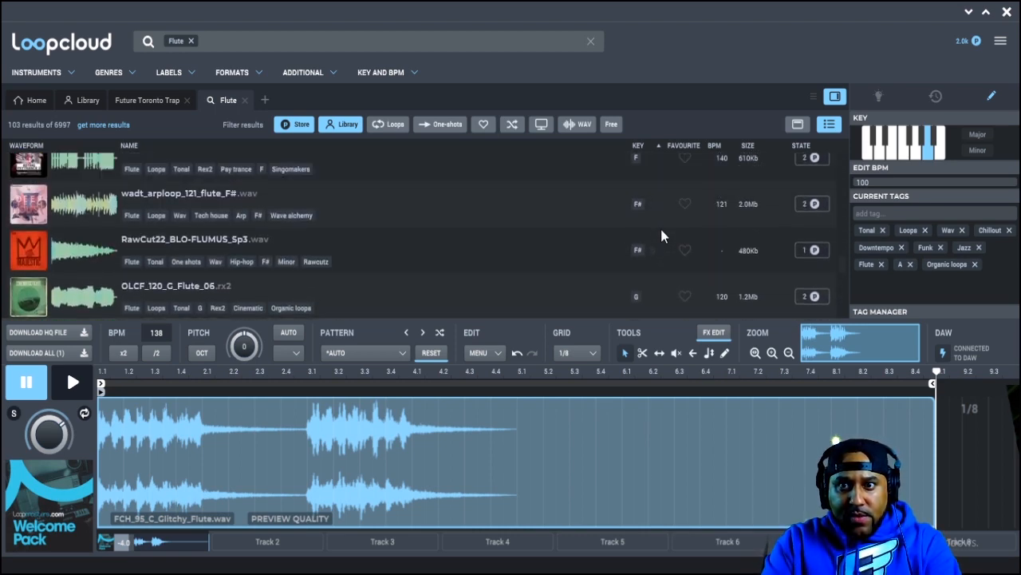
pyautogui.click(385, 125)
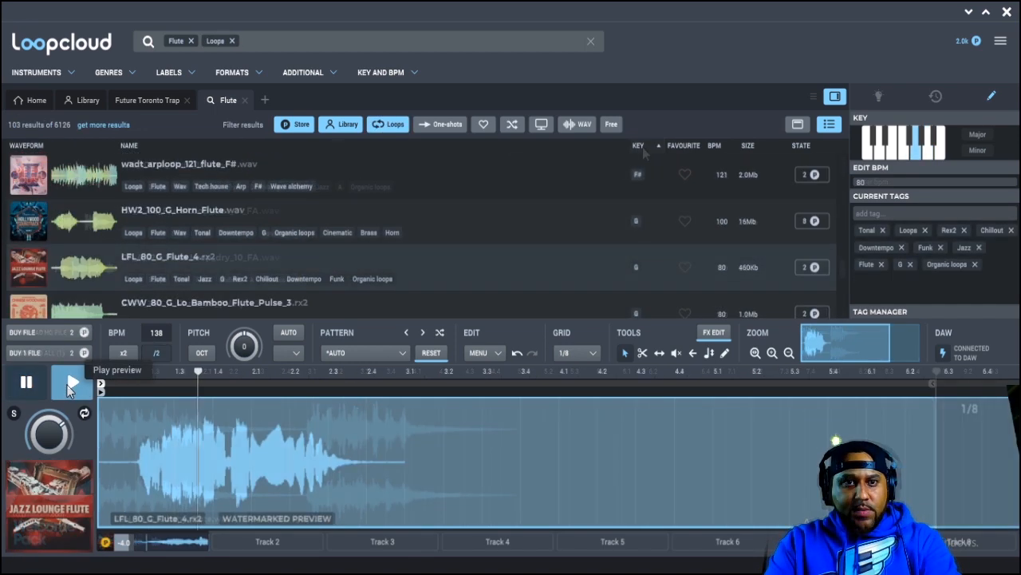
# Audition the flute loops in G one after another down to SWWR_90_BPM_G_Flute_Loop_07.wav and stop the preview
pyautogui.press('Down')
pyautogui.press('Down')
pyautogui.press('Down')
pyautogui.press('Down')
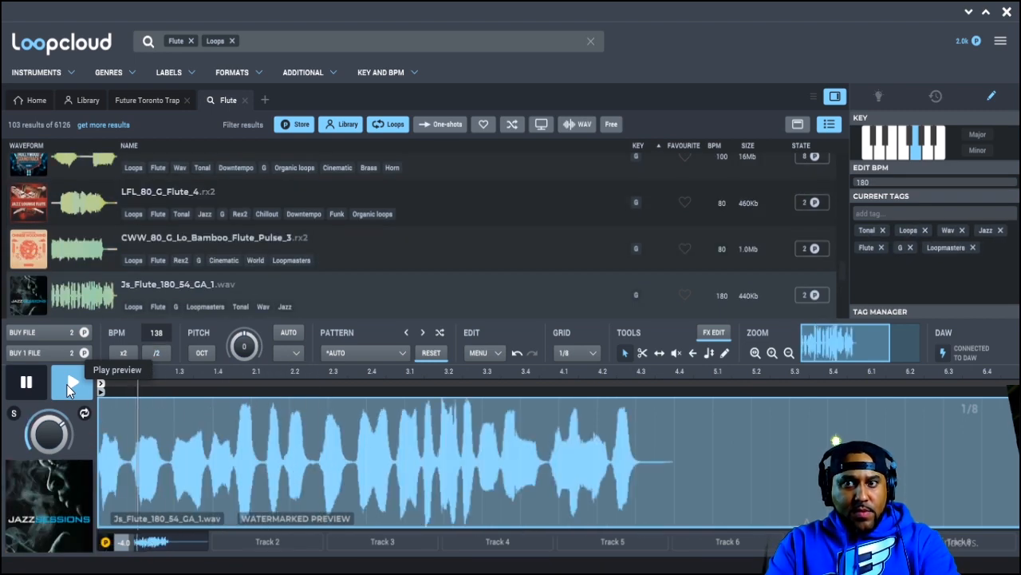
pyautogui.press('Down')
pyautogui.press('Down')
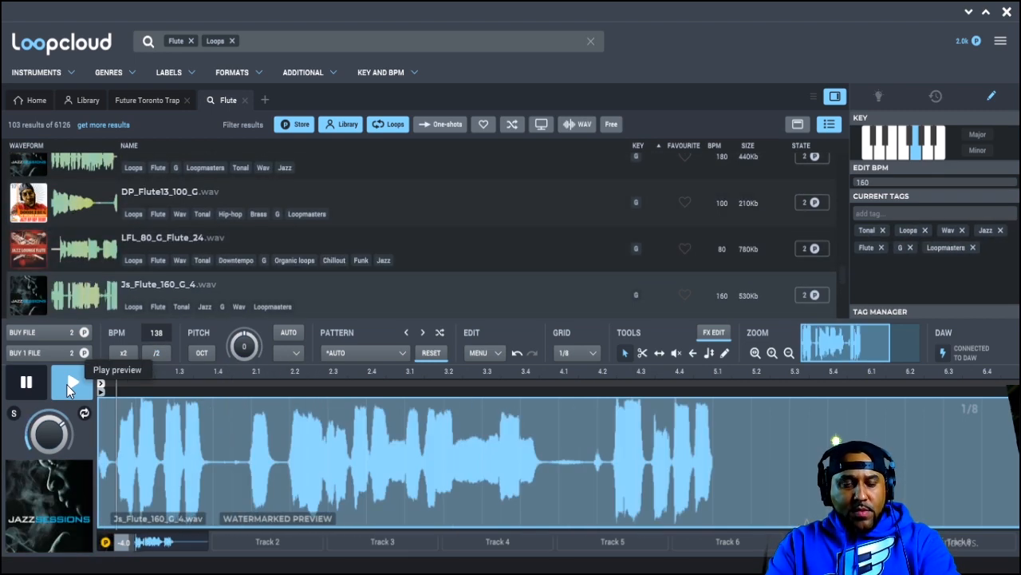
pyautogui.press('Down')
pyautogui.press('Down')
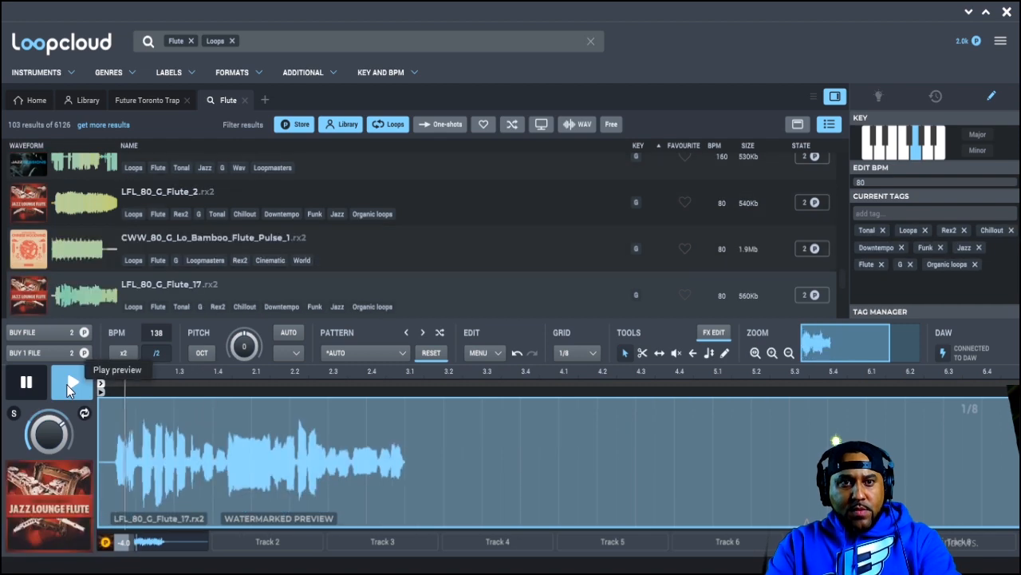
pyautogui.press('Down')
pyautogui.press('Down')
pyautogui.press('Down')
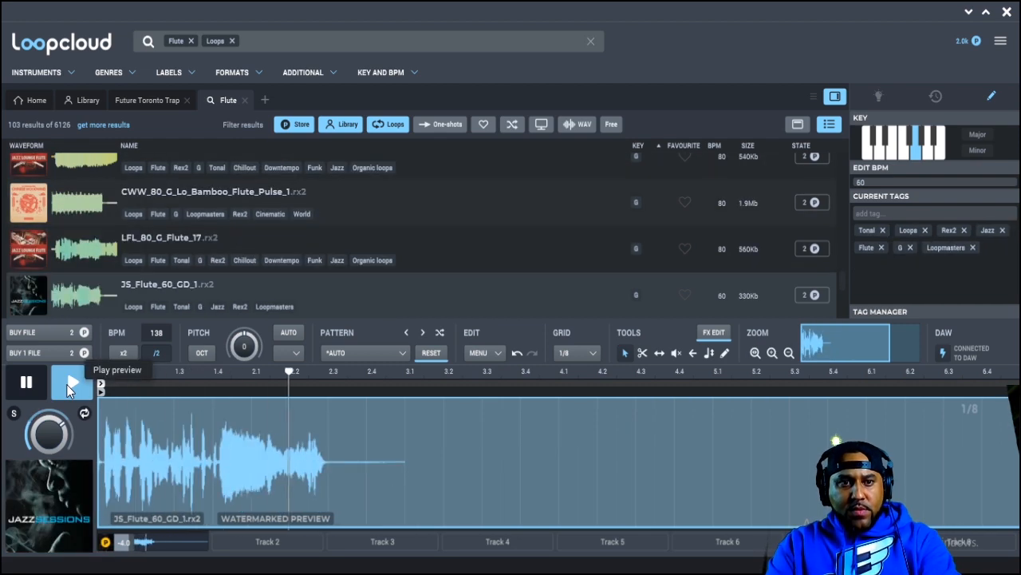
pyautogui.press('Down')
pyautogui.press('Down')
pyautogui.press('Down')
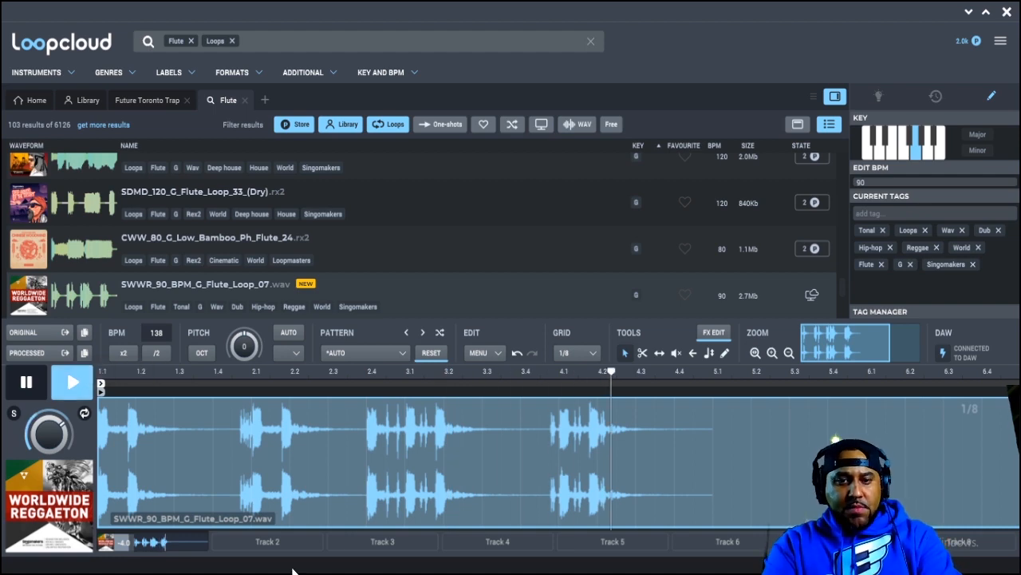
pyautogui.press('space')
# Check the Maschine project, return to Loopcloud, preview the selected flute loop and raise its pitch to 3 semitones
pyautogui.moveTo(311, 573)
pyautogui.click(327, 536)
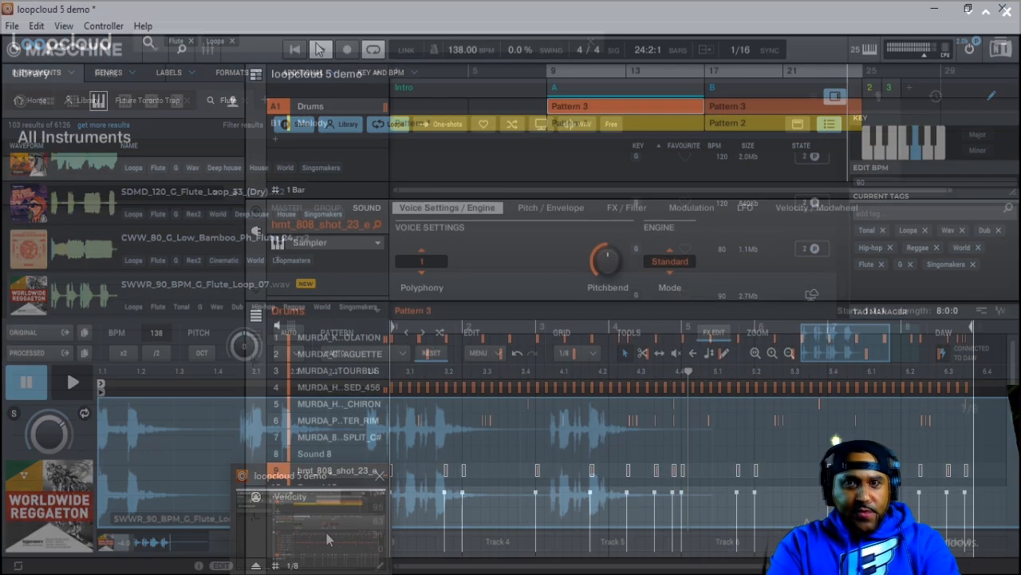
pyautogui.click(227, 573)
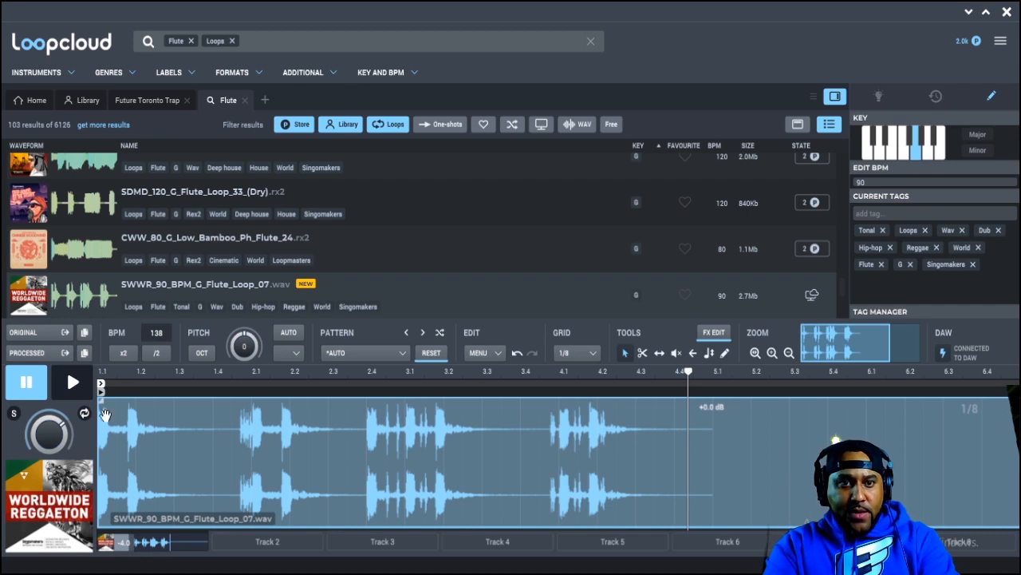
pyautogui.click(72, 382)
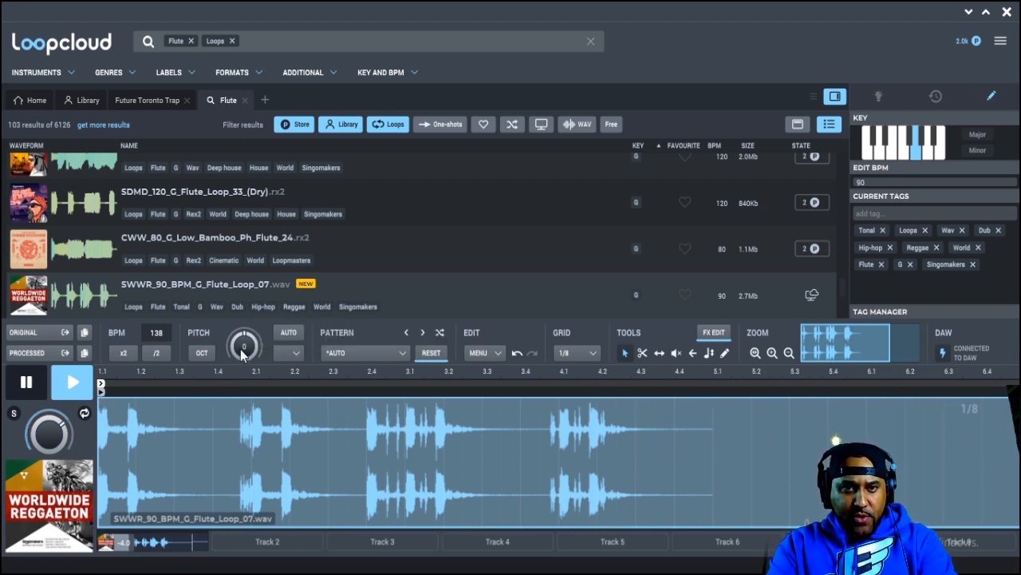
pyautogui.moveTo(242, 352); pyautogui.dragTo(240, 346)
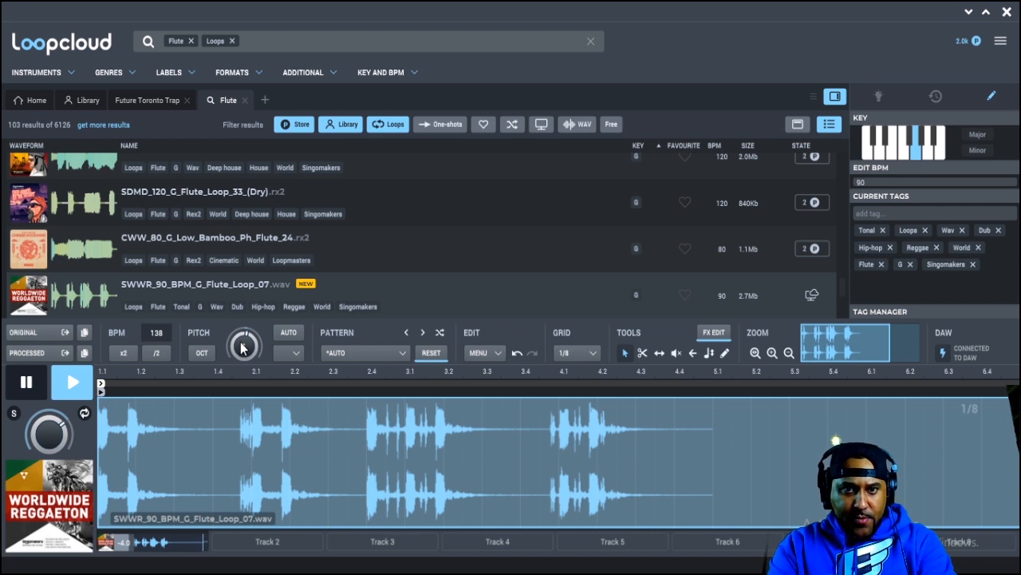
pyautogui.moveTo(243, 345); pyautogui.dragTo(245, 338)
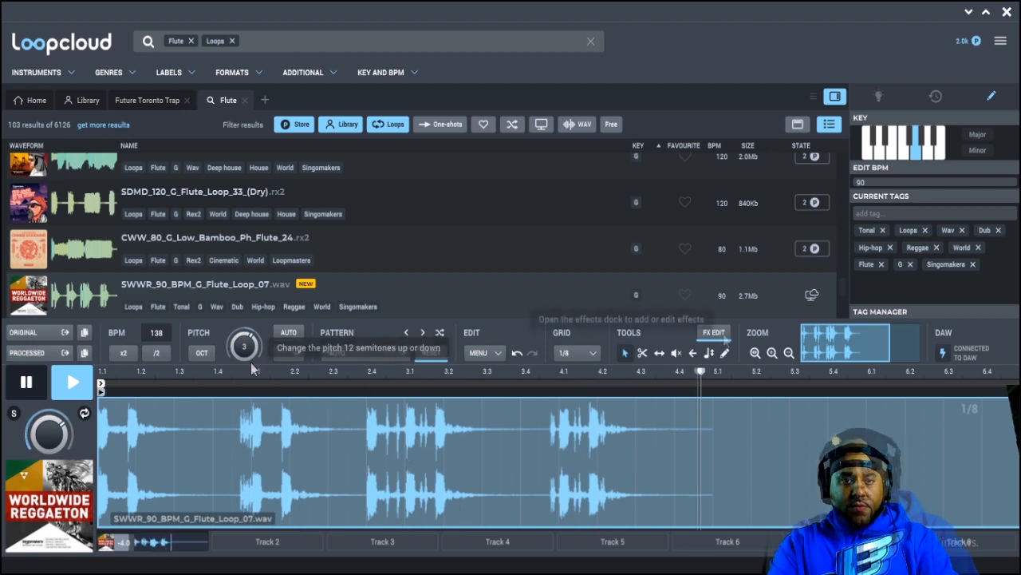
# Replace the flute loop's Dark filter effect with a Panner using the moving preset 8 bar smooth loop
pyautogui.click(715, 333)
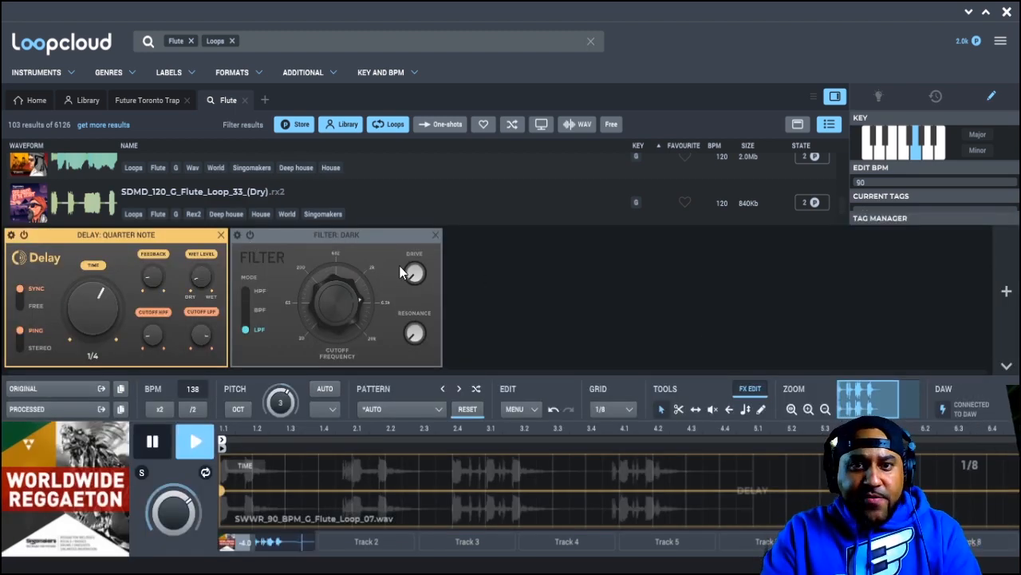
pyautogui.click(435, 235)
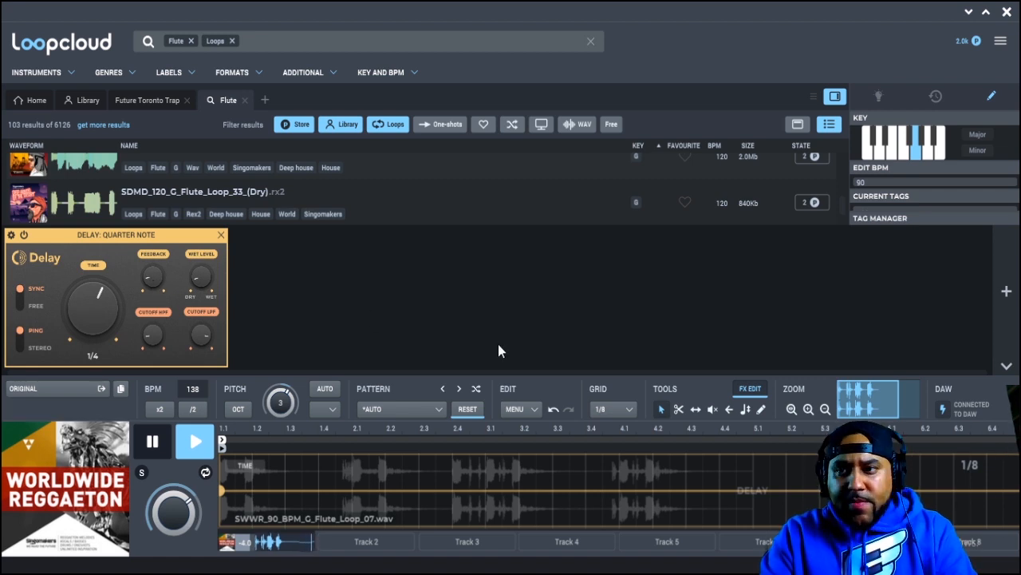
pyautogui.click(1006, 291)
pyautogui.moveTo(993, 375)
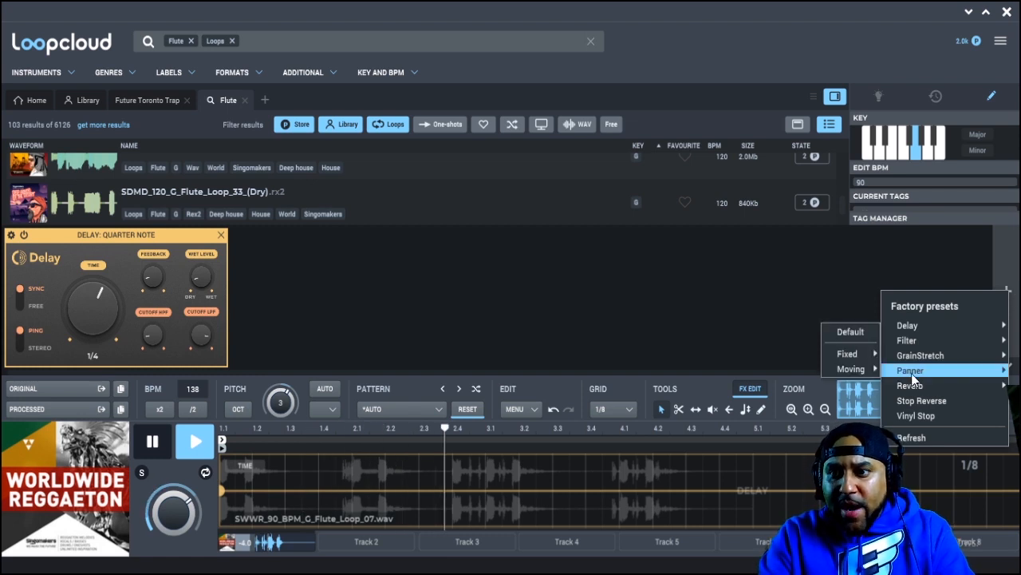
pyautogui.moveTo(859, 370)
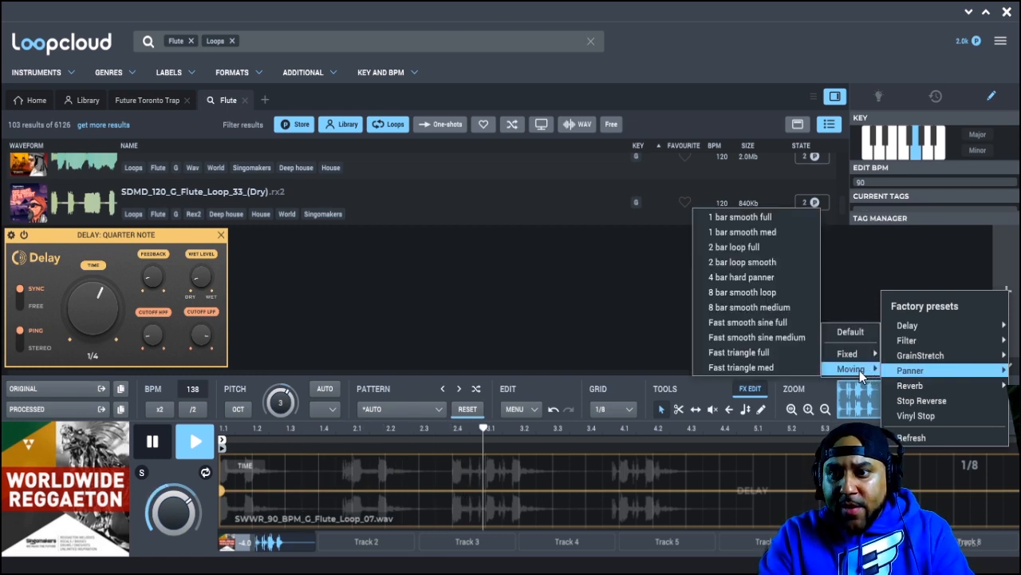
pyautogui.click(760, 296)
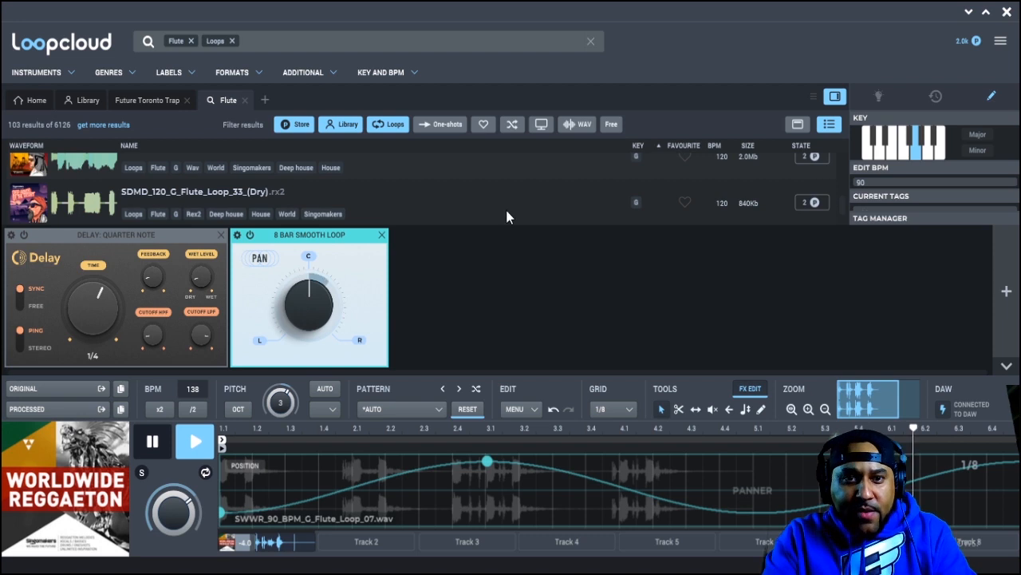
# Try the moving preset 4 bar hard panner on the flute loop's panner effect
pyautogui.click(257, 256)
pyautogui.moveTo(243, 261)
pyautogui.moveTo(335, 319)
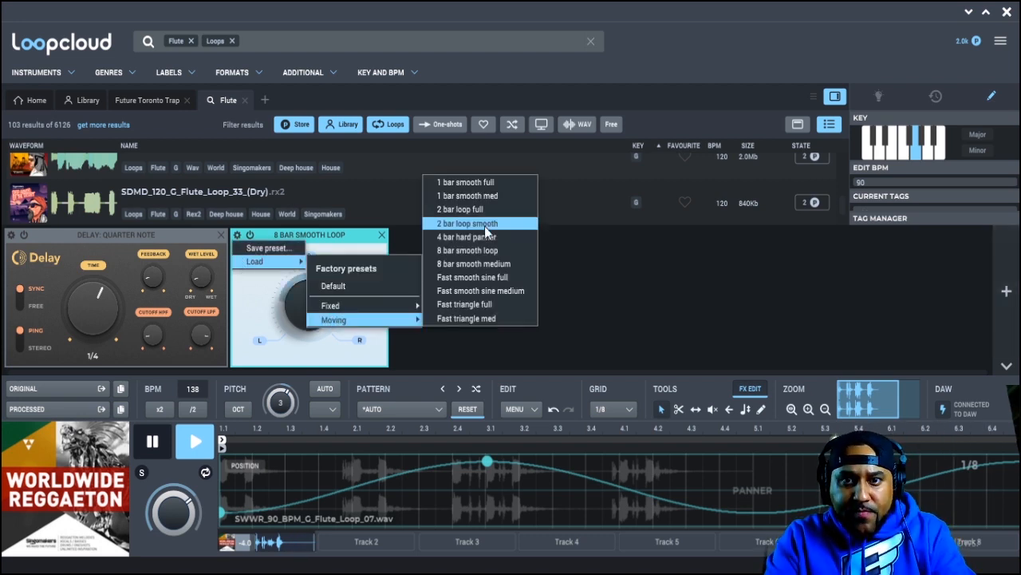
pyautogui.click(484, 238)
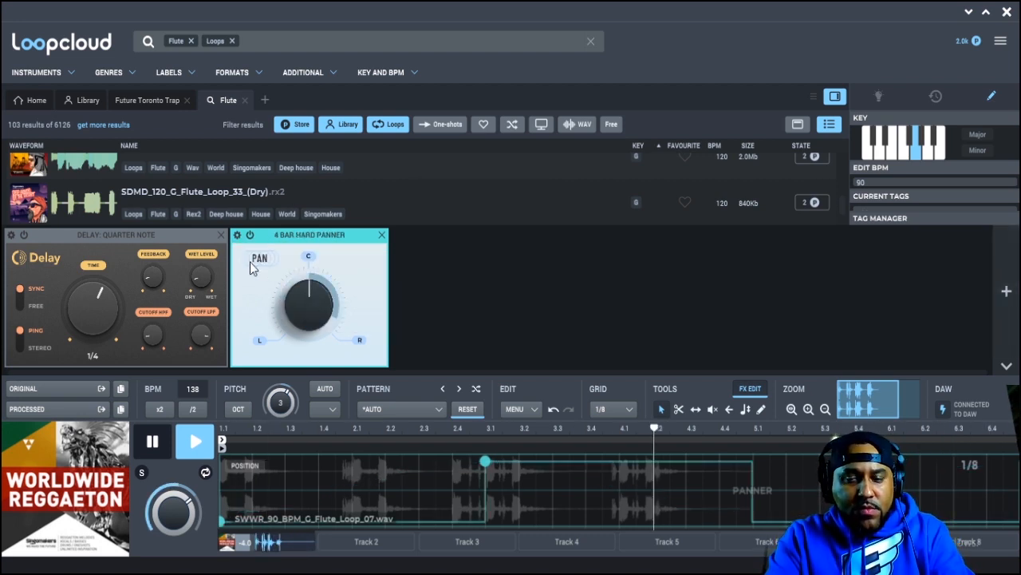
pyautogui.rightClick(642, 483)
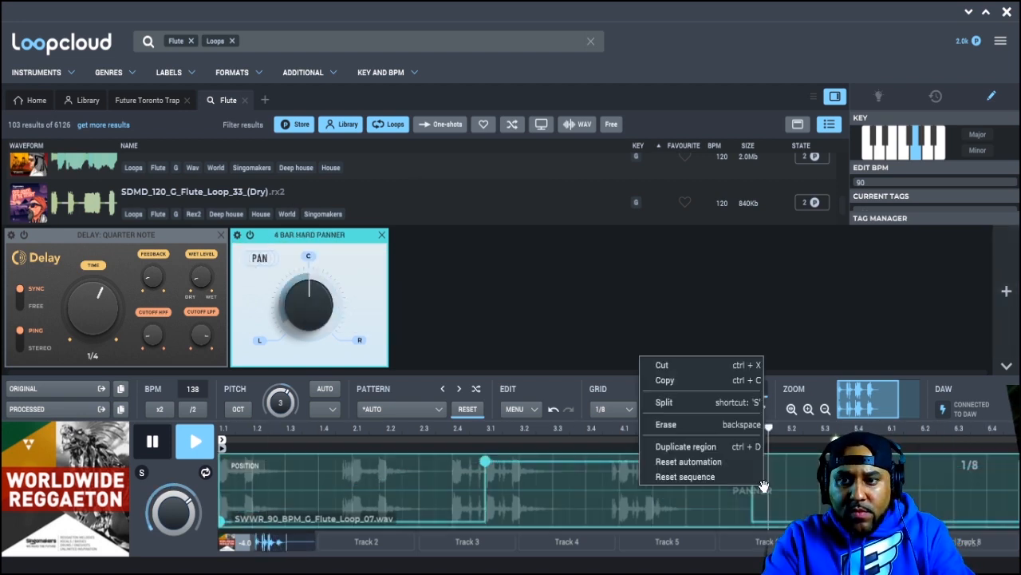
# Load the moving preset 2 bar loop smooth on the flute loop's panner effect
pyautogui.click(252, 257)
pyautogui.moveTo(256, 261)
pyautogui.moveTo(336, 320)
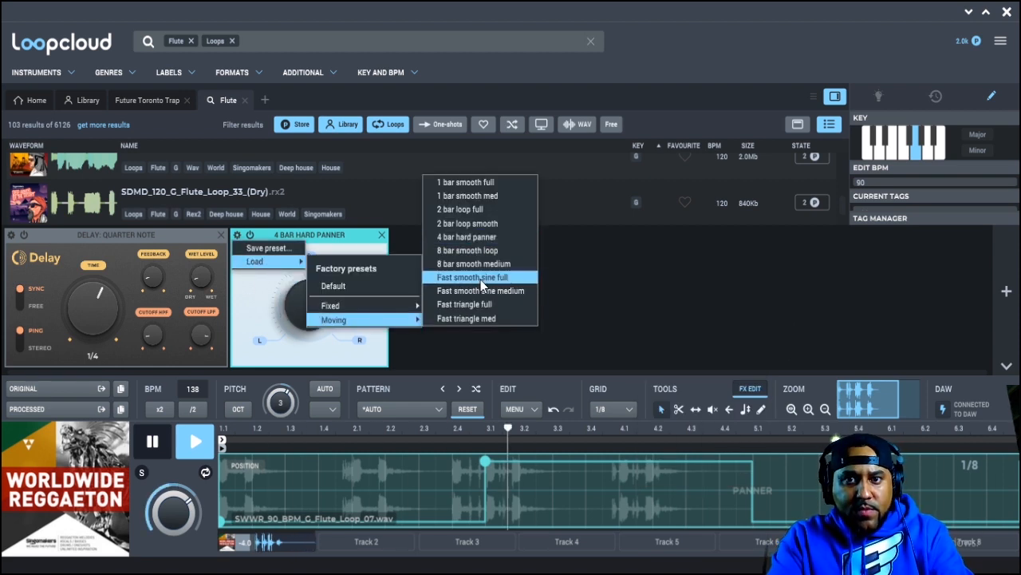
pyautogui.click(483, 223)
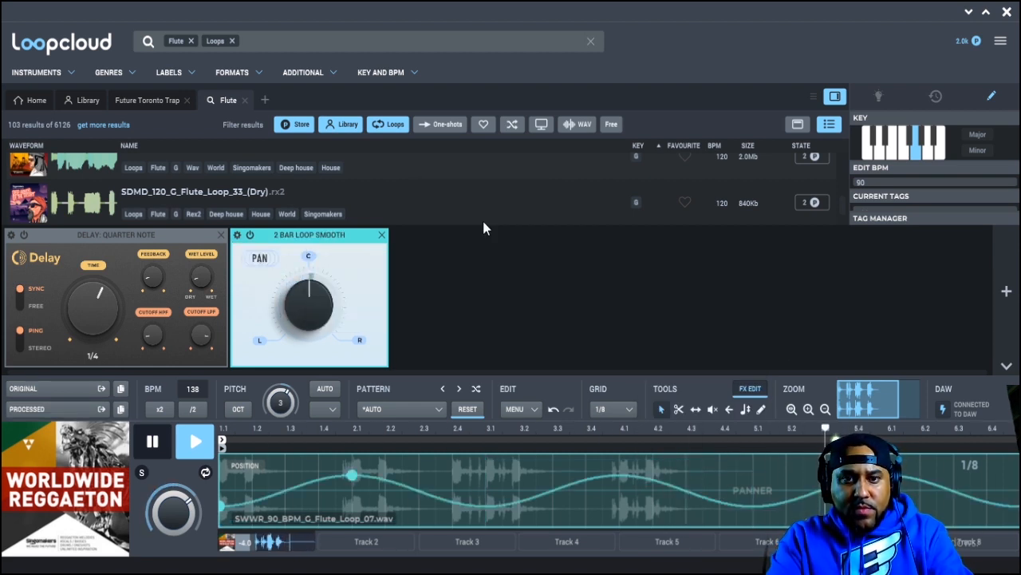
# Adjust the panner's position curve by moving its automation point to about beat 2.1, and stop the preview
pyautogui.moveTo(351, 474)
pyautogui.mouseDown()
pyautogui.moveTo(354, 463)
pyautogui.moveTo(486, 467)
pyautogui.moveTo(367, 471)
pyautogui.mouseUp()
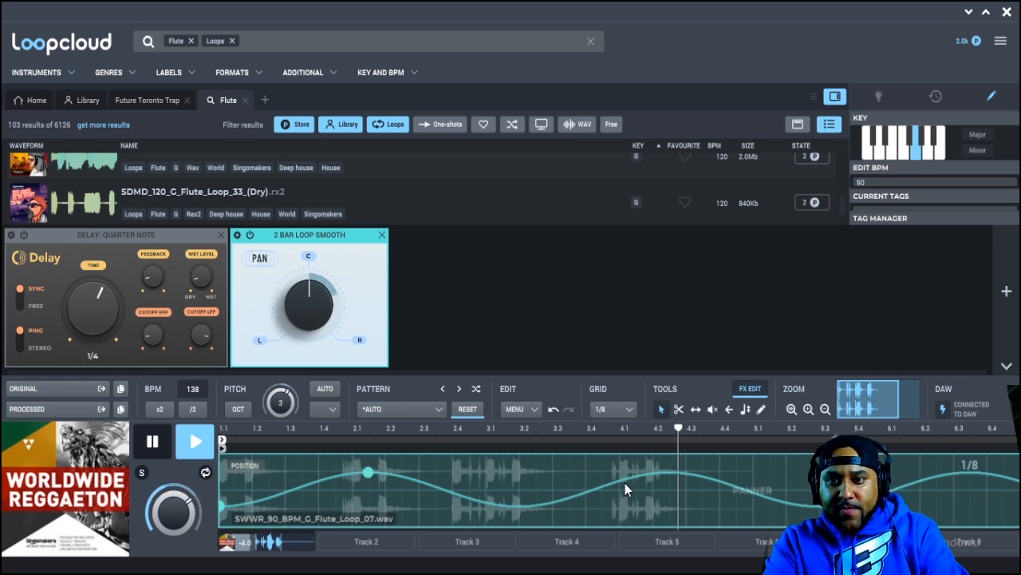
pyautogui.moveTo(369, 472); pyautogui.dragTo(352, 472)
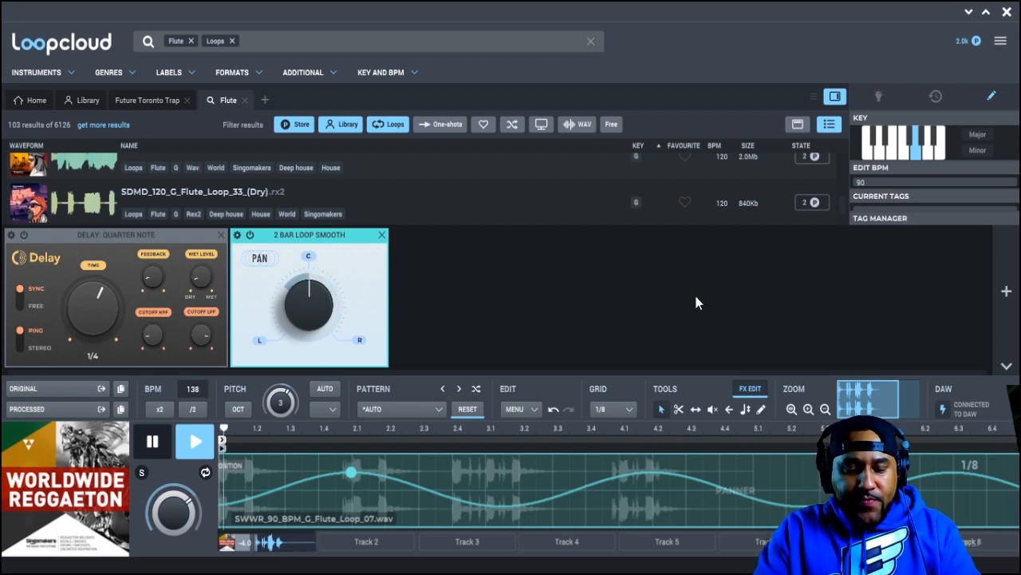
pyautogui.moveTo(275, 573)
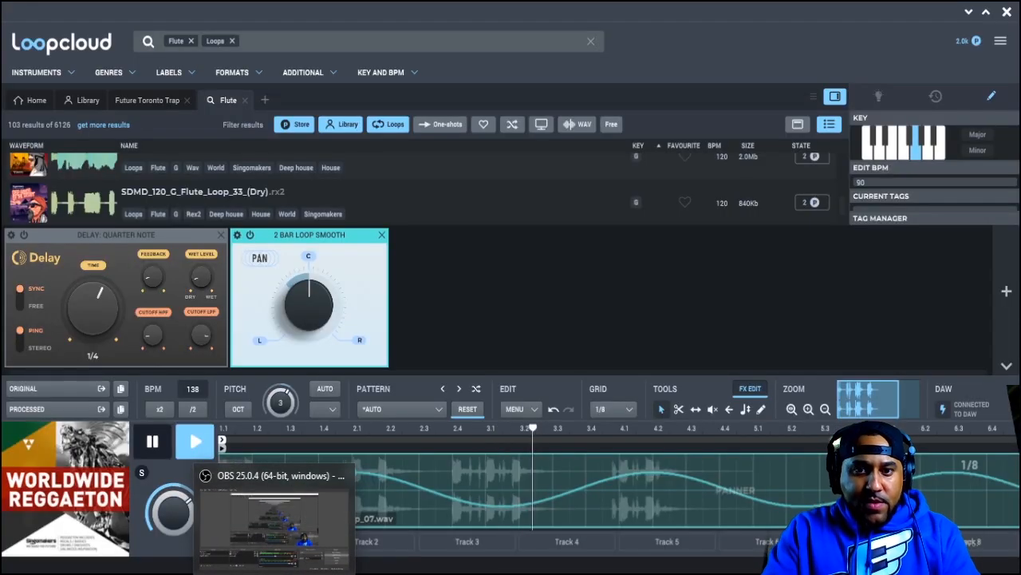
pyautogui.press('space')
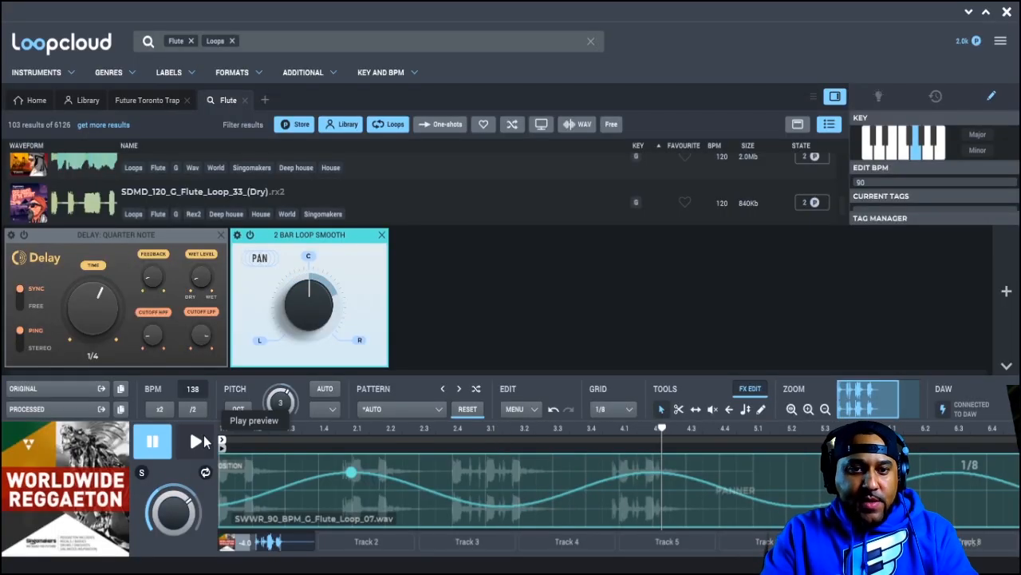
# Switch to Maschine, stop playback, and load the processed flute loop into sound slot 4 of the Melody group
pyautogui.click(300, 572)
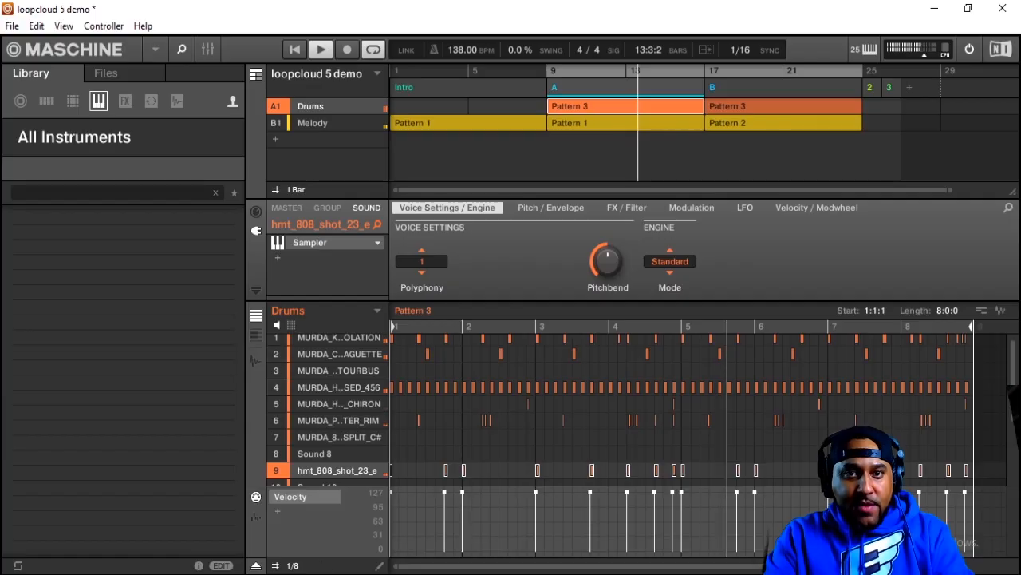
pyautogui.press('space')
pyautogui.hotkey('alt', 'Tab')
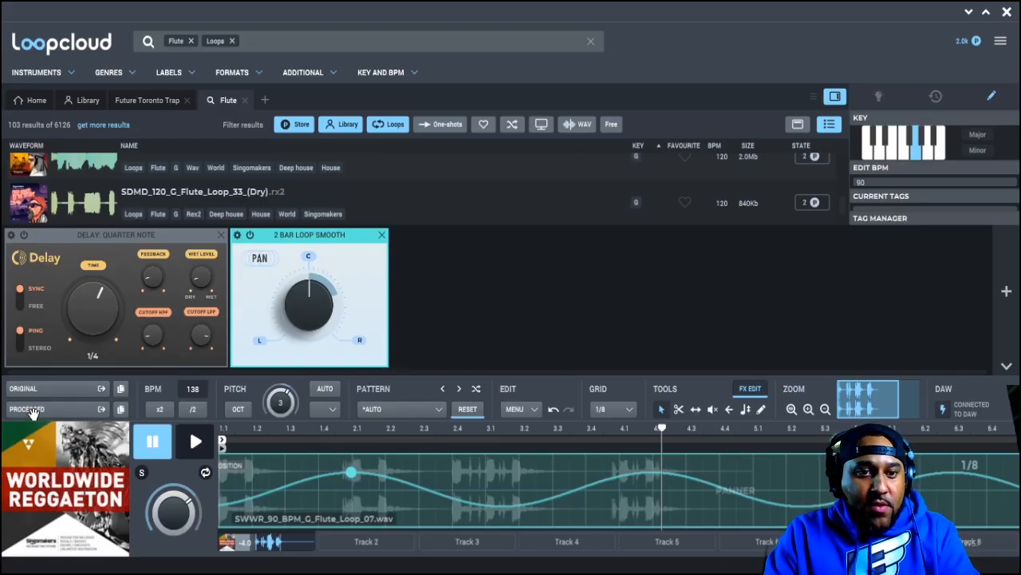
pyautogui.hotkey('alt', 'Tab')
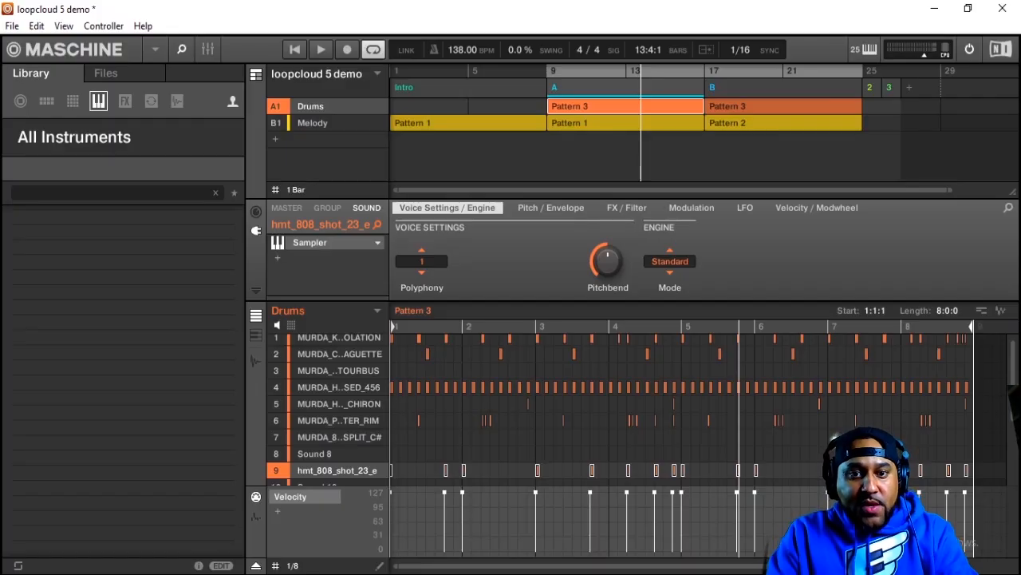
pyautogui.click(335, 122)
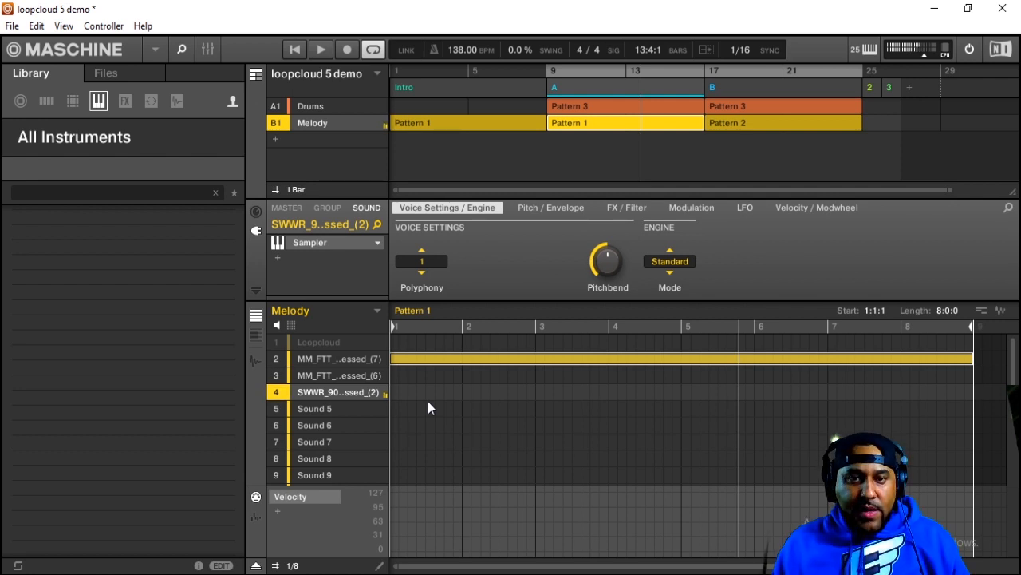
# In the Melody group's Pattern 2, place two consecutive flute loop notes on sound 4, covering bars 1–5 and 5–9
pyautogui.click(722, 134)
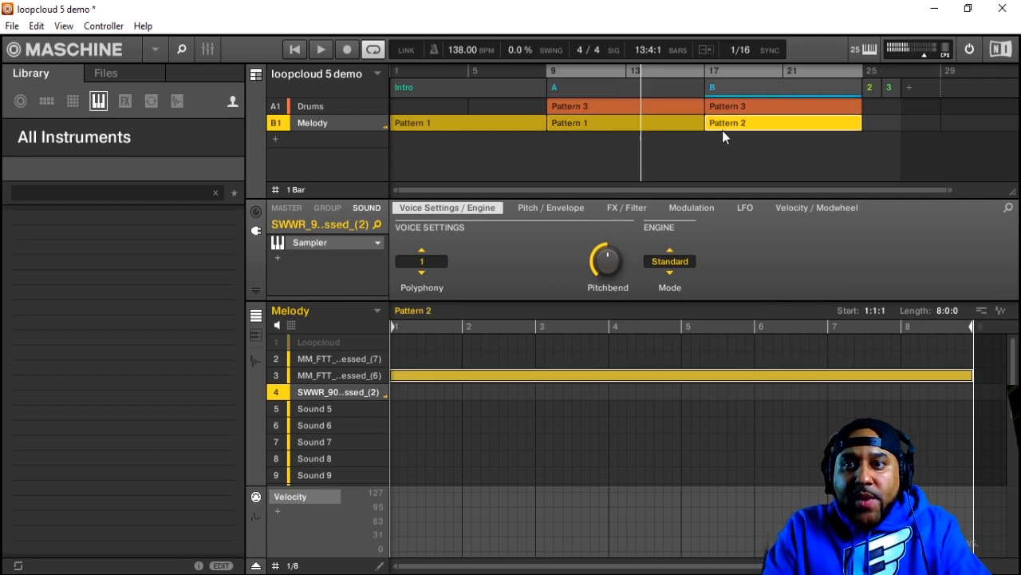
pyautogui.click(395, 394)
pyautogui.moveTo(395, 394); pyautogui.dragTo(598, 415)
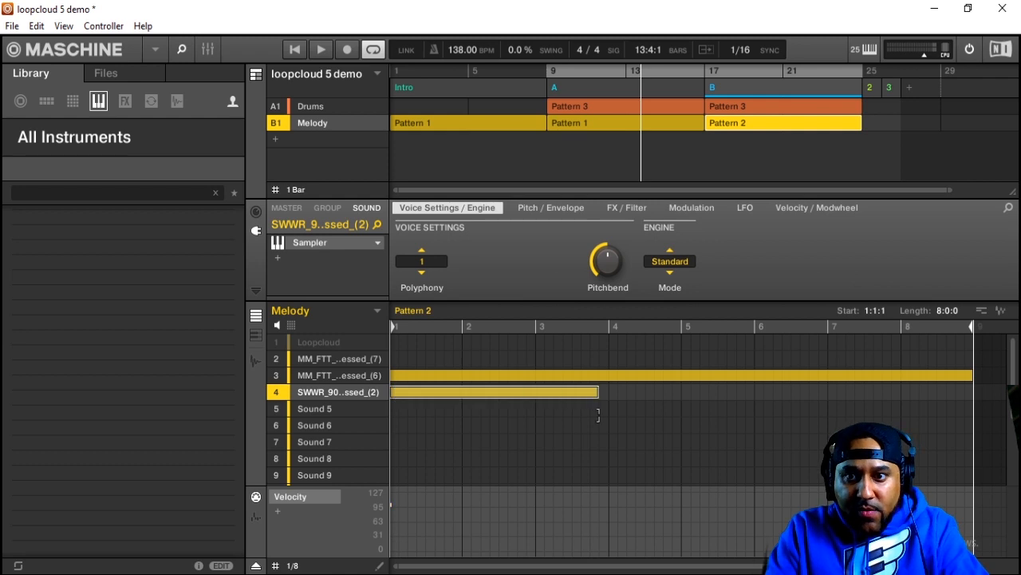
pyautogui.moveTo(666, 399); pyautogui.dragTo(681, 397)
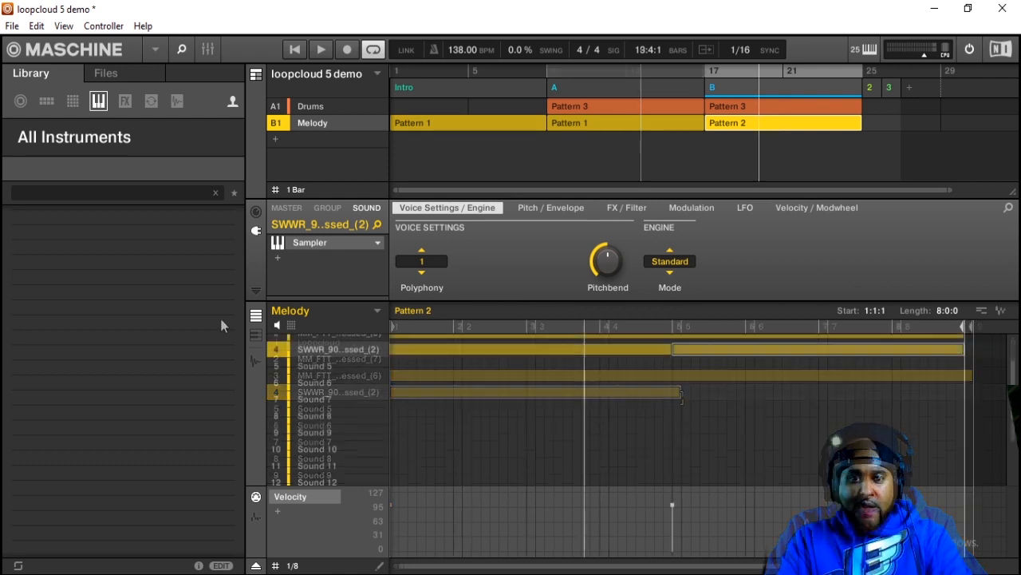
# Solo and unsolo the flute sound, and play scene B from its start
pyautogui.rightClick(276, 351)
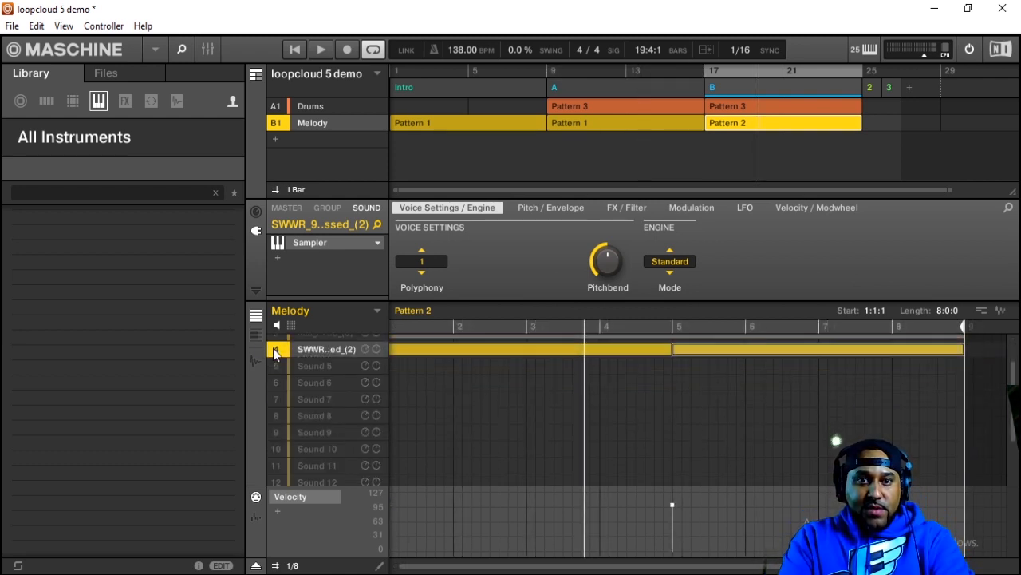
pyautogui.rightClick(277, 351)
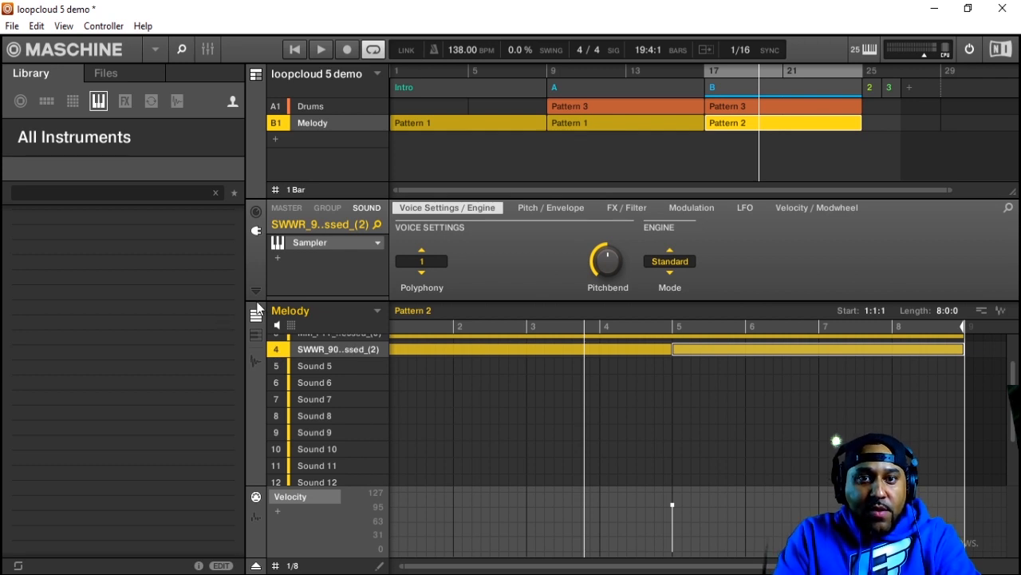
pyautogui.press('space')
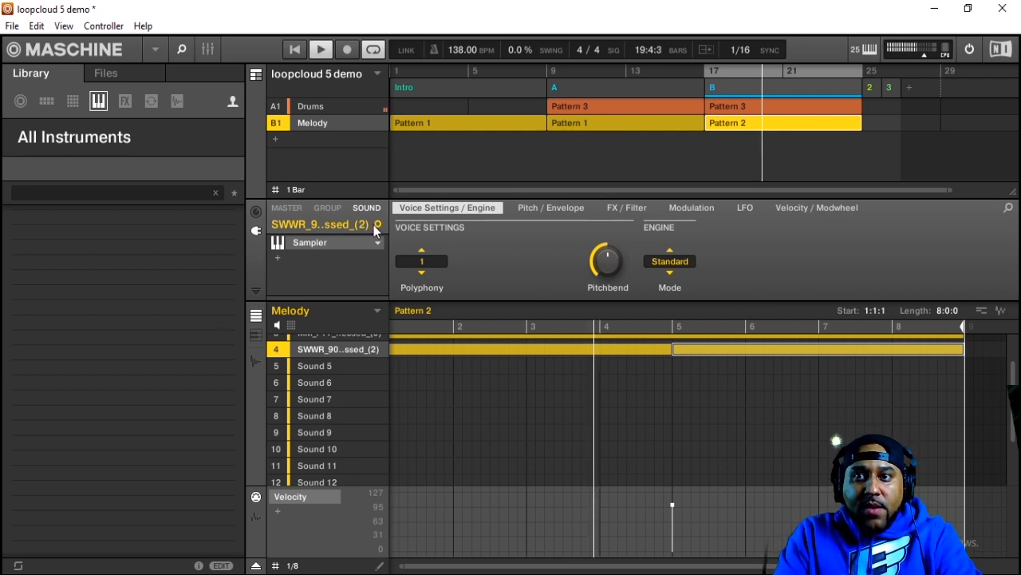
pyautogui.click(290, 51)
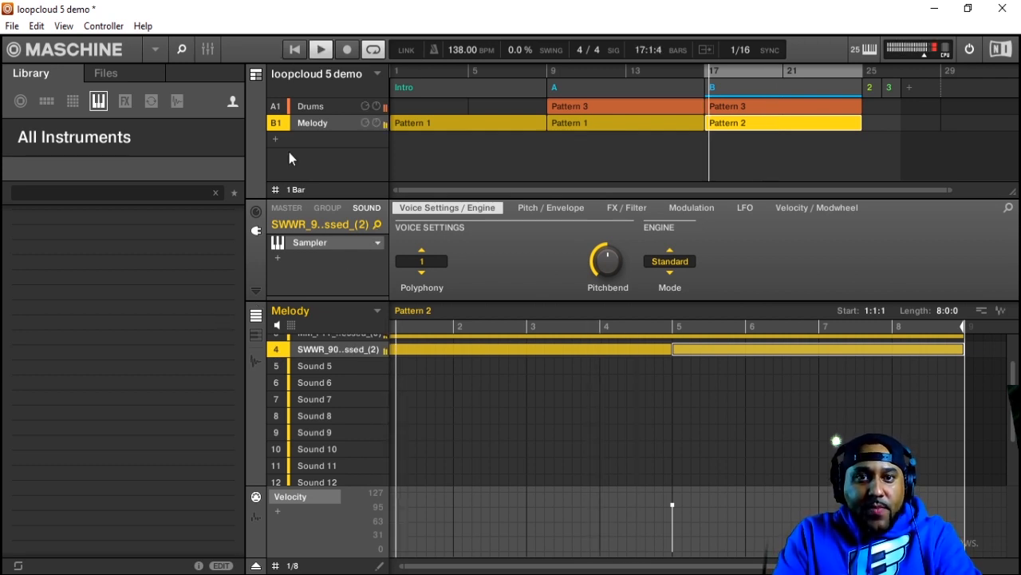
# Add the Cableguys HalfTime-64bit effect to the flute sound and open its plug-in window
pyautogui.click(279, 257)
pyautogui.moveTo(327, 320)
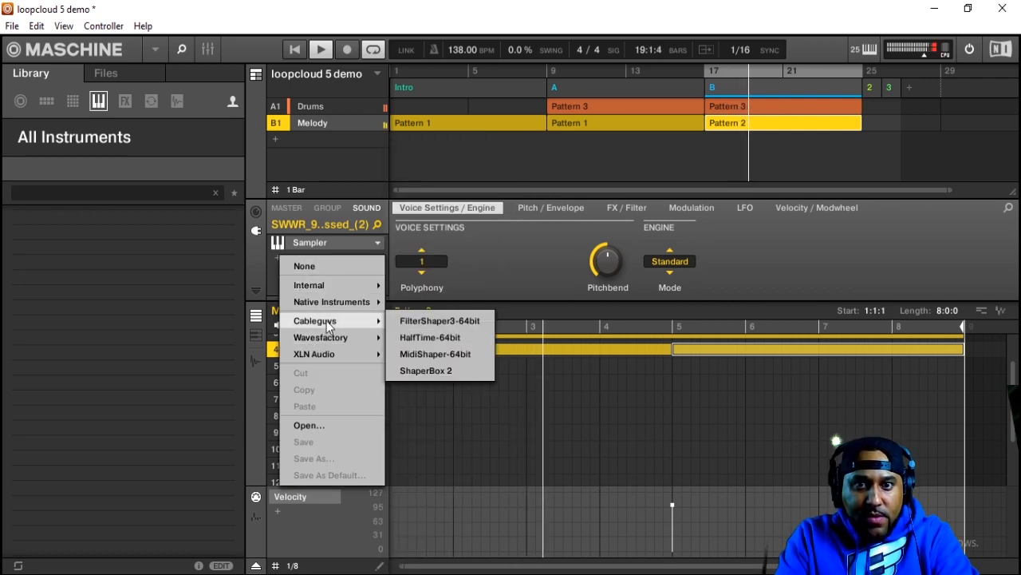
pyautogui.click(430, 338)
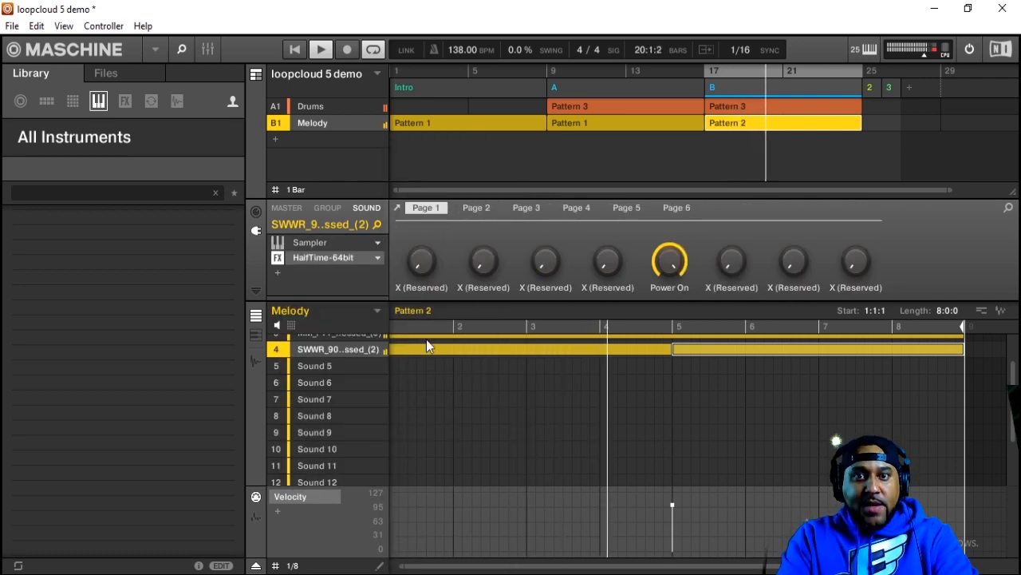
pyautogui.doubleClick(325, 256)
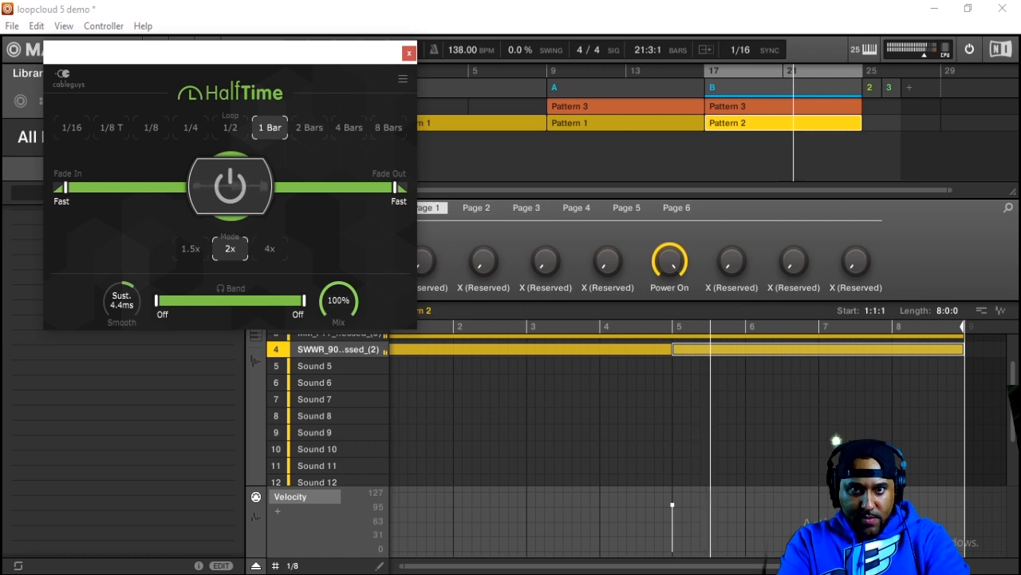
# Set HalfTime's mix to 26% and its smooth to 36 ms, and close the plug-in window
pyautogui.moveTo(328, 322); pyautogui.dragTo(327, 362)
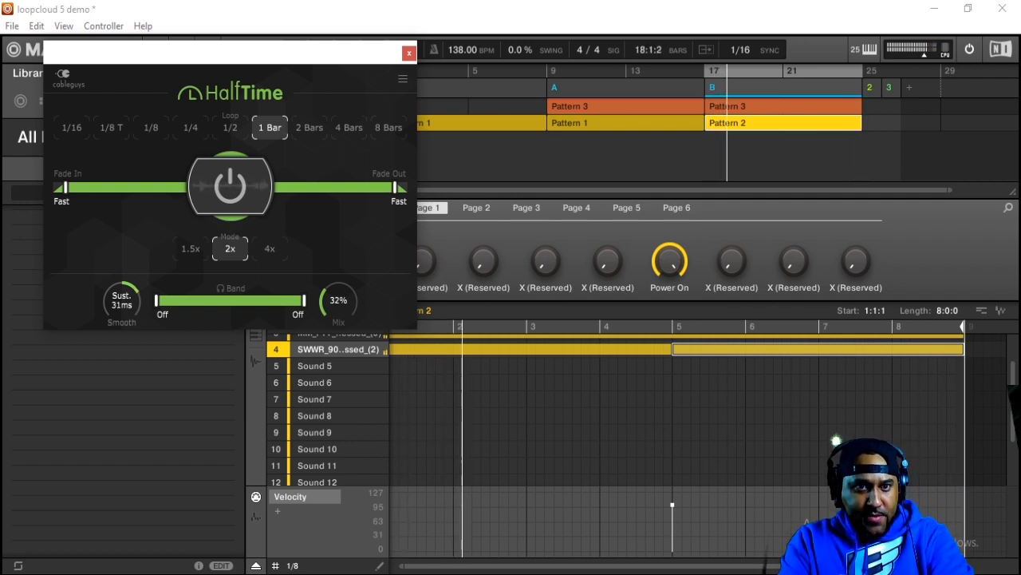
pyautogui.moveTo(122, 300); pyautogui.dragTo(122, 299)
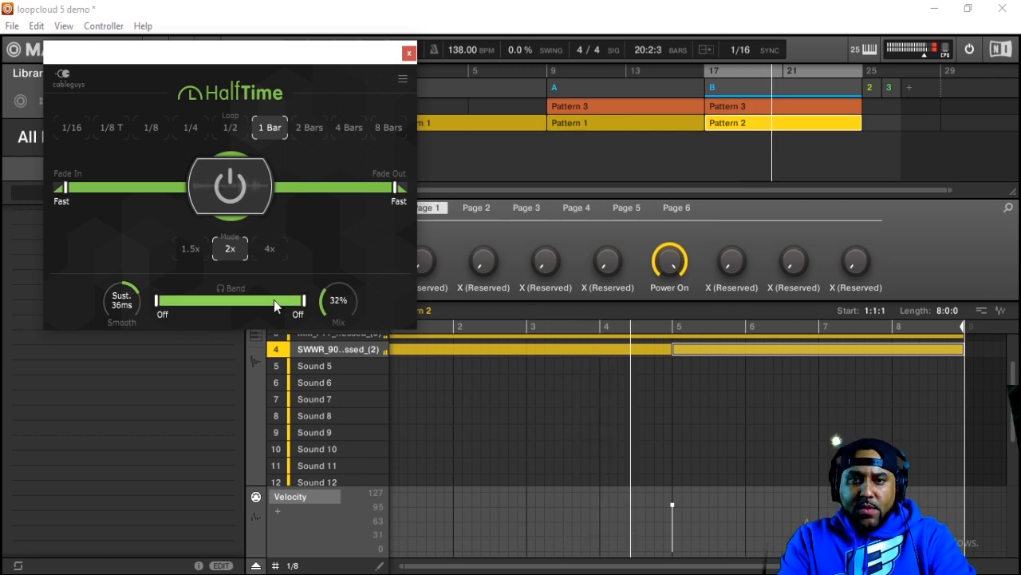
pyautogui.moveTo(338, 300); pyautogui.dragTo(338, 303)
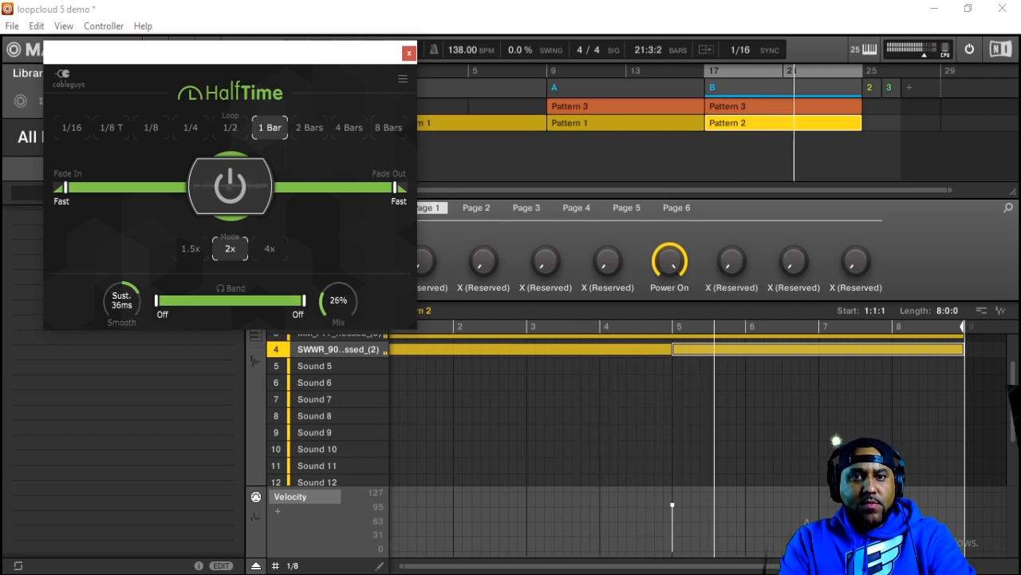
pyautogui.click(408, 54)
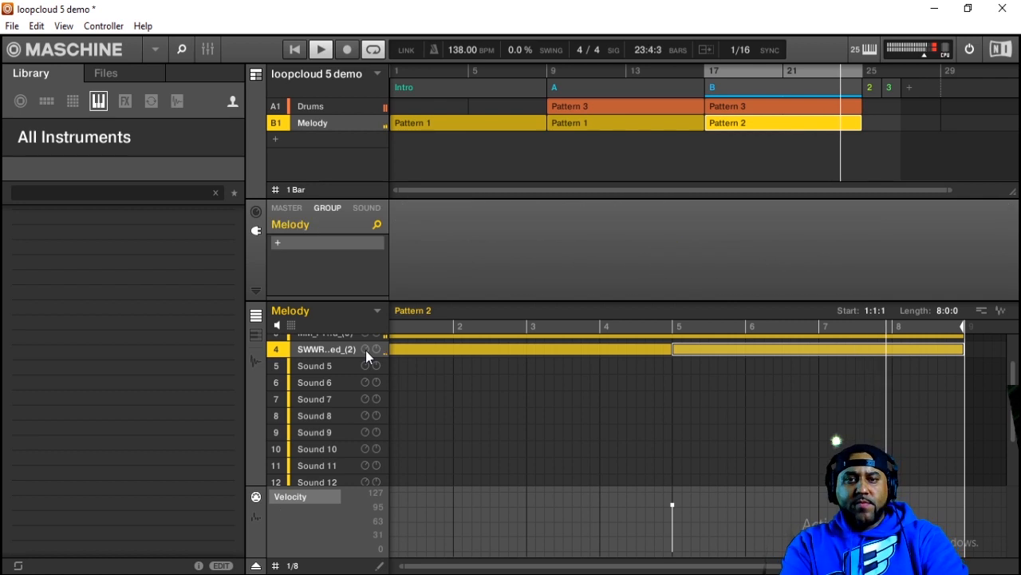
# Add the Wavesfactory Cassette effect after HalfTime on the flute sound and open its plug-in window
pyautogui.click(367, 209)
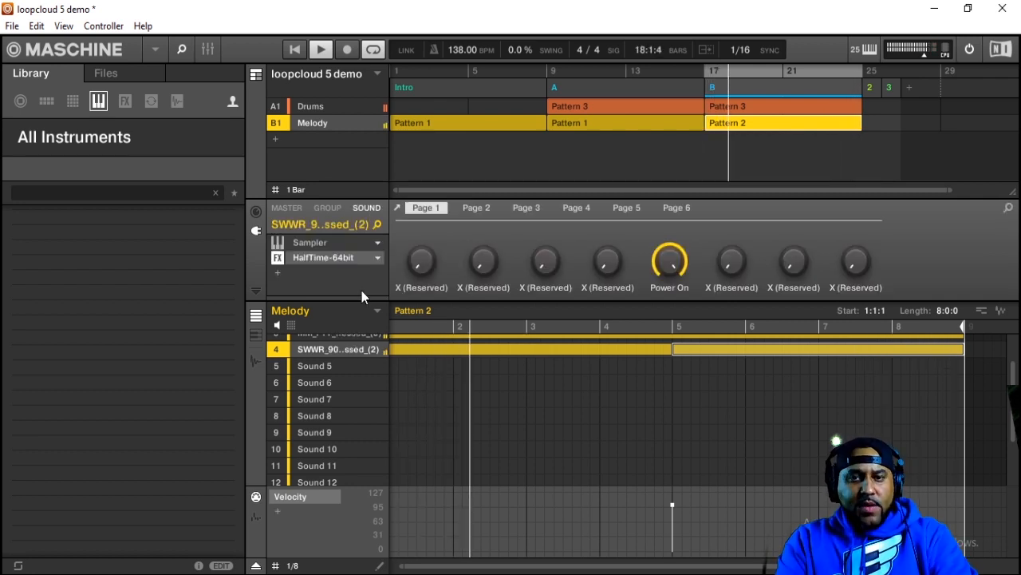
pyautogui.click(277, 278)
pyautogui.moveTo(329, 375)
pyautogui.moveTo(335, 358)
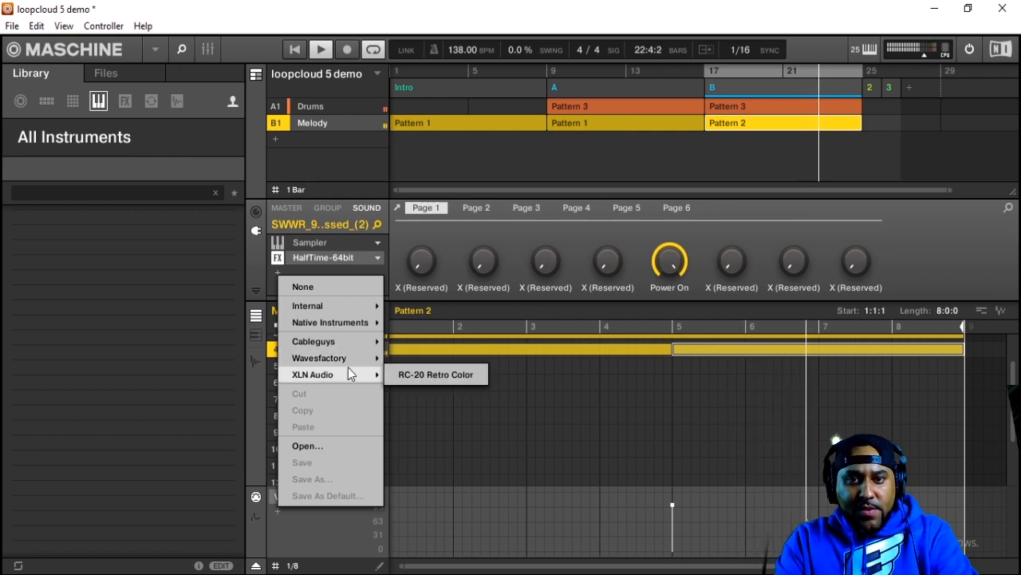
pyautogui.click(404, 358)
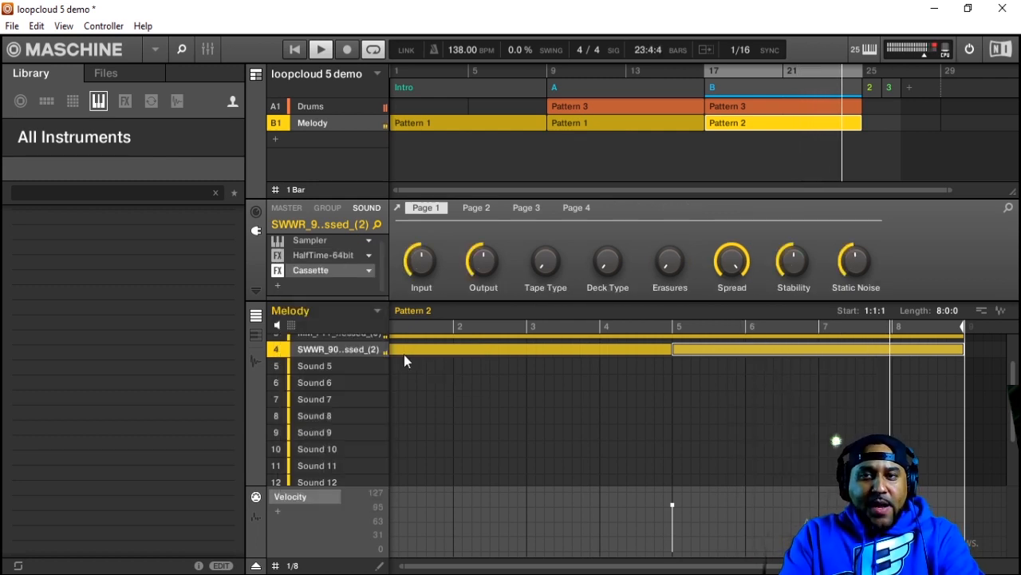
pyautogui.click(330, 275)
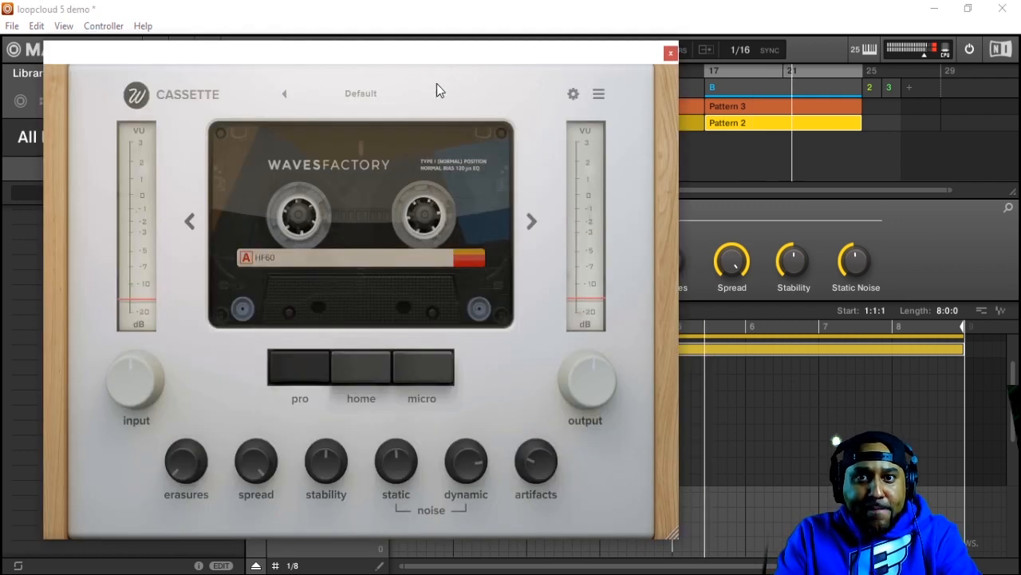
# Audition the Cassette presets one after another, from Insight - Bayside onward, and settle on the Tascam preset
pyautogui.click(438, 93)
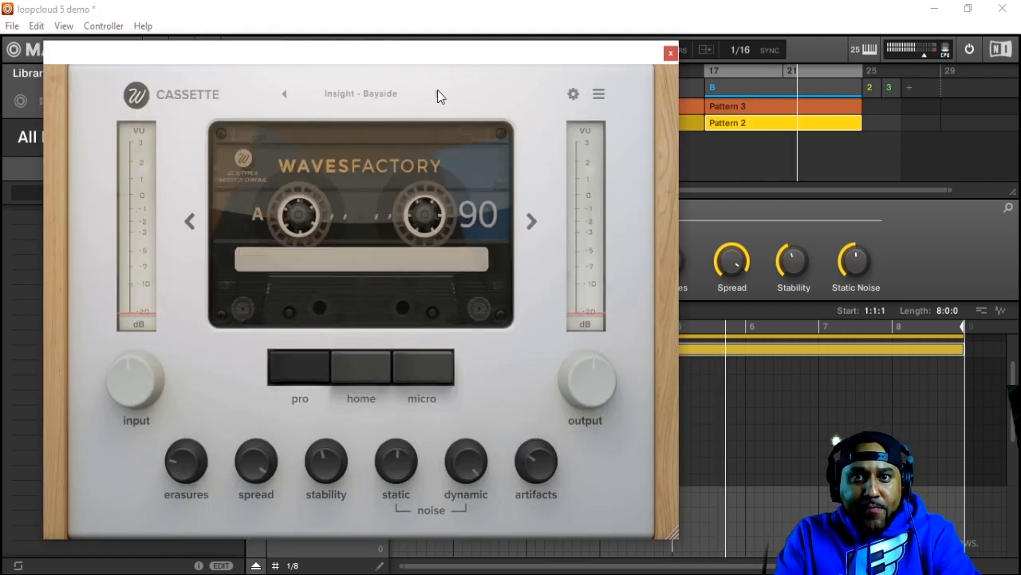
pyautogui.click(437, 94)
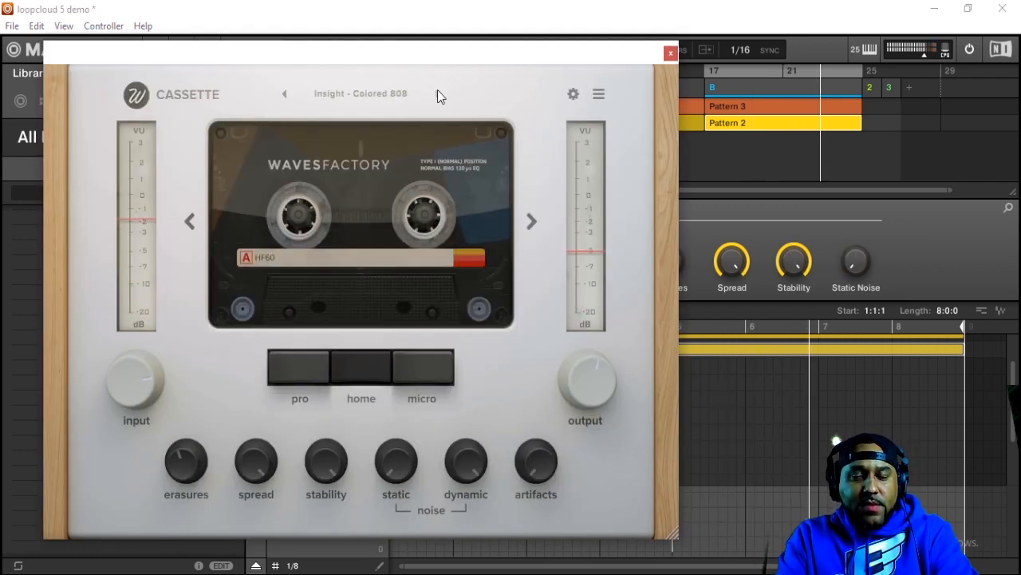
pyautogui.click(438, 91)
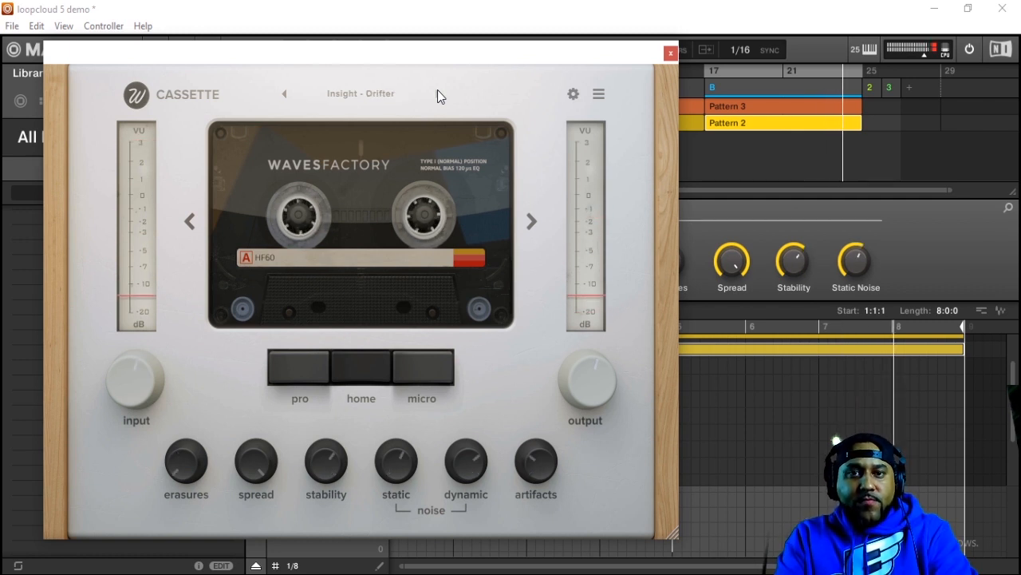
pyautogui.click(438, 92)
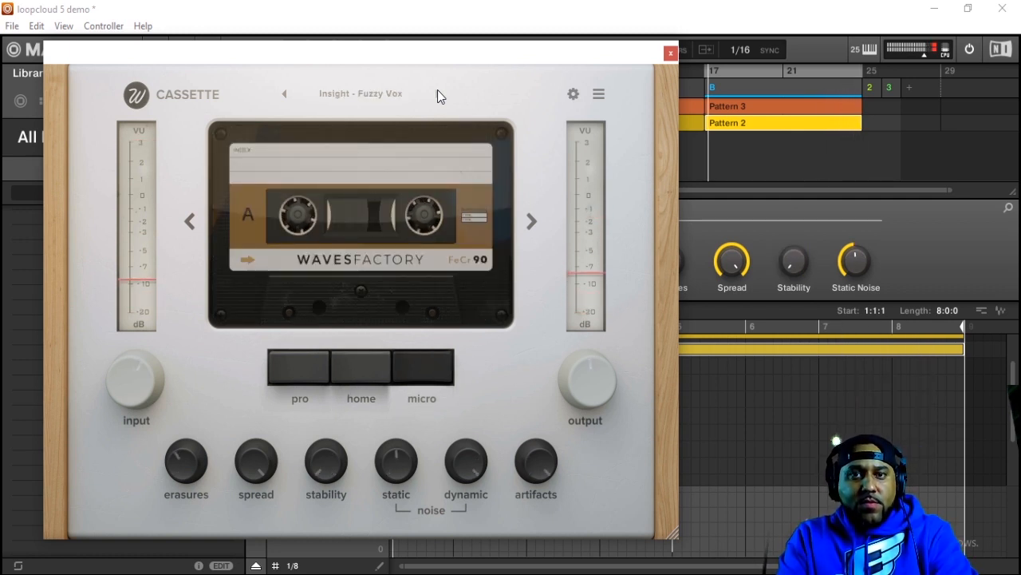
pyautogui.click(437, 92)
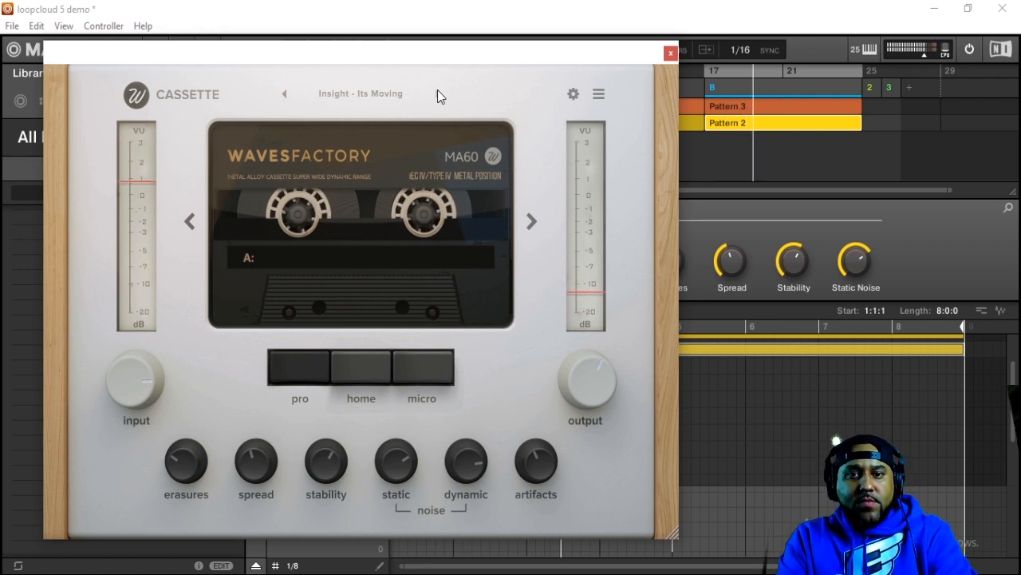
pyautogui.click(437, 92)
pyautogui.click(437, 92)
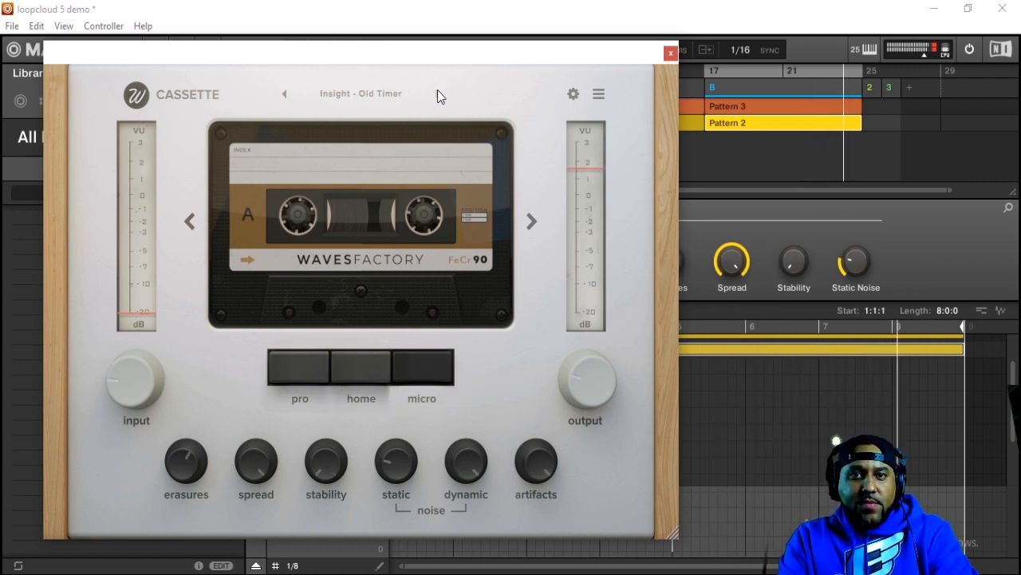
pyautogui.click(437, 95)
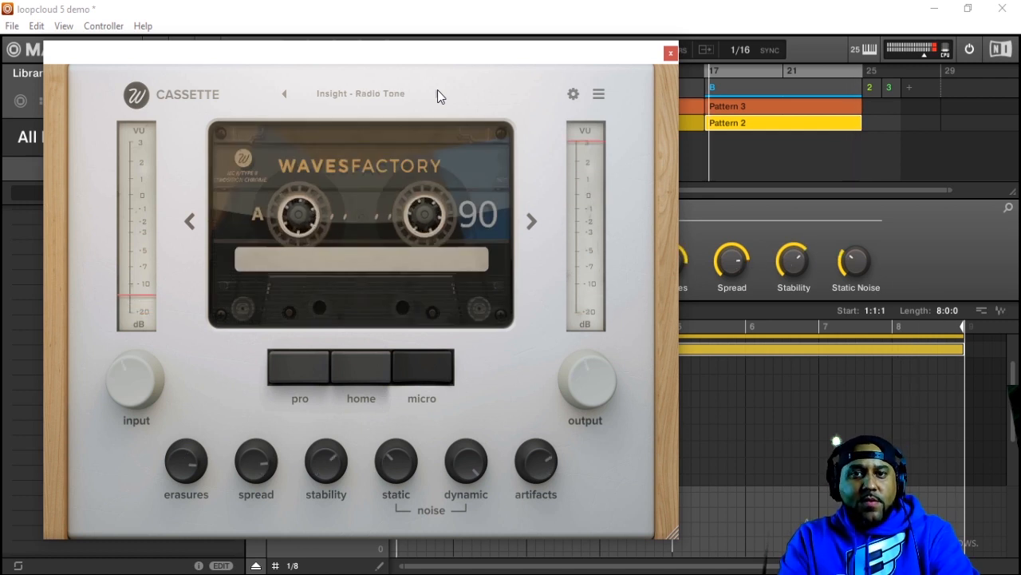
pyautogui.click(437, 94)
pyautogui.click(438, 94)
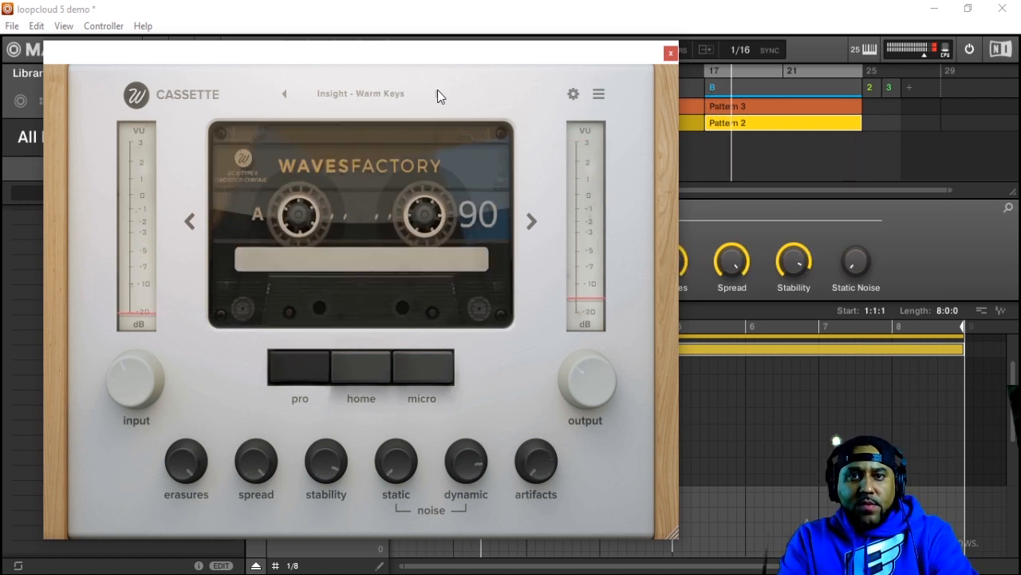
pyautogui.click(437, 95)
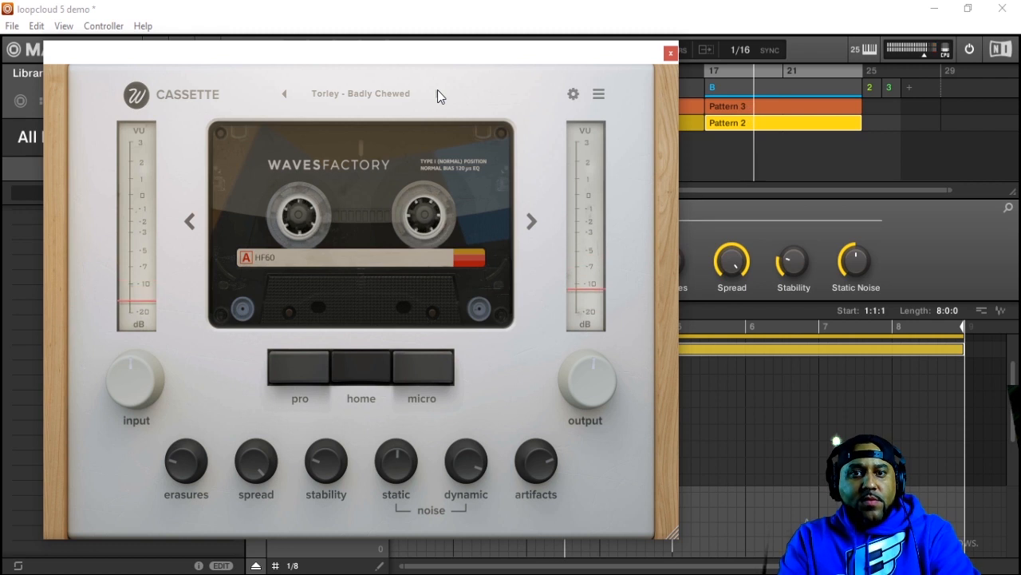
pyautogui.click(437, 94)
pyautogui.click(438, 94)
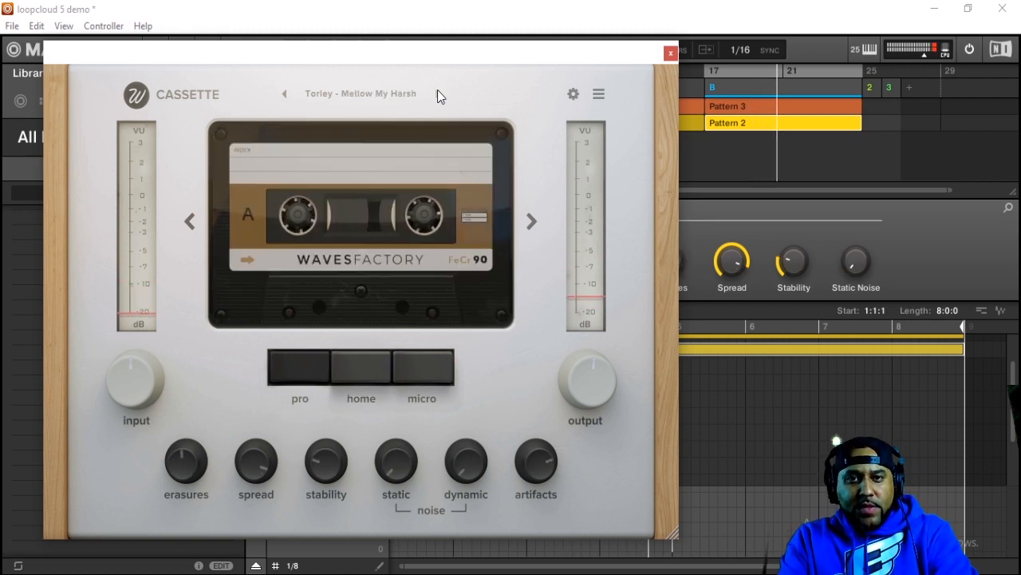
pyautogui.click(438, 94)
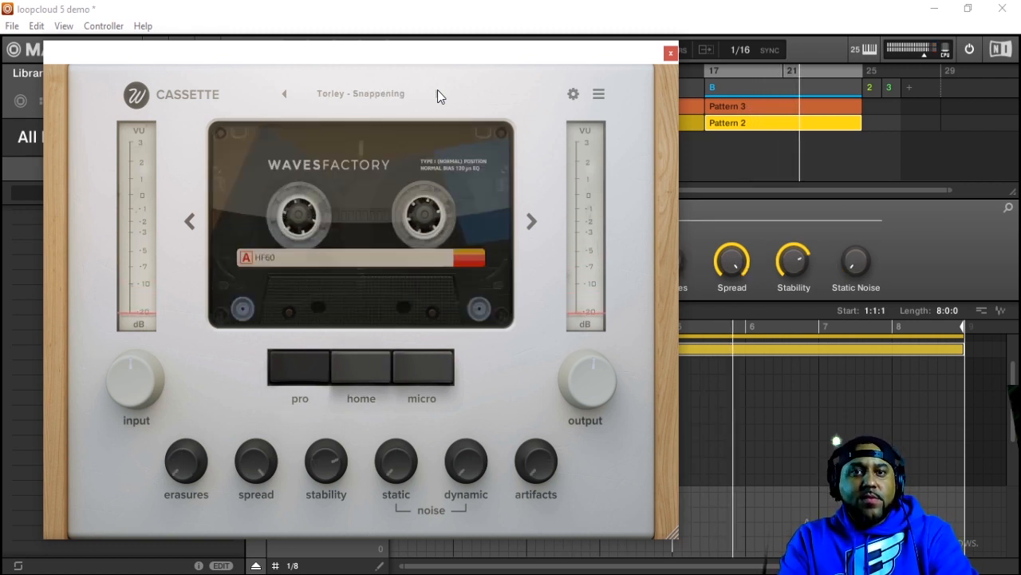
pyautogui.click(438, 94)
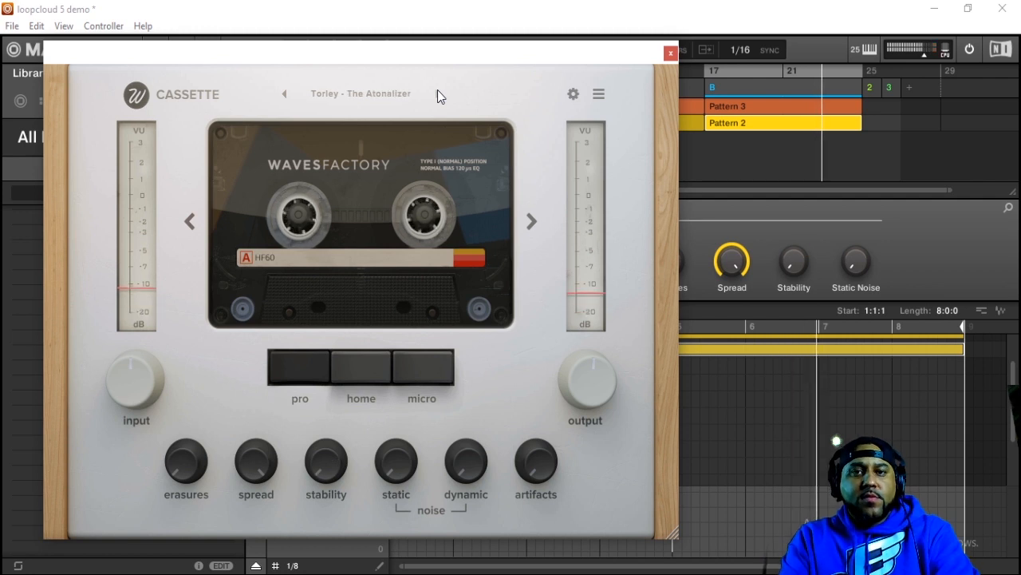
pyautogui.click(438, 94)
pyautogui.click(438, 95)
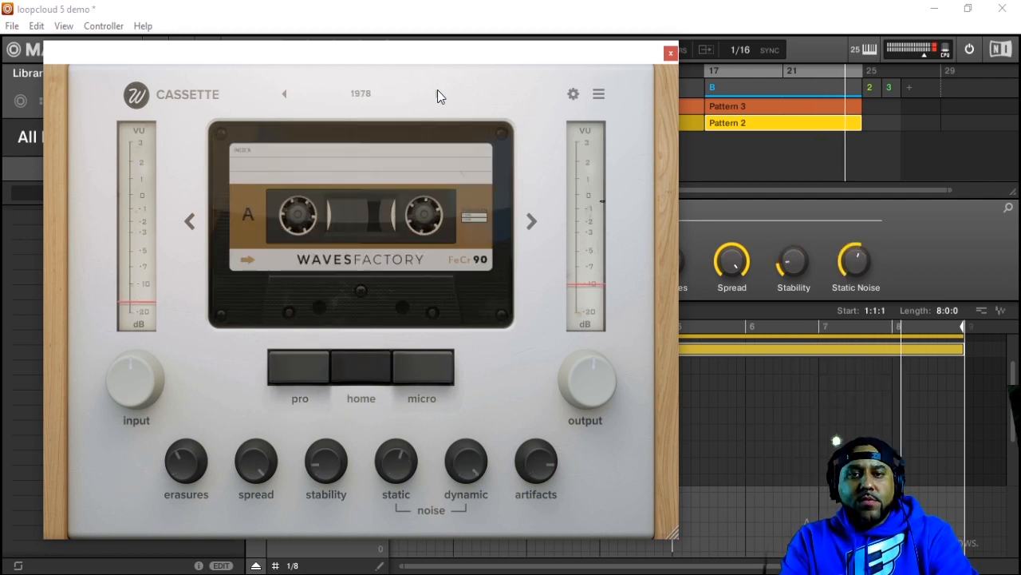
pyautogui.click(437, 94)
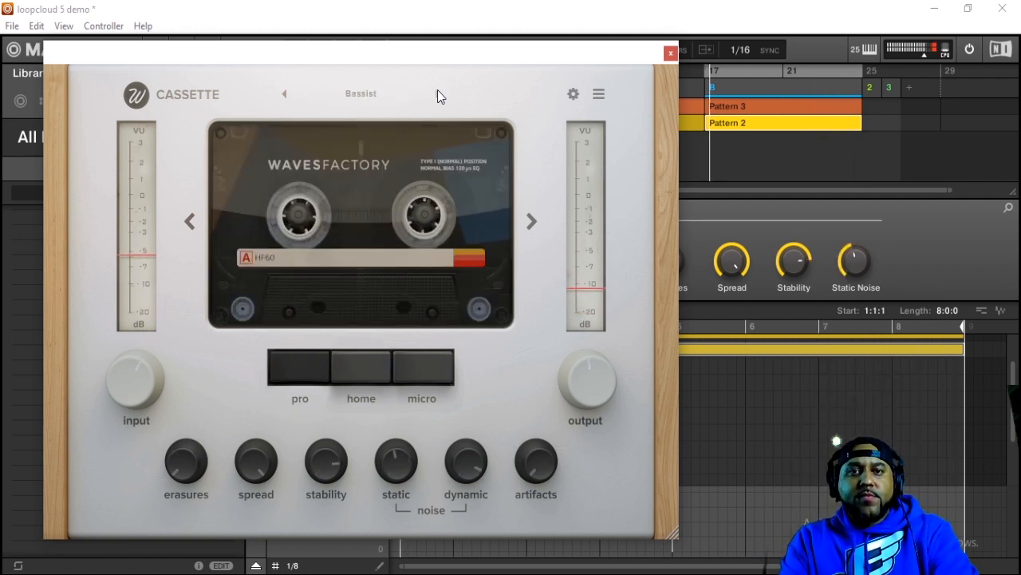
pyautogui.click(437, 95)
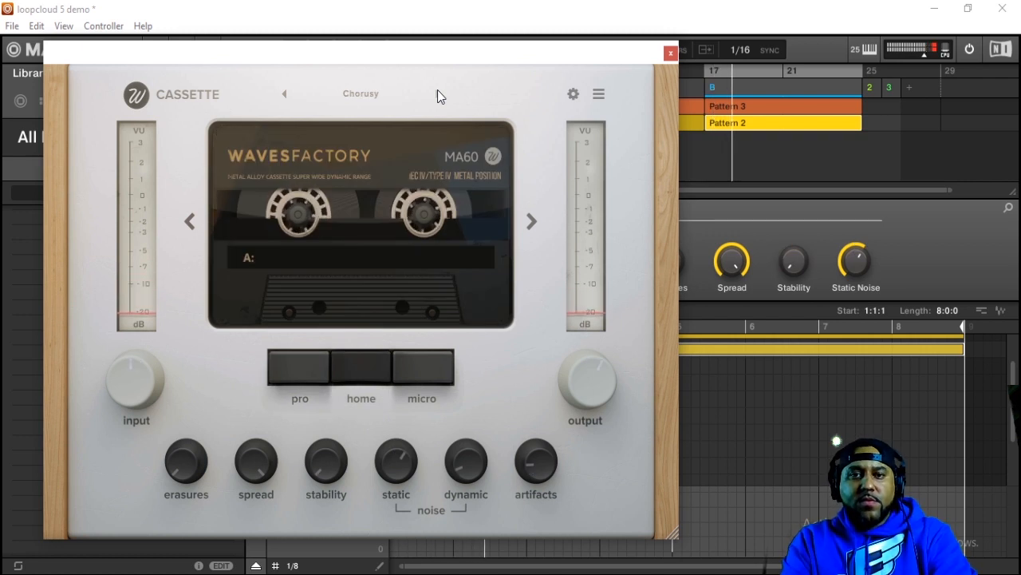
pyautogui.click(437, 94)
pyautogui.click(437, 91)
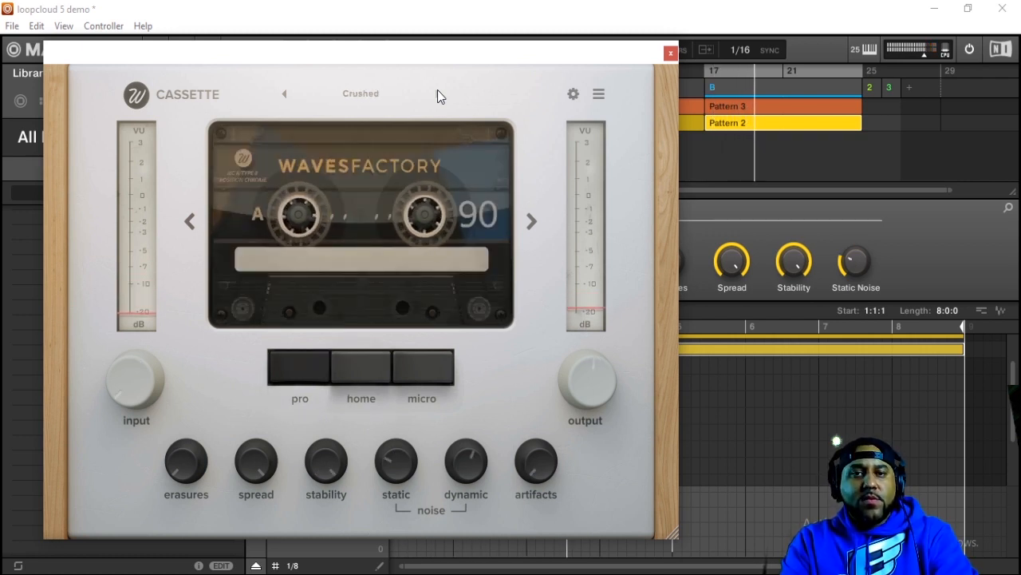
pyautogui.click(437, 91)
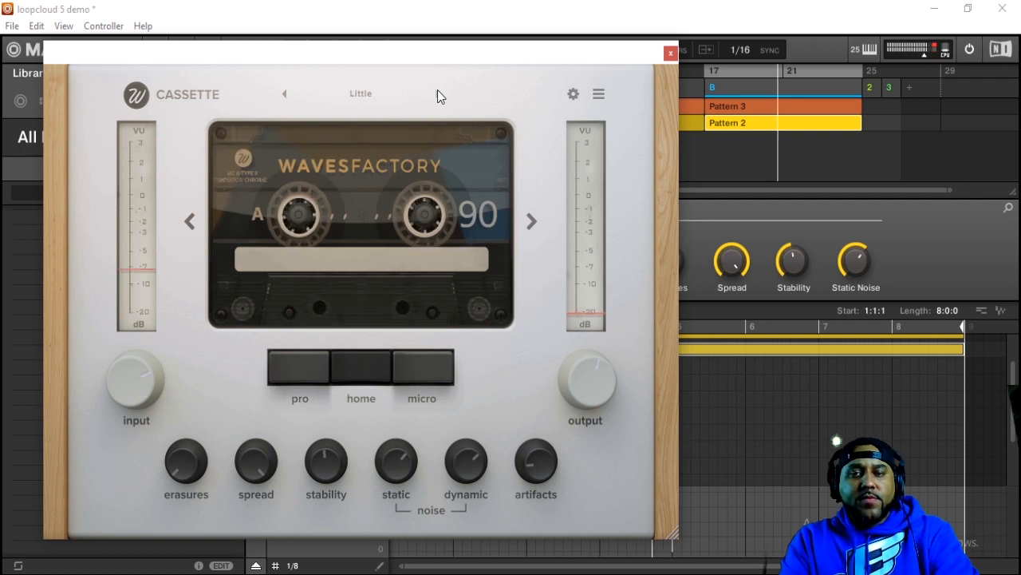
pyautogui.click(437, 91)
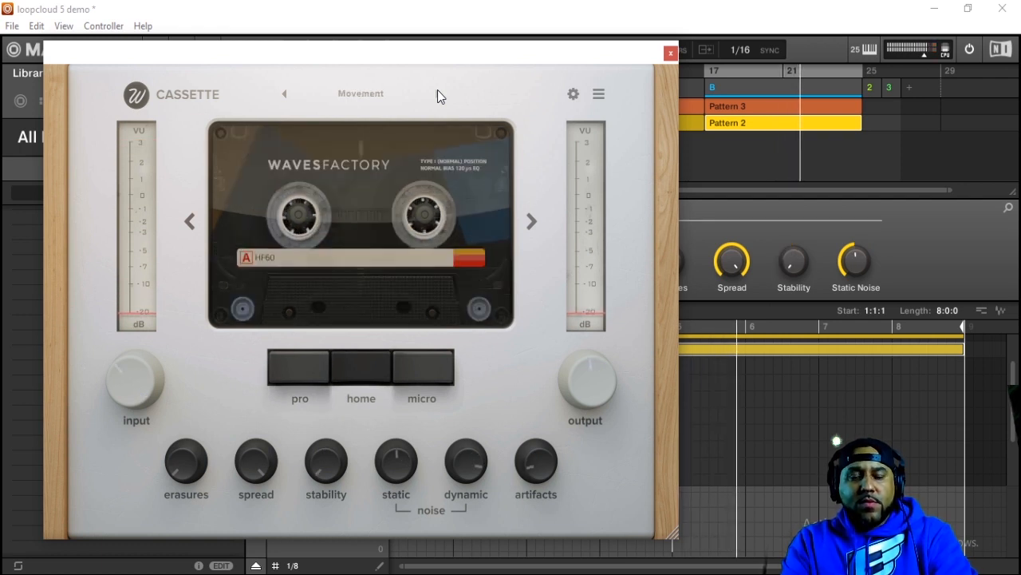
pyautogui.click(437, 91)
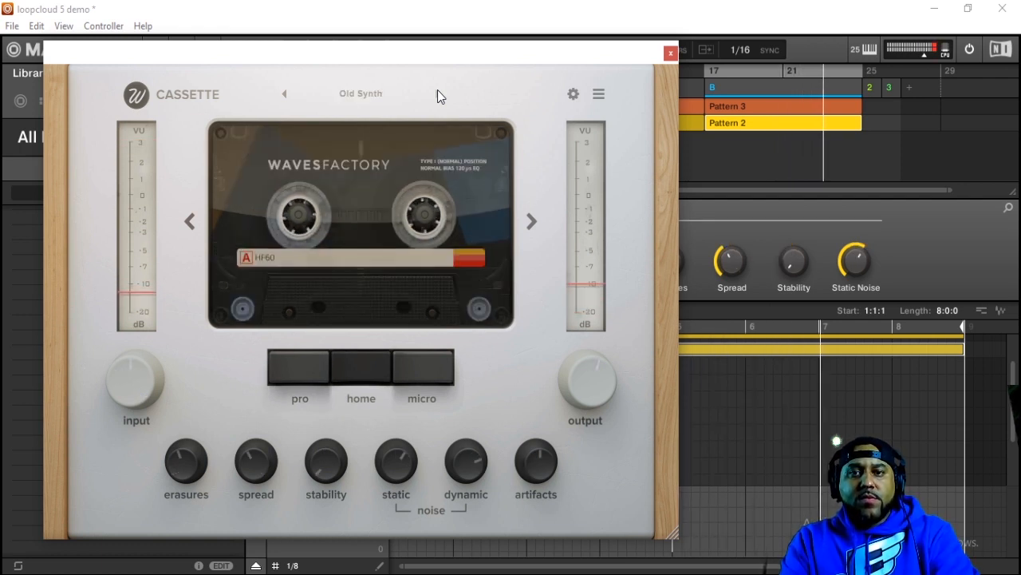
pyautogui.click(438, 93)
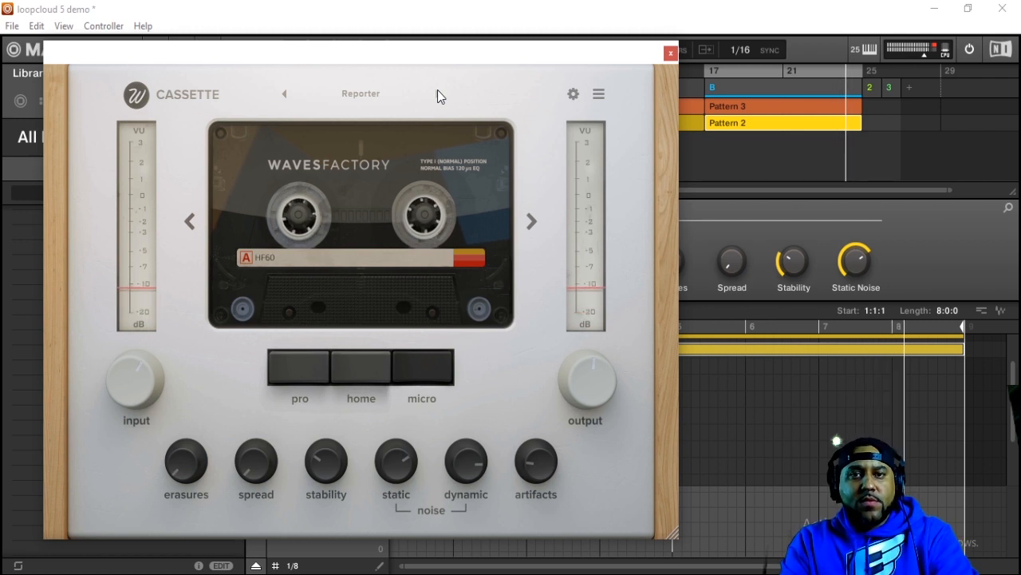
pyautogui.click(437, 93)
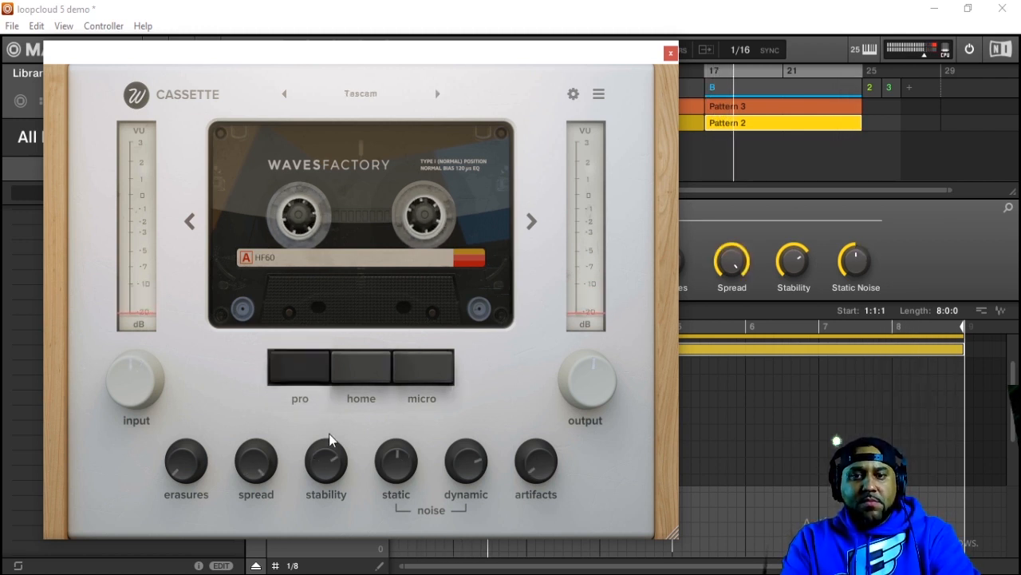
# Lower Cassette's static noise level and close the plug-in window
pyautogui.moveTo(395, 463)
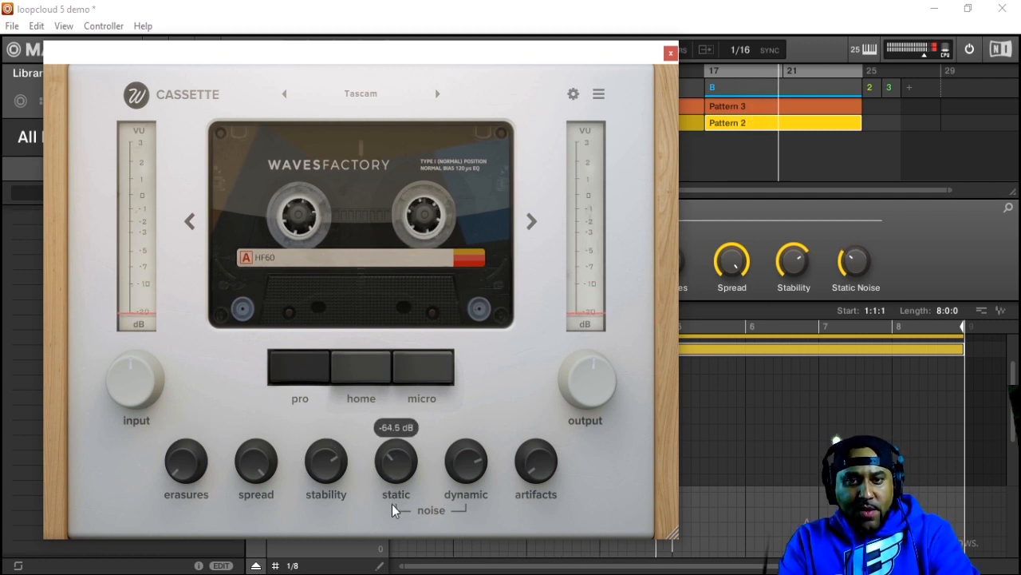
pyautogui.moveTo(391, 511); pyautogui.dragTo(399, 525)
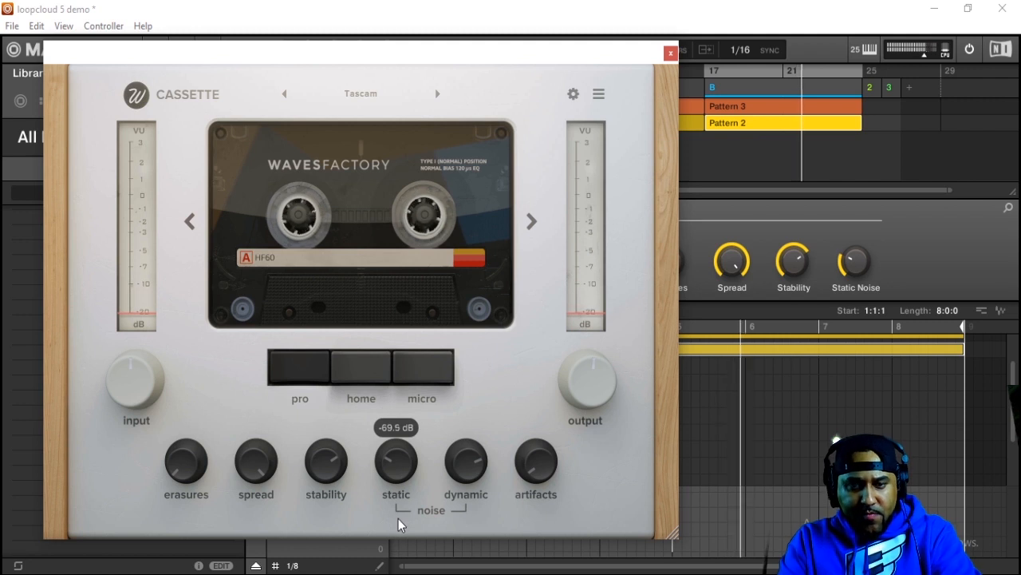
pyautogui.moveTo(332, 484)
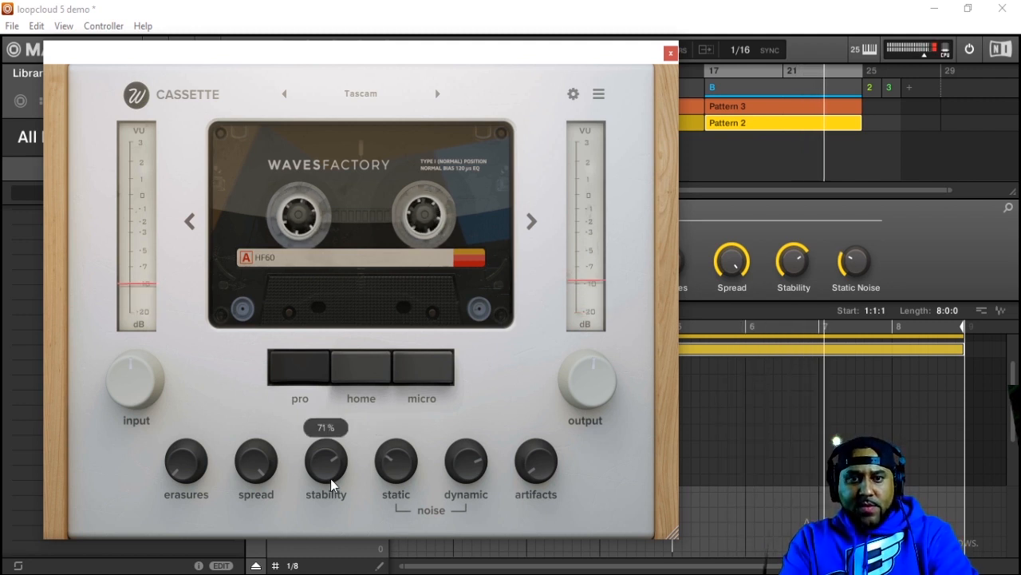
pyautogui.moveTo(401, 467)
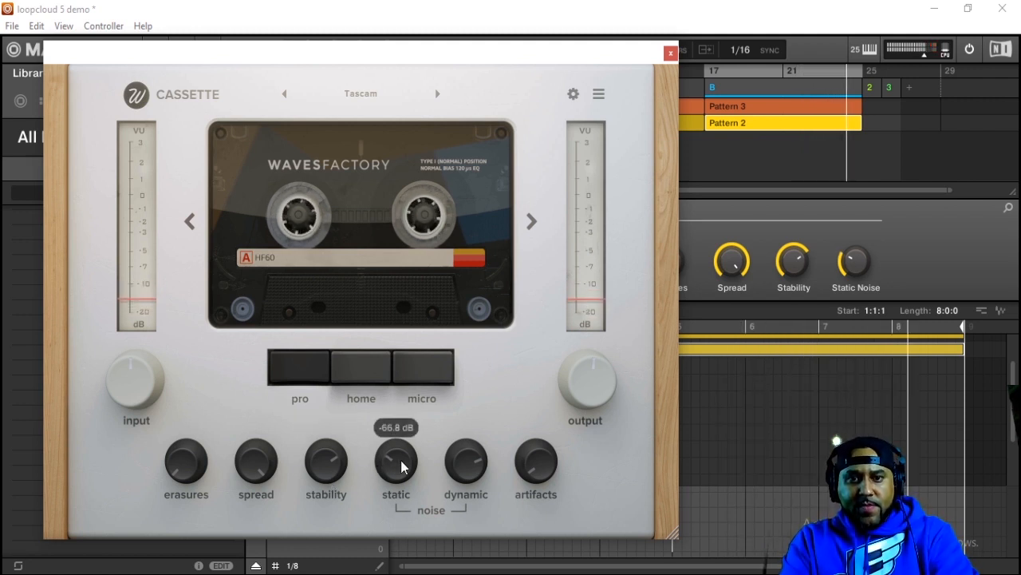
pyautogui.moveTo(402, 466); pyautogui.dragTo(403, 475)
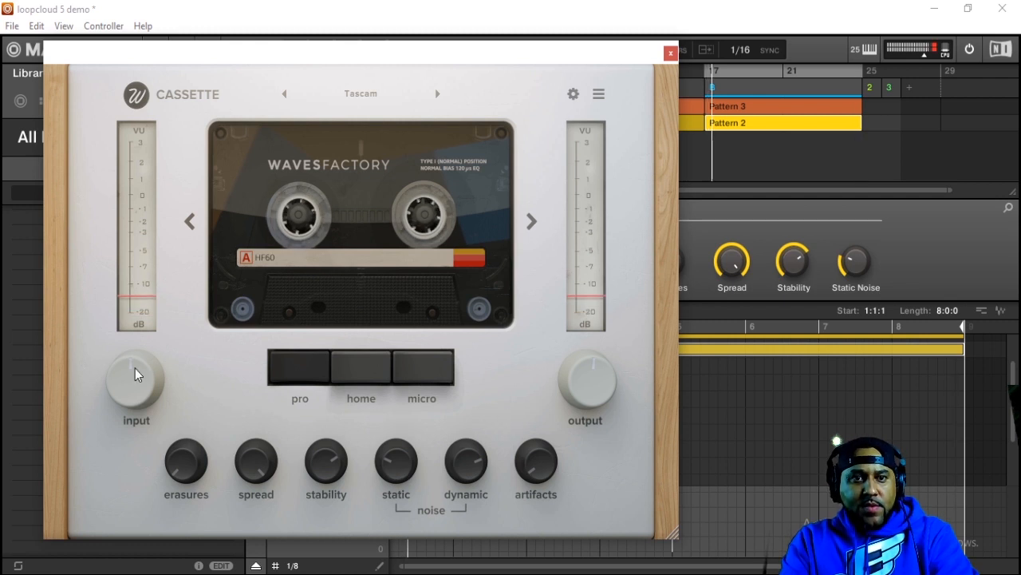
pyautogui.click(672, 53)
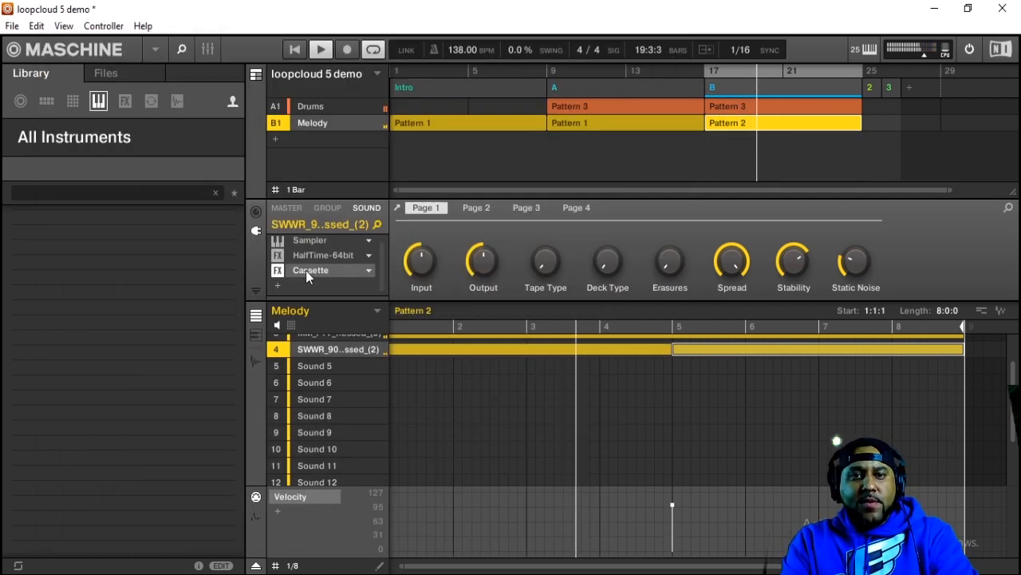
pyautogui.moveTo(306, 273); pyautogui.dragTo(312, 253)
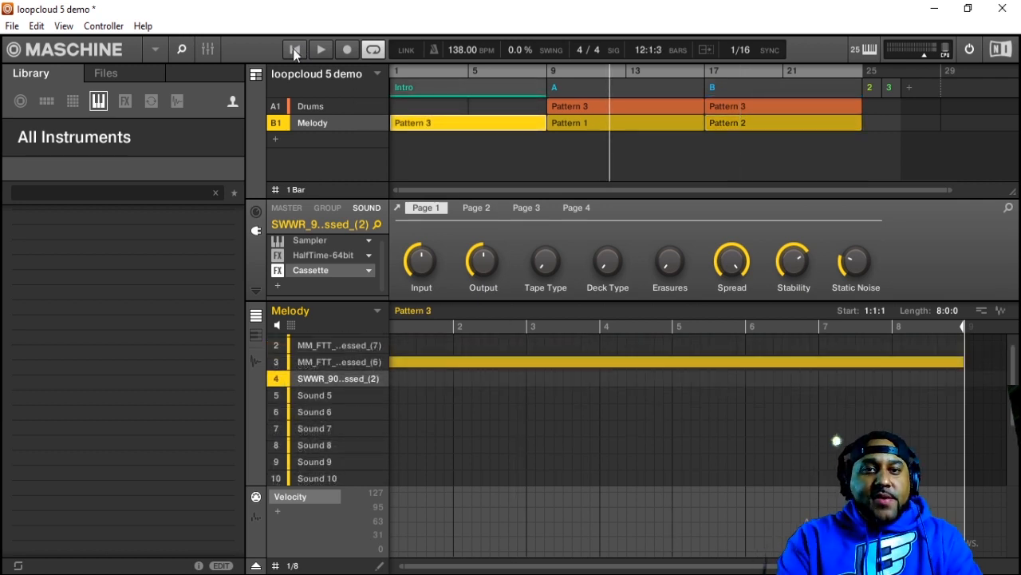
# Play the song from its start and show the Drums group's hmt_808_shot_23_e sound in the piano roll
pyautogui.click(293, 49)
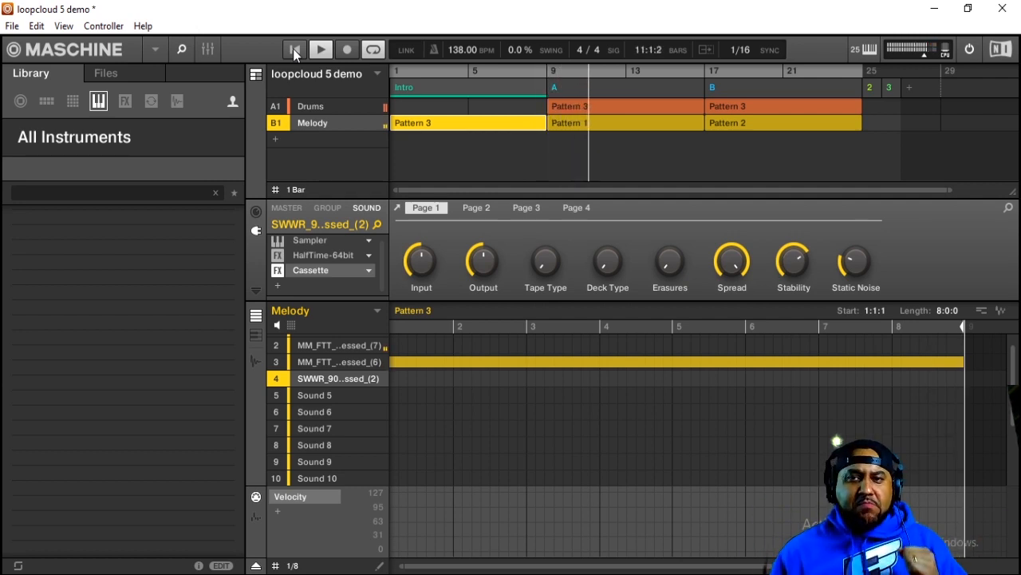
pyautogui.click(326, 109)
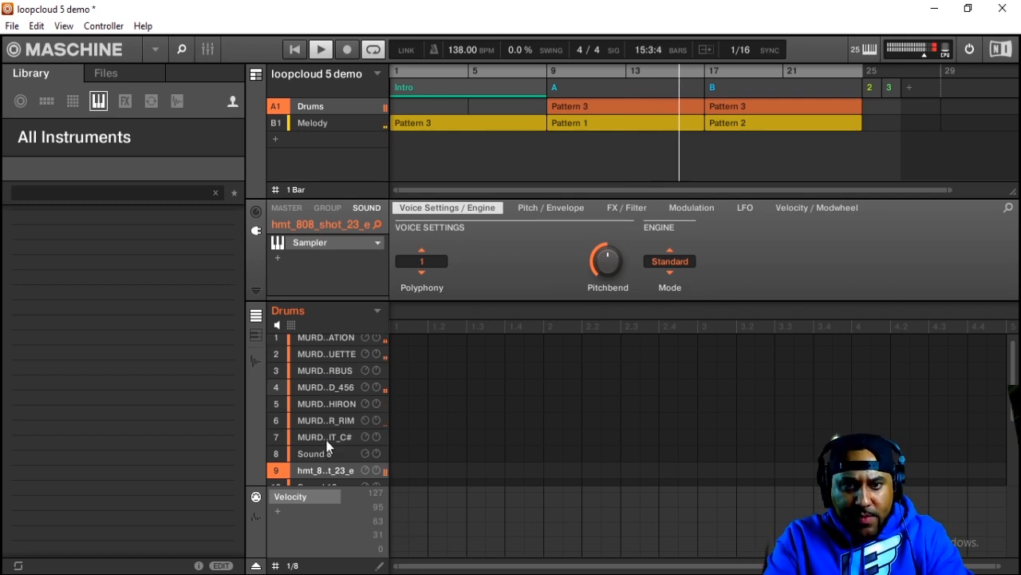
pyautogui.click(256, 361)
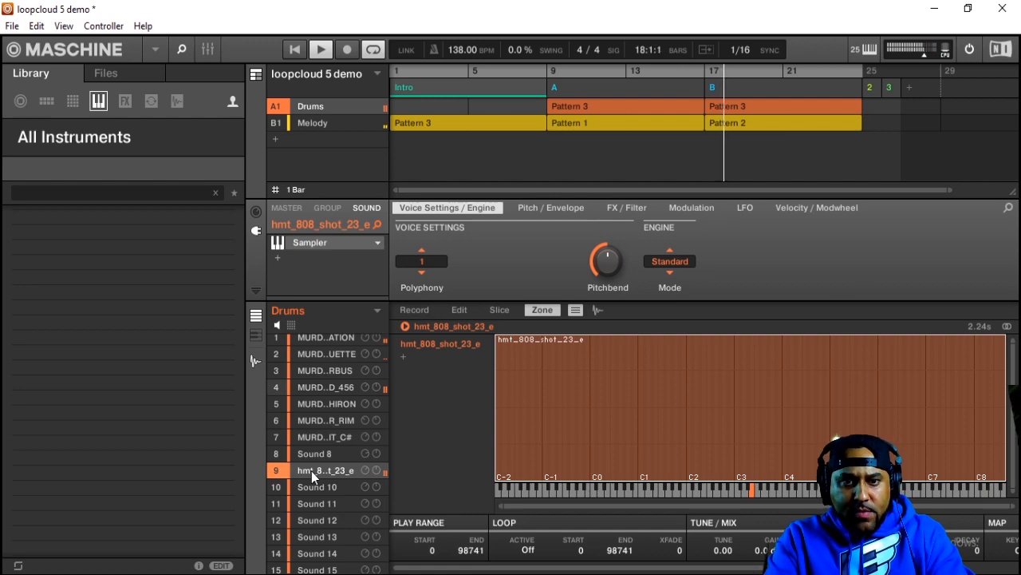
pyautogui.click(257, 355)
pyautogui.click(257, 354)
pyautogui.click(257, 354)
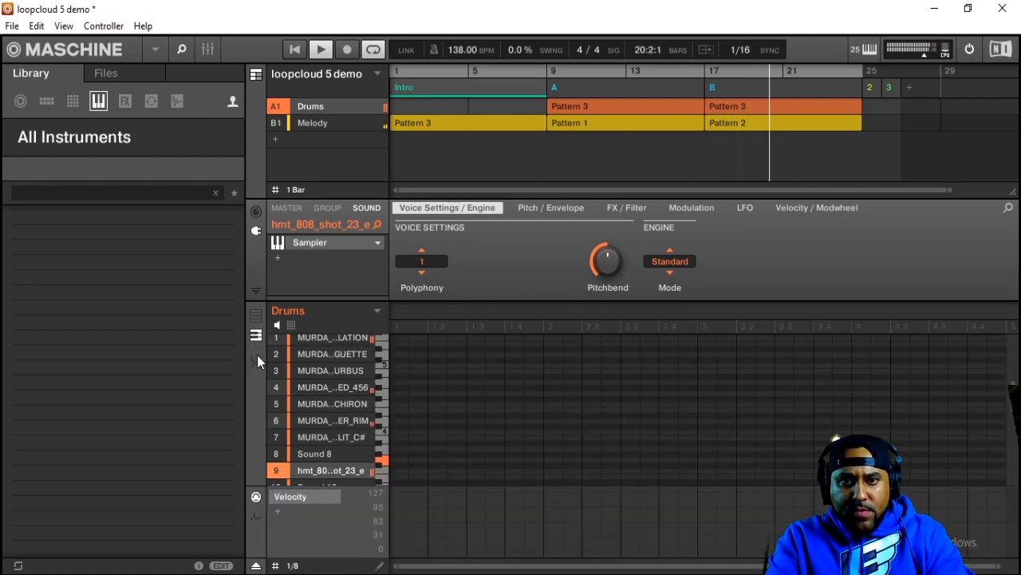
pyautogui.click(257, 355)
pyautogui.click(257, 356)
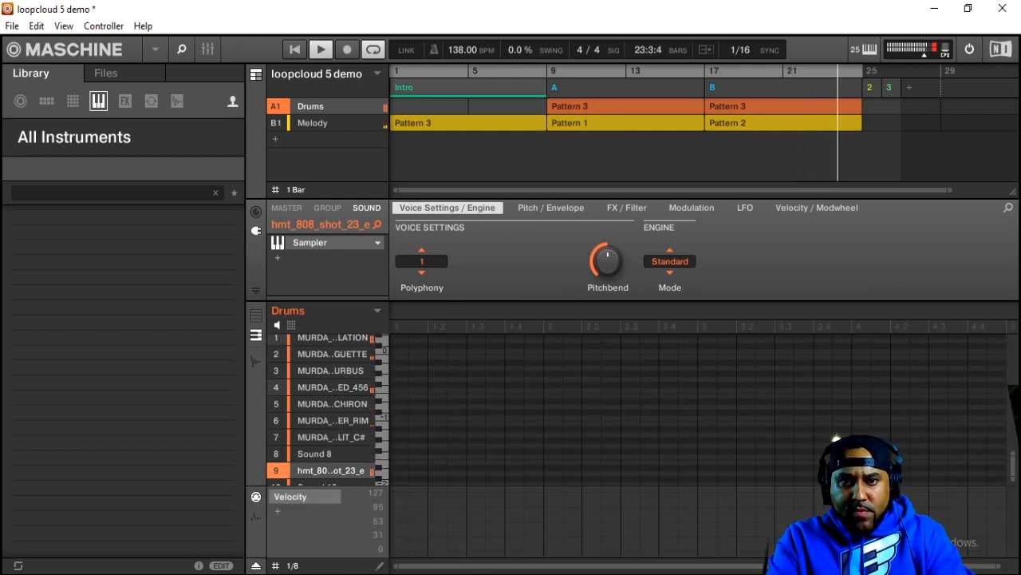
# Select all 808 notes in scene A's Drums Pattern 3 and transpose them down 12 semitones
pyautogui.click(656, 104)
pyautogui.moveTo(593, 566); pyautogui.dragTo(990, 566)
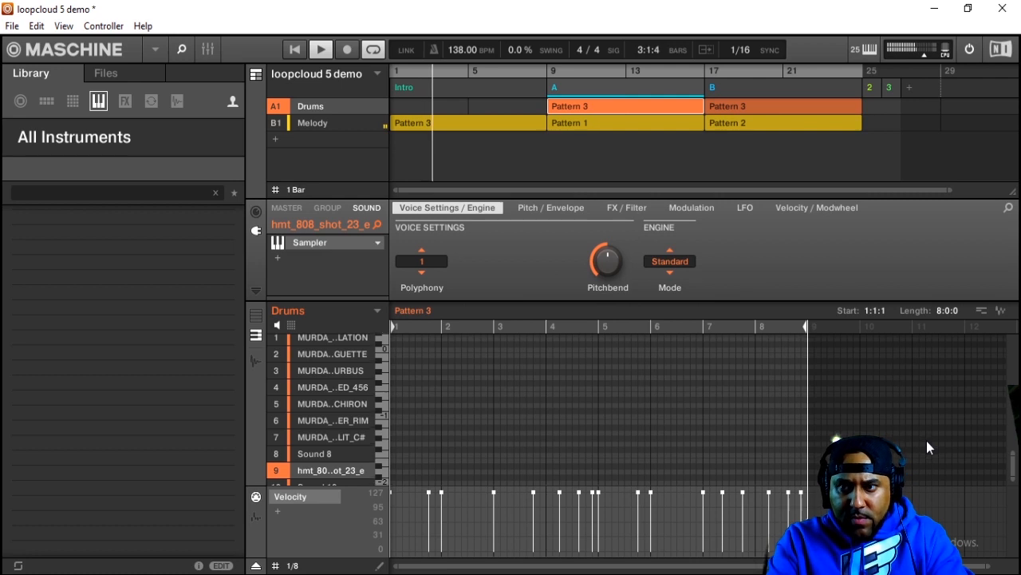
pyautogui.moveTo(1014, 462); pyautogui.dragTo(1013, 389)
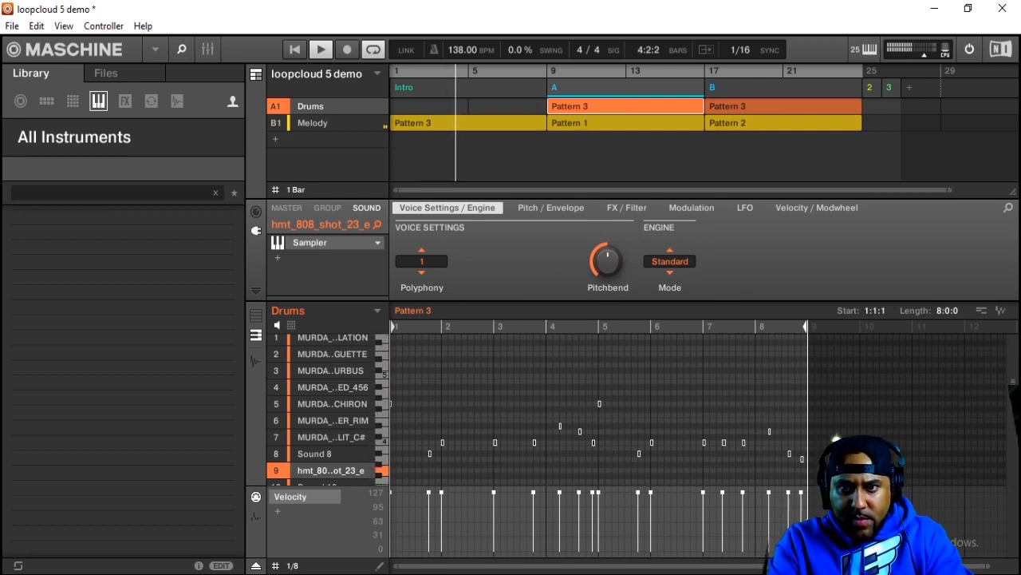
pyautogui.moveTo(860, 362); pyautogui.dragTo(141, 398)
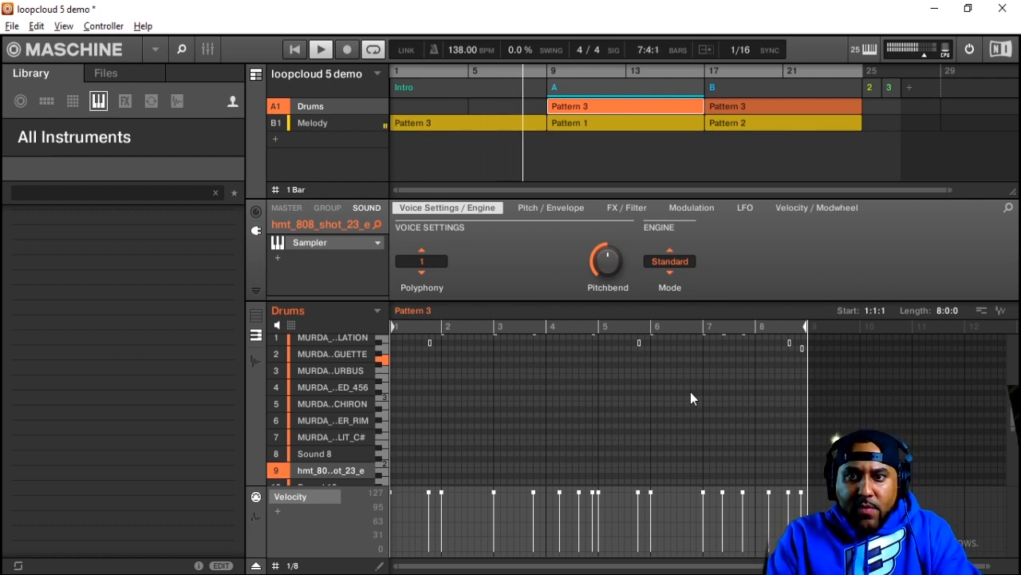
pyautogui.press('Down')
pyautogui.press('Down')
pyautogui.press('Down')
pyautogui.press('Down')
pyautogui.press('Down')
pyautogui.press('Down')
pyautogui.press('Down')
pyautogui.press('Down')
pyautogui.press('Down')
pyautogui.press('Down')
pyautogui.press('Down')
pyautogui.press('Down')
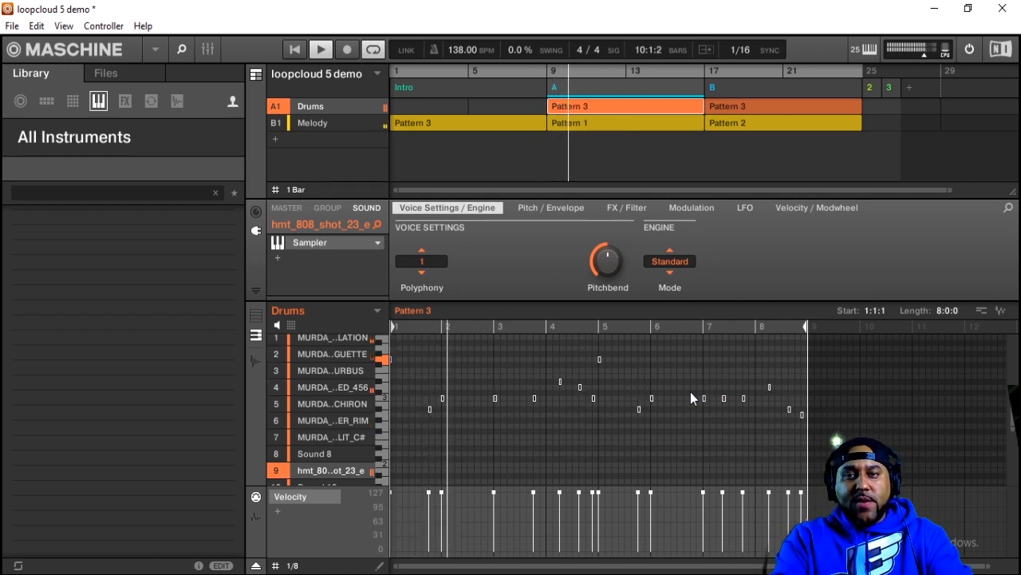
# Play back the whole arrangement from bar 1 to hear the finished beat
pyautogui.click(295, 51)
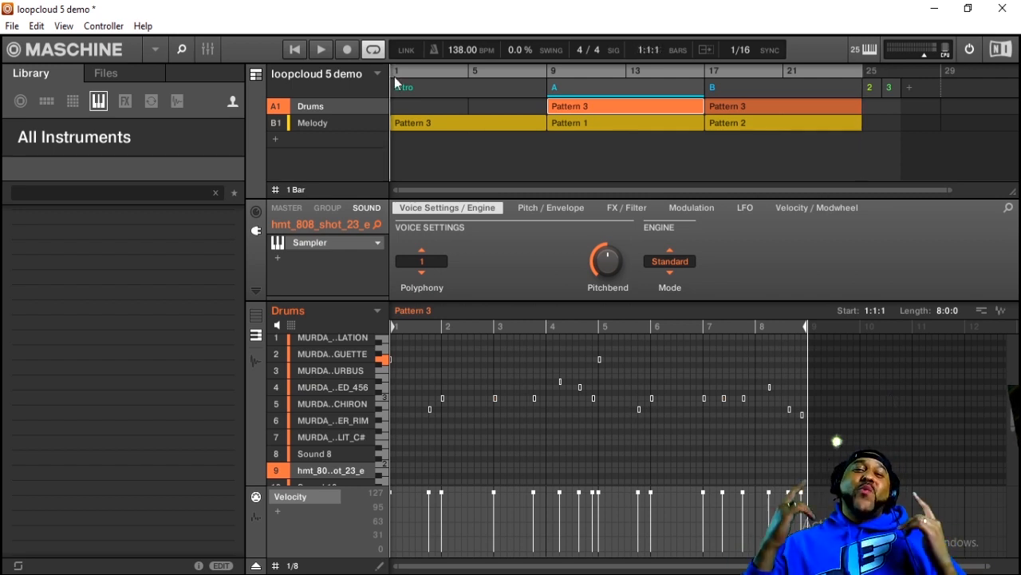
pyautogui.press('space')
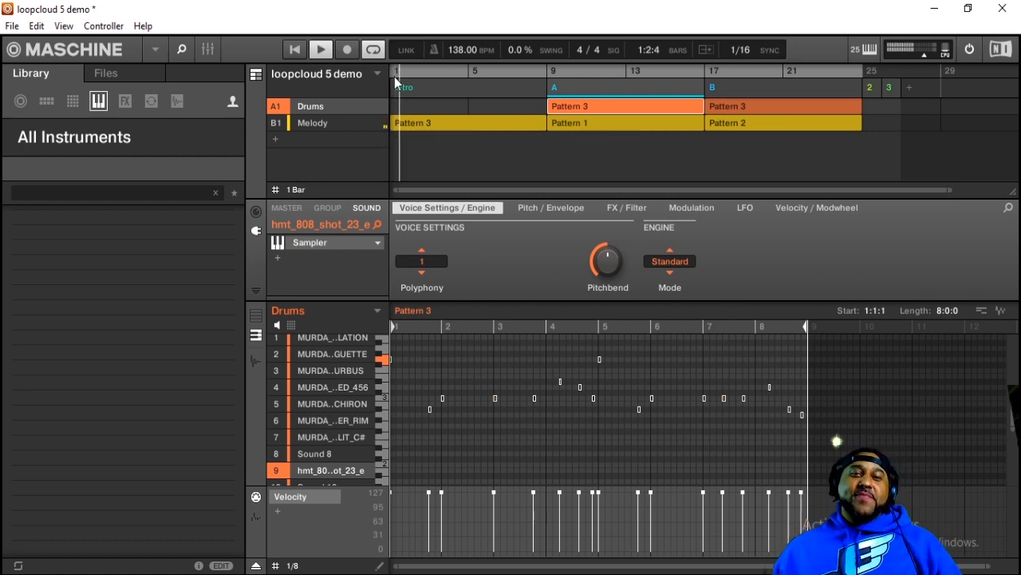